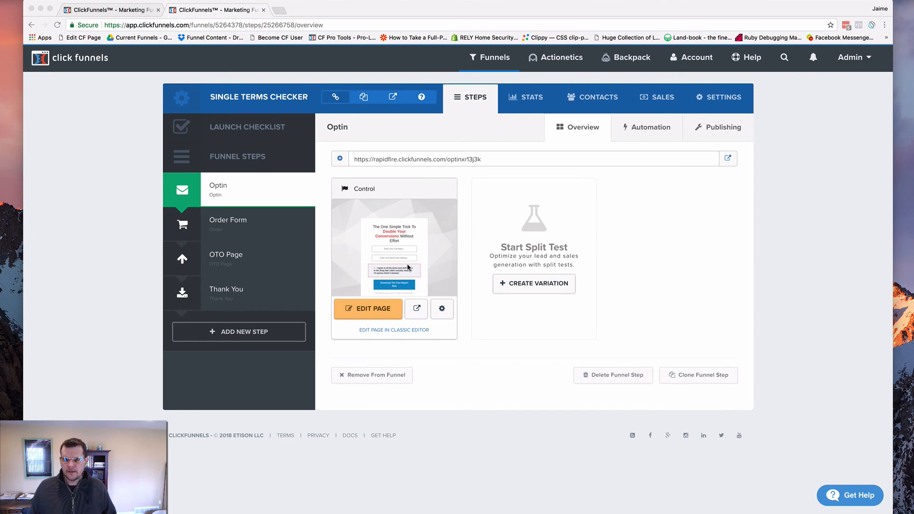
Preview the Optin page's control version, untick its terms checkbox and reload the page
click(417, 312)
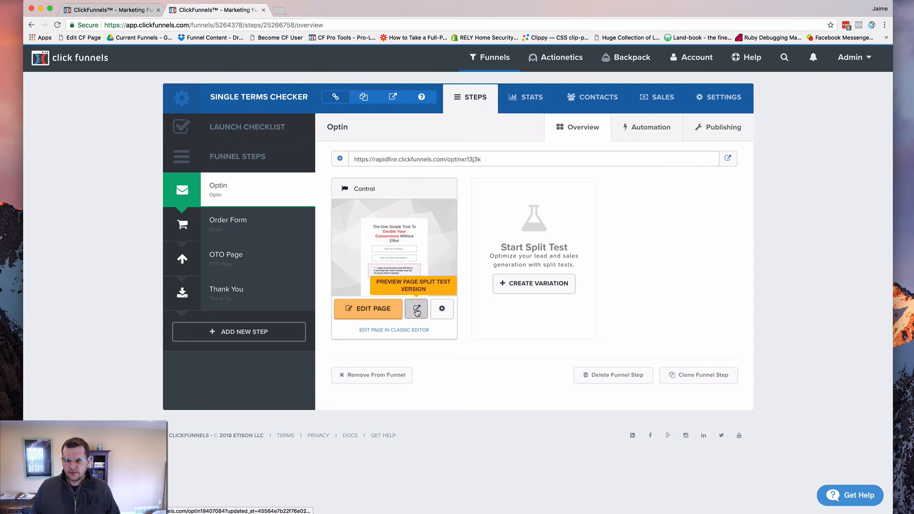
click(417, 311)
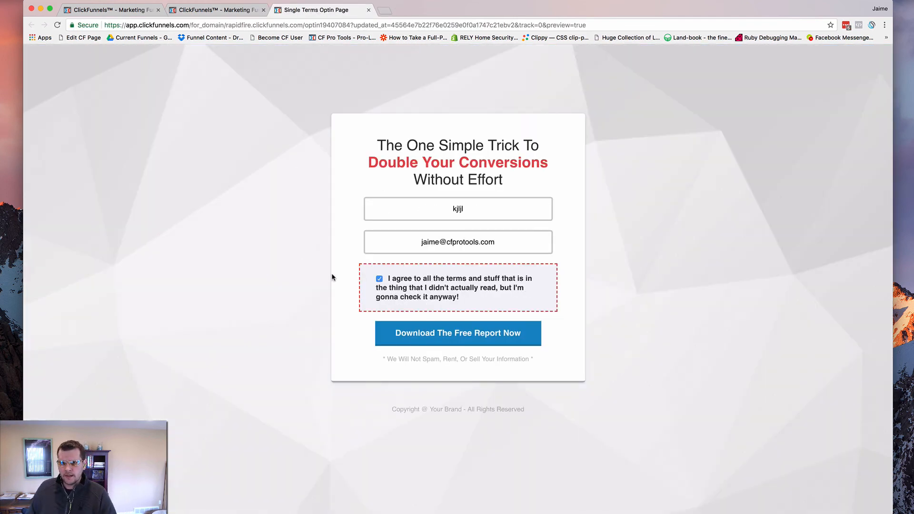
click(380, 280)
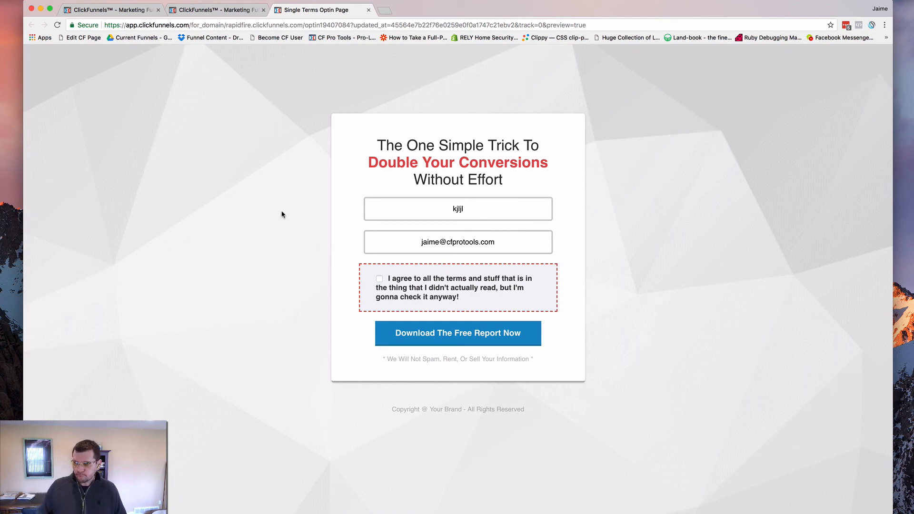
key(super+r)
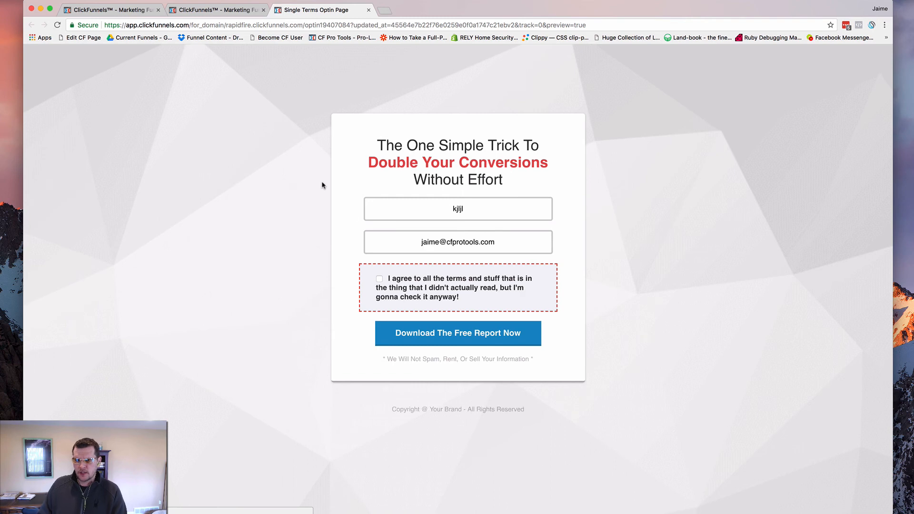
Clear the full name and email fields of the optin form and test submitting it empty
click(386, 200)
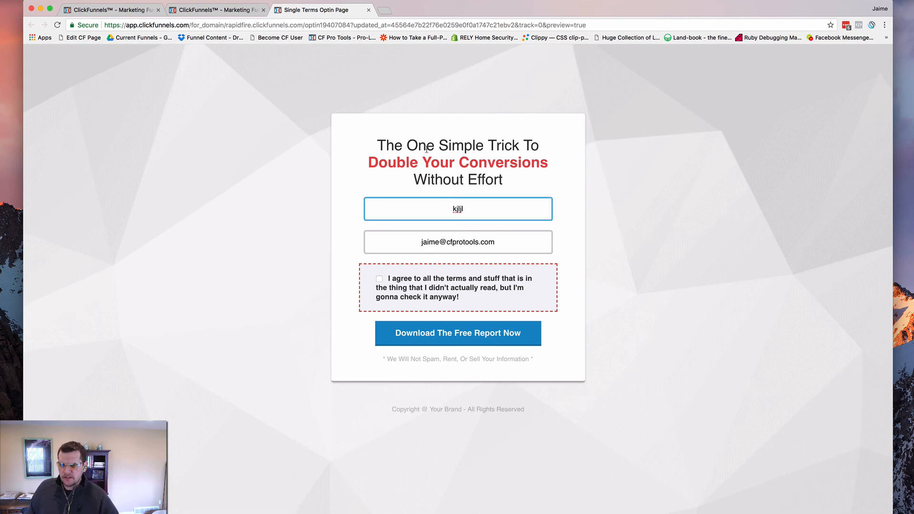
drag(441, 207, 491, 211)
key(BackSpace)
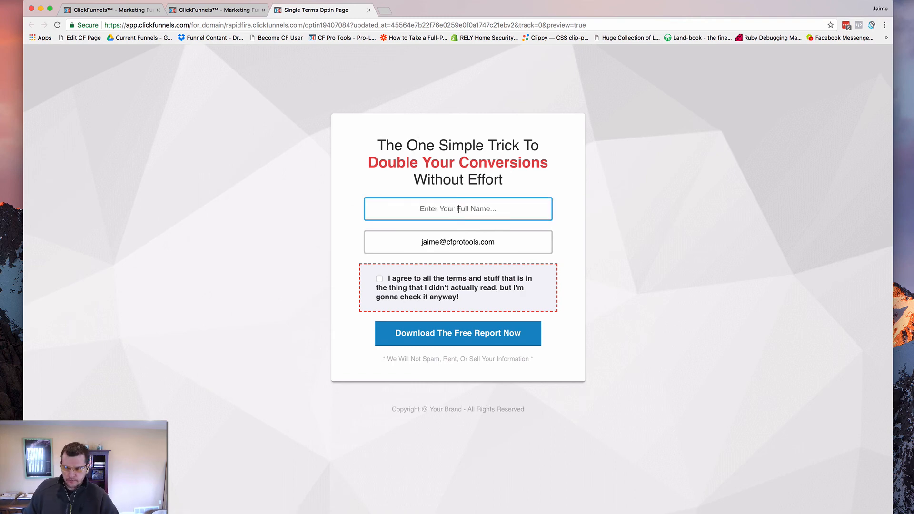
triple_click(472, 241)
key(BackSpace)
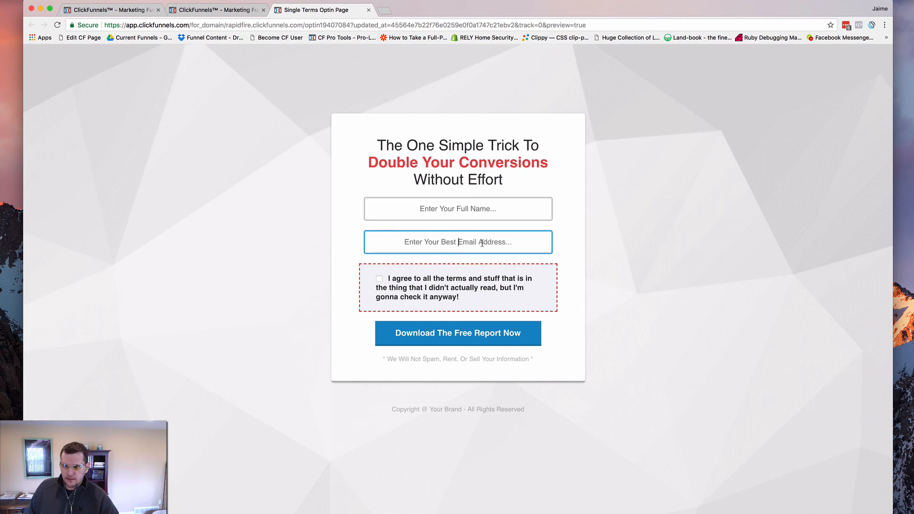
click(299, 213)
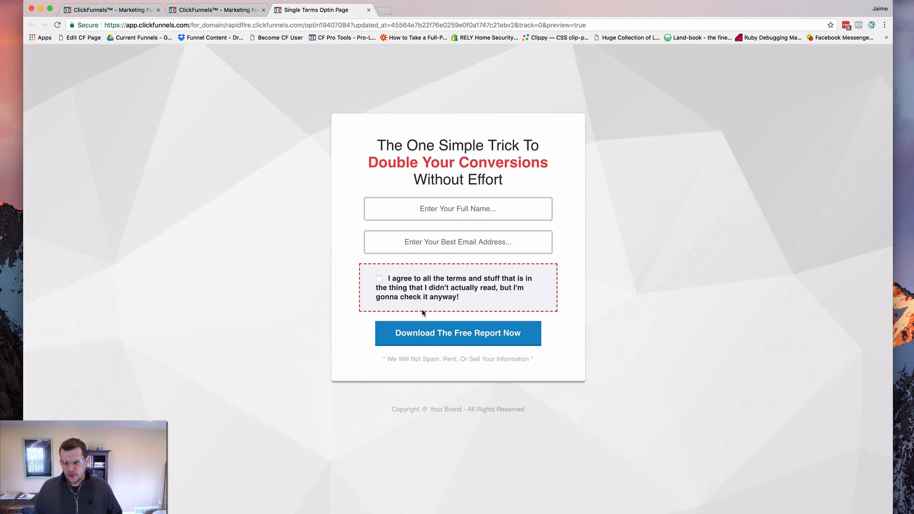
click(438, 333)
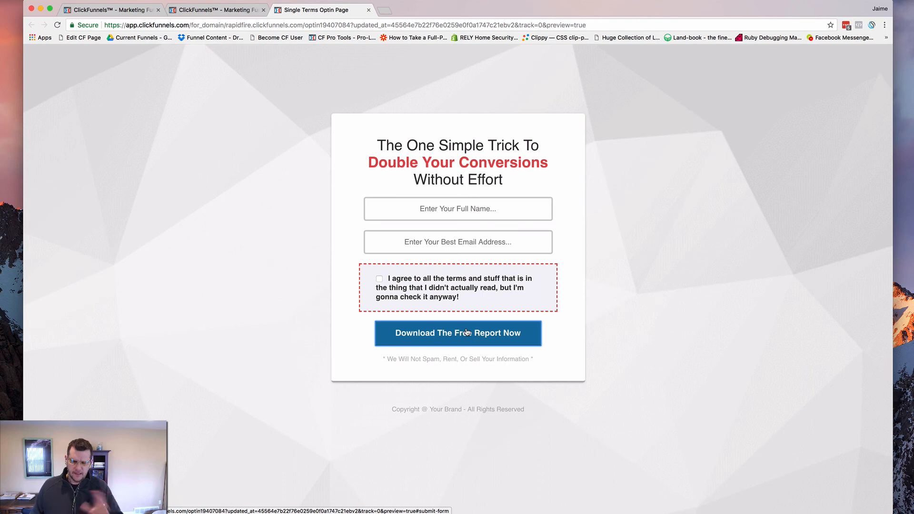
click(466, 335)
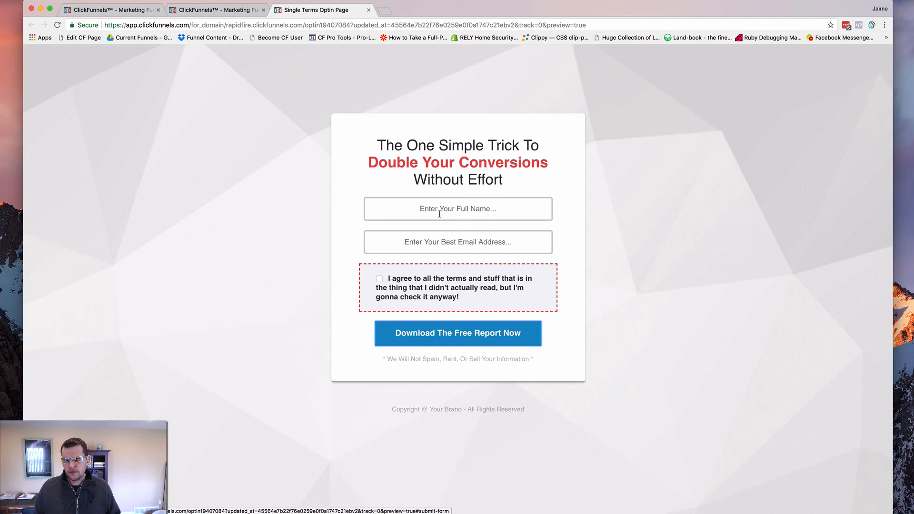
Fill in the optin form with the contact's name and email address
click(458, 210)
text(Jaime)
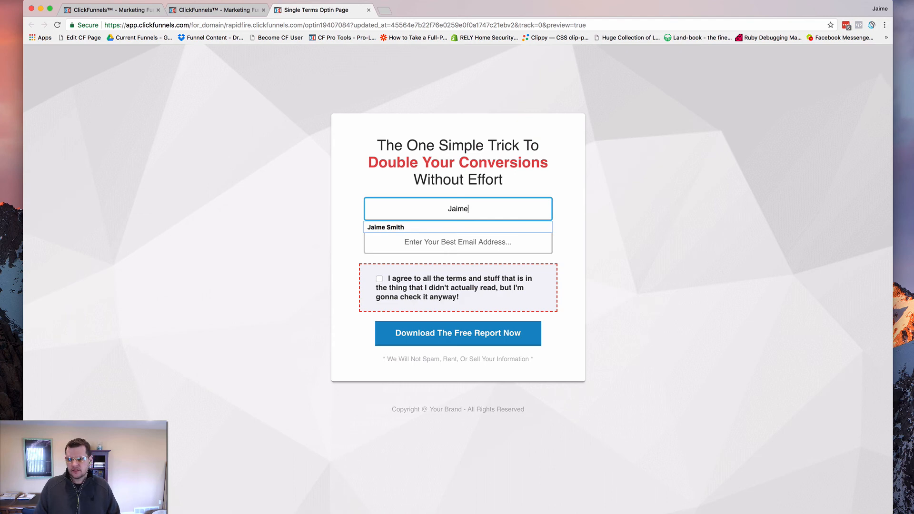
click(459, 242)
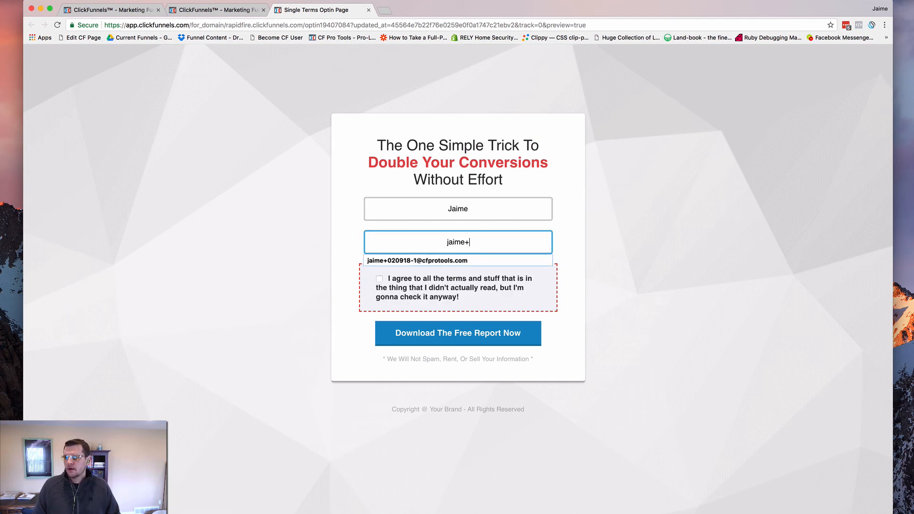
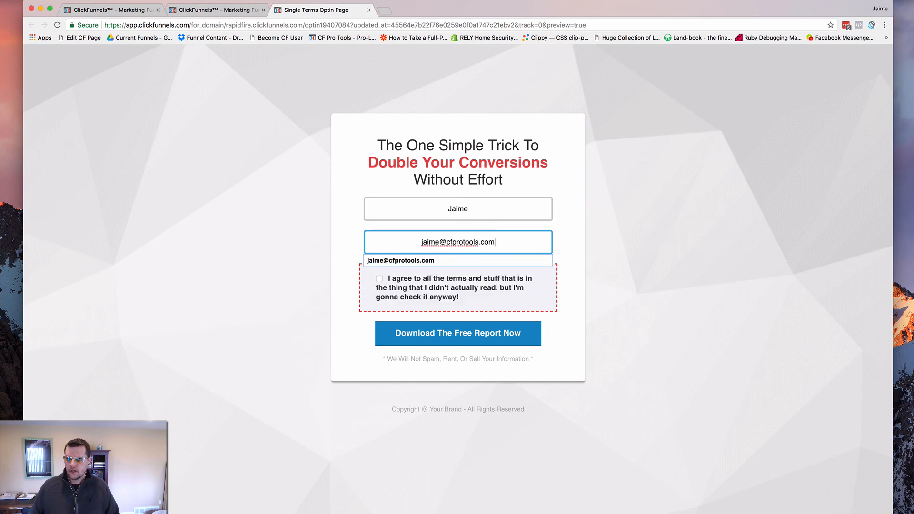
Test submitting the optin form without agreeing to the terms, then tick the terms checkbox and submit it
click(463, 336)
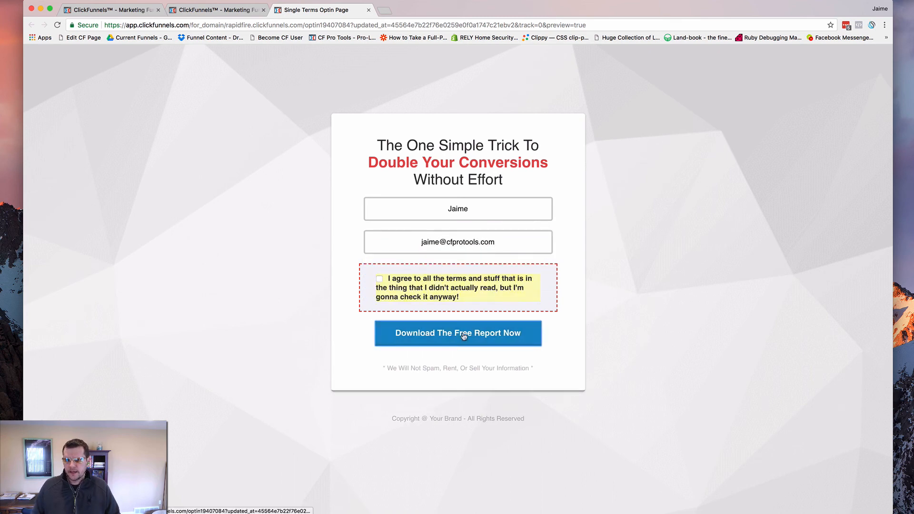
click(379, 278)
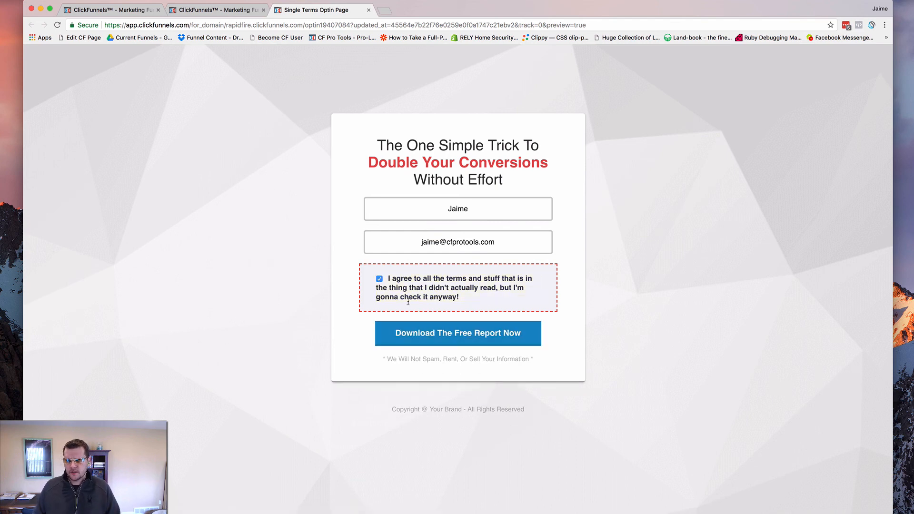
click(462, 336)
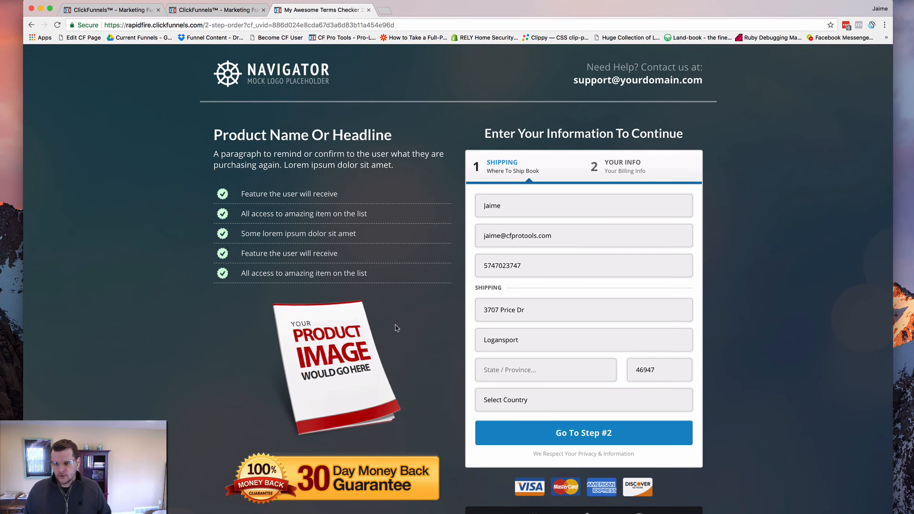
Complete the shipping form with a test state and ZIP code and United States as the country, and continue to step 2
click(501, 371)
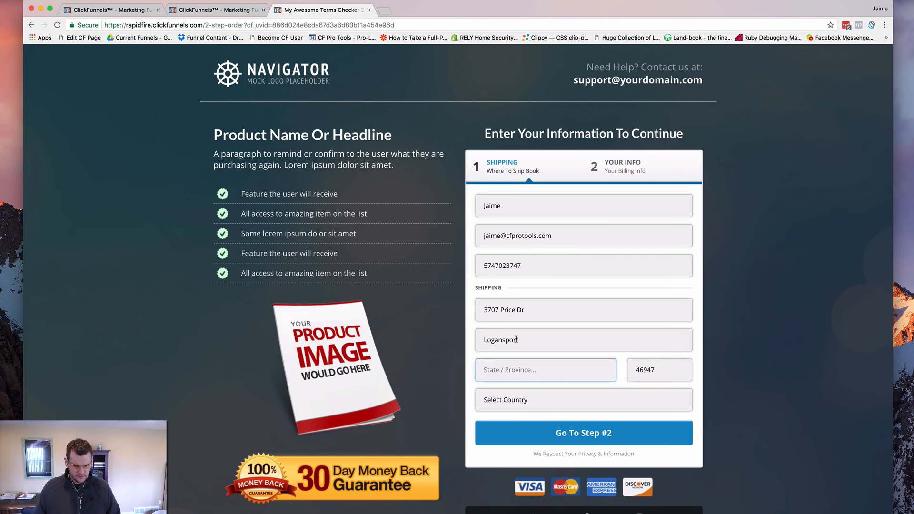
text(1312)
key(Tab)
text(1)
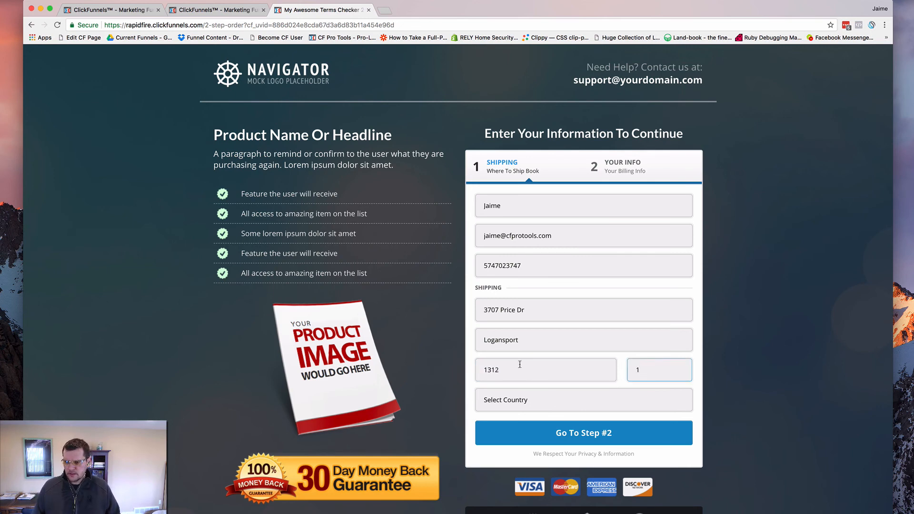
click(535, 404)
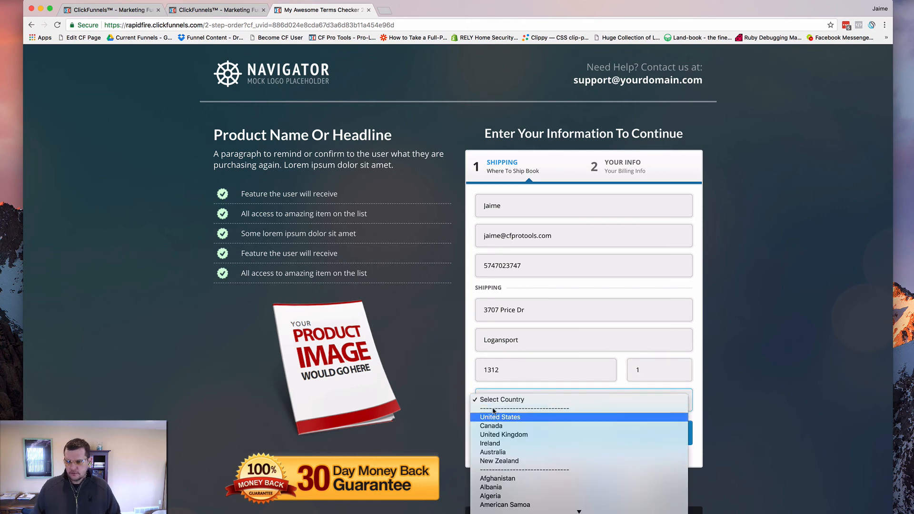
key(Escape)
click(554, 434)
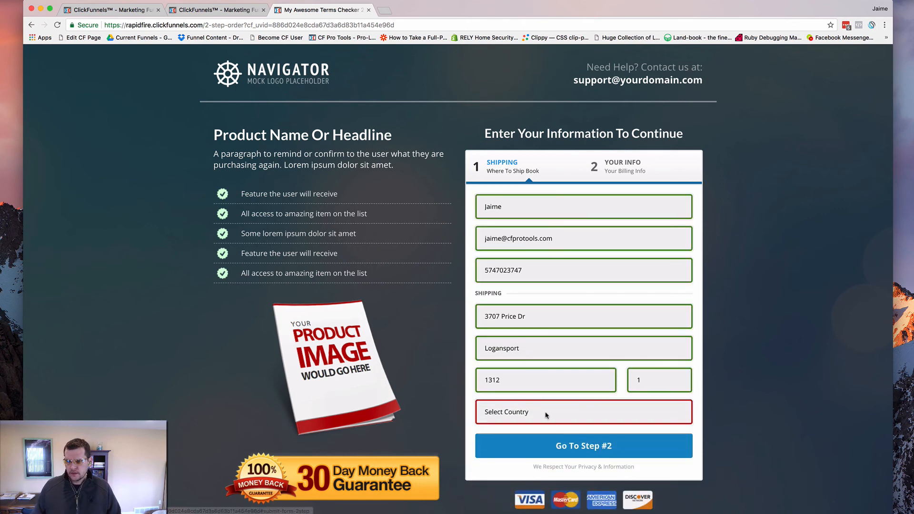
click(546, 415)
click(522, 431)
click(588, 448)
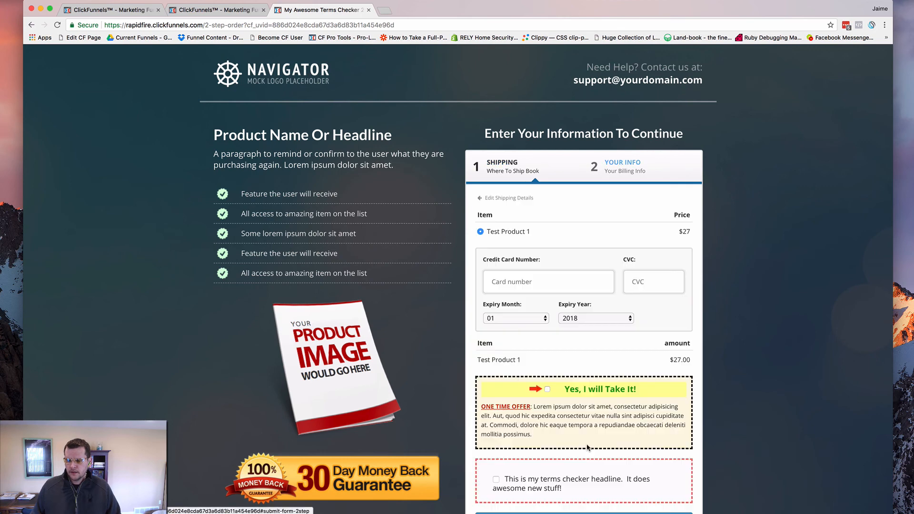
Test completing the order with the terms checkbox unticked, then tick it beside "This is my terms checker headline."
scroll(434, 293, down, 5)
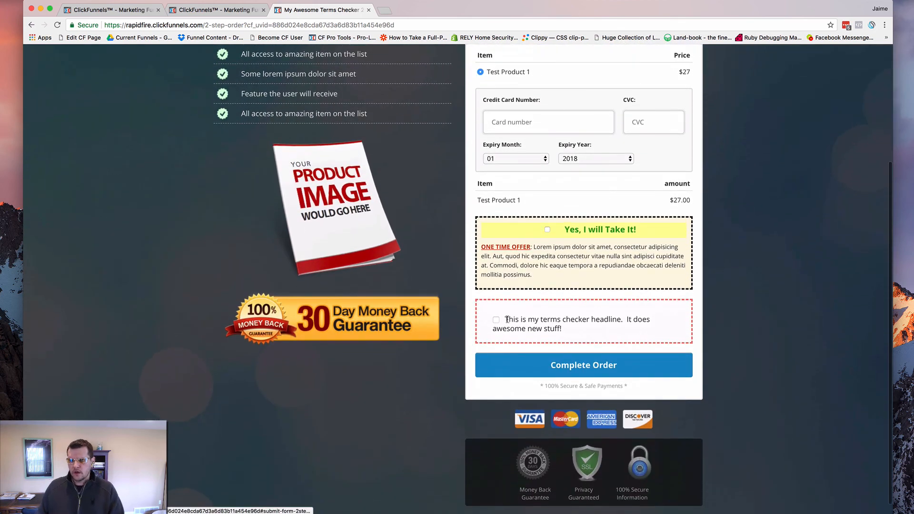
click(588, 367)
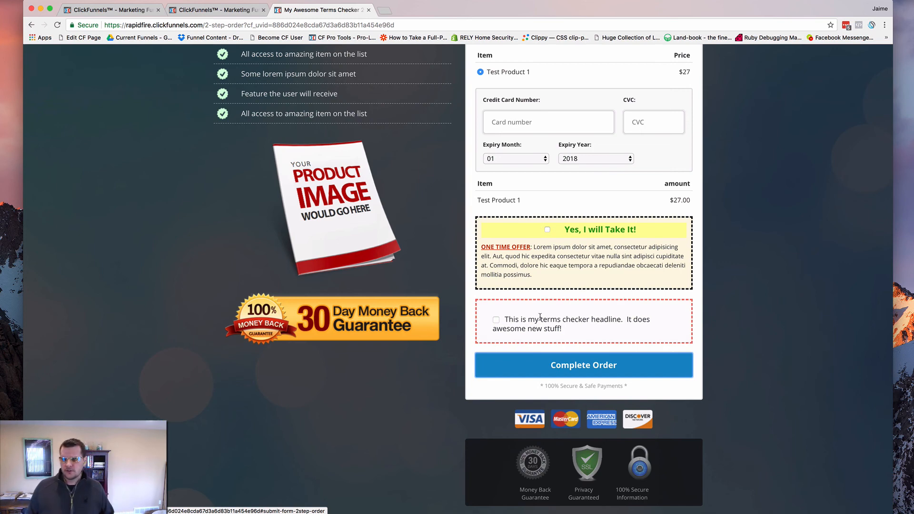
click(496, 319)
scroll(568, 298, down, 1)
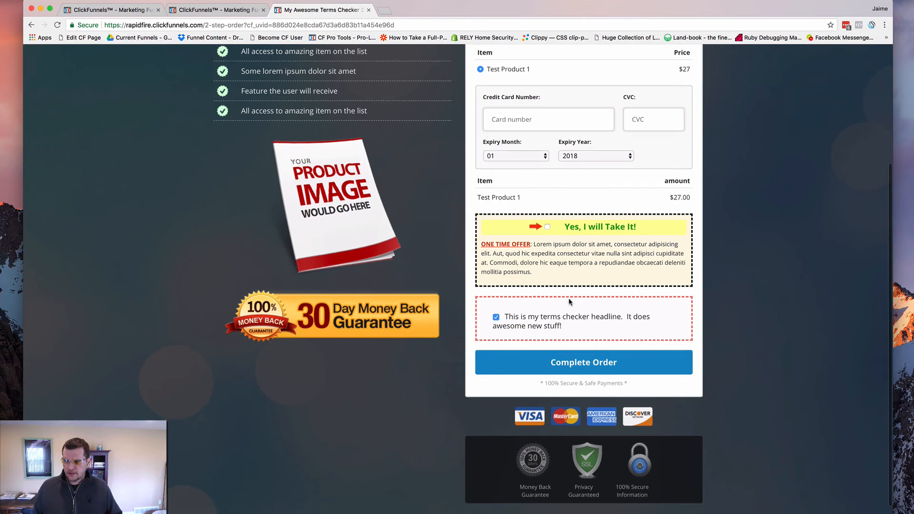
click(520, 125)
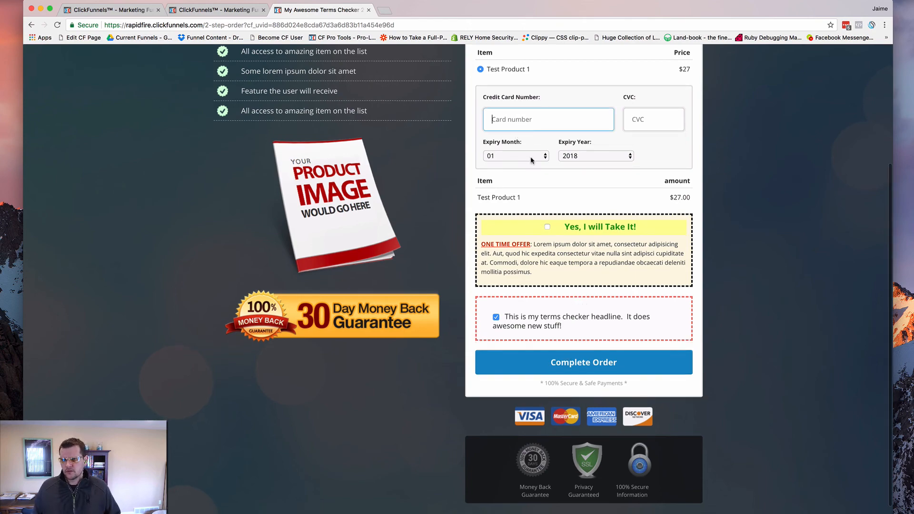
scroll(532, 162, up, 5)
scroll(520, 198, down, 5)
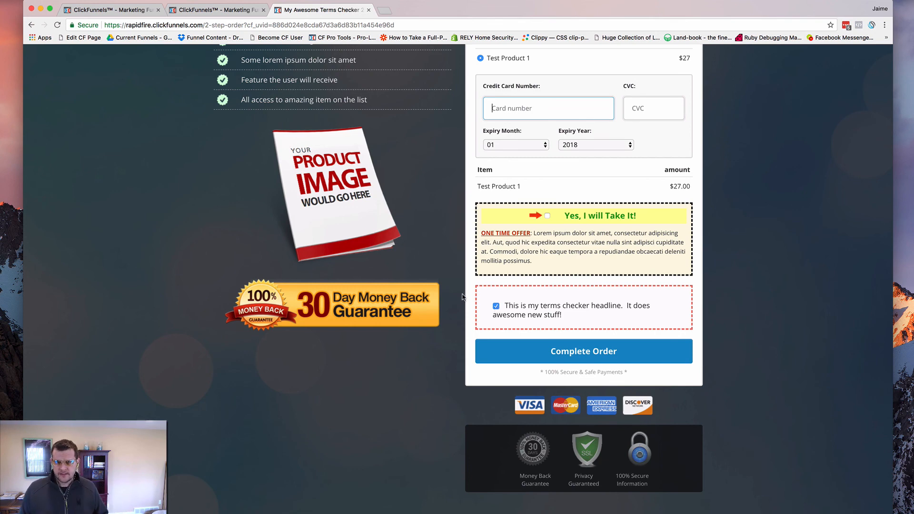
Close the preview and open the Optin page's control version for editing
click(368, 10)
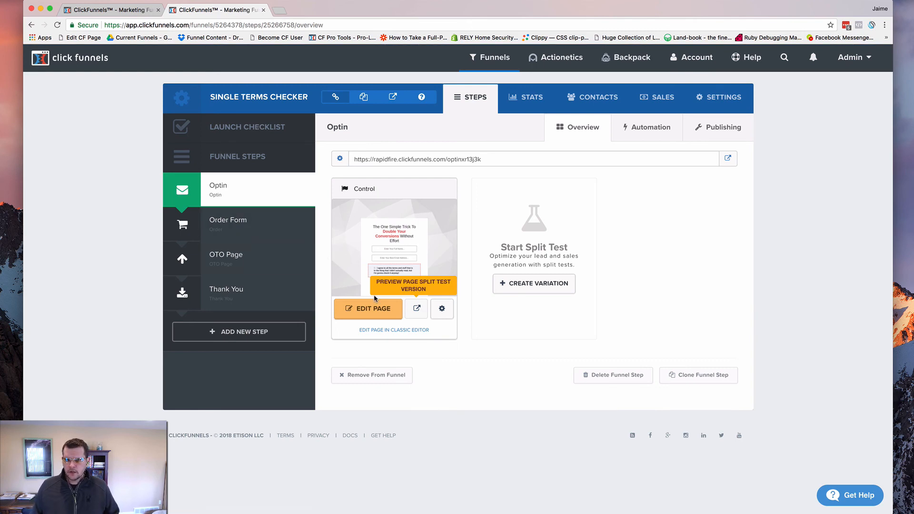
click(346, 306)
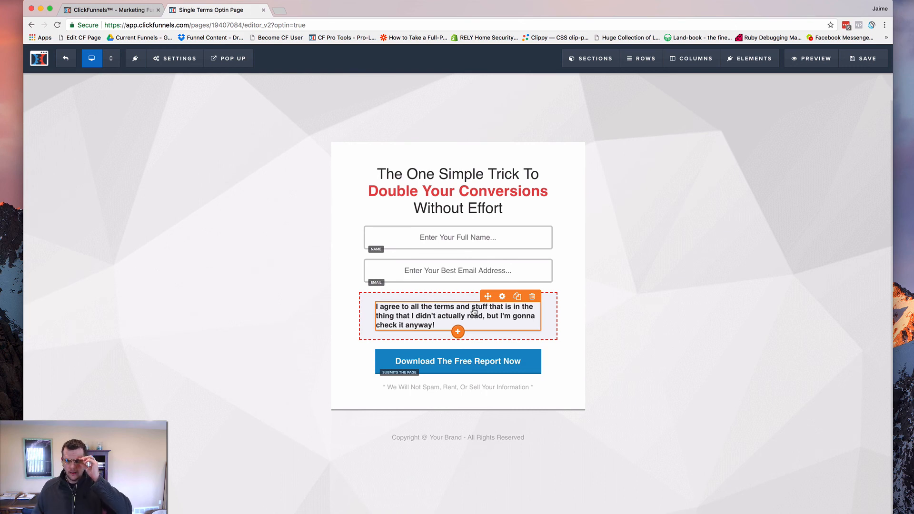
Examine the background colour and the advanced border style settings of the row containing the terms text
click(371, 308)
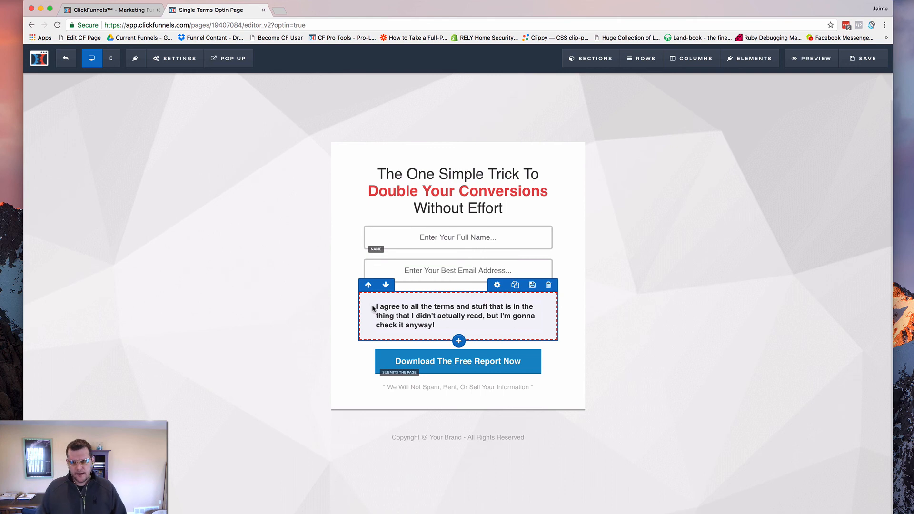
mouse_move(488, 307)
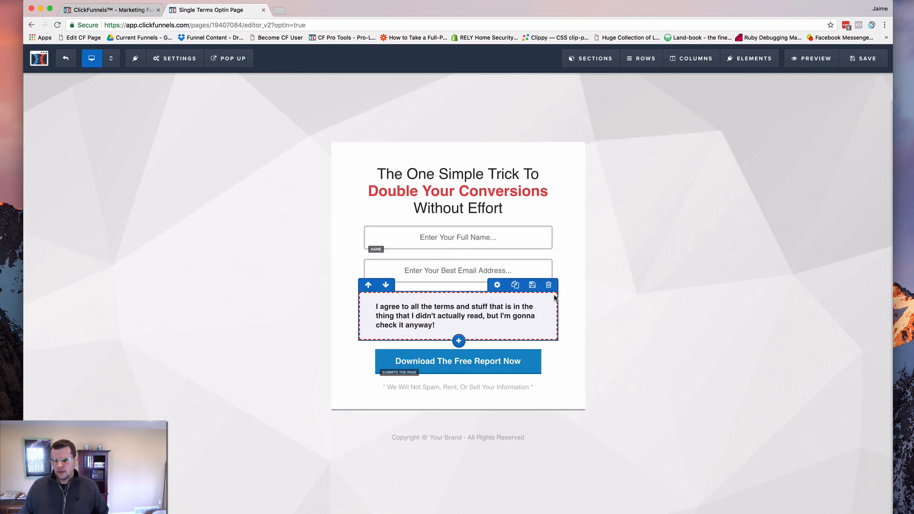
click(497, 285)
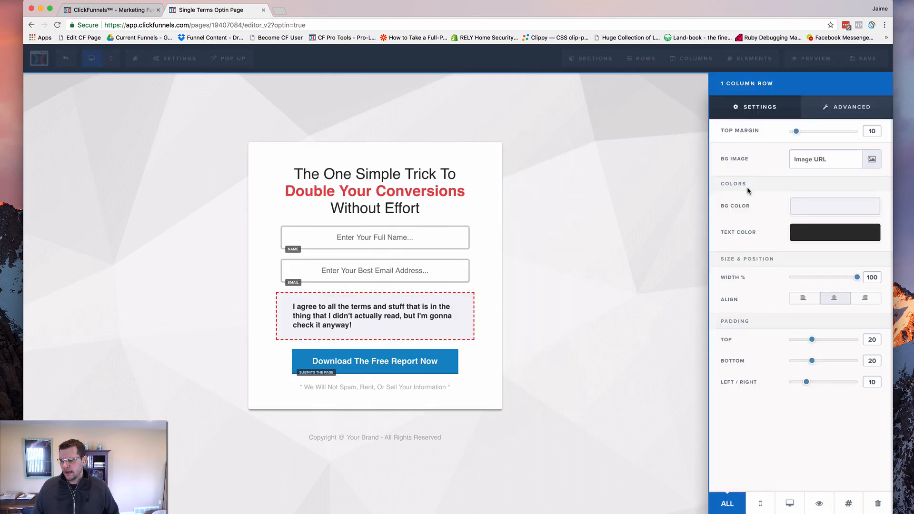
click(822, 209)
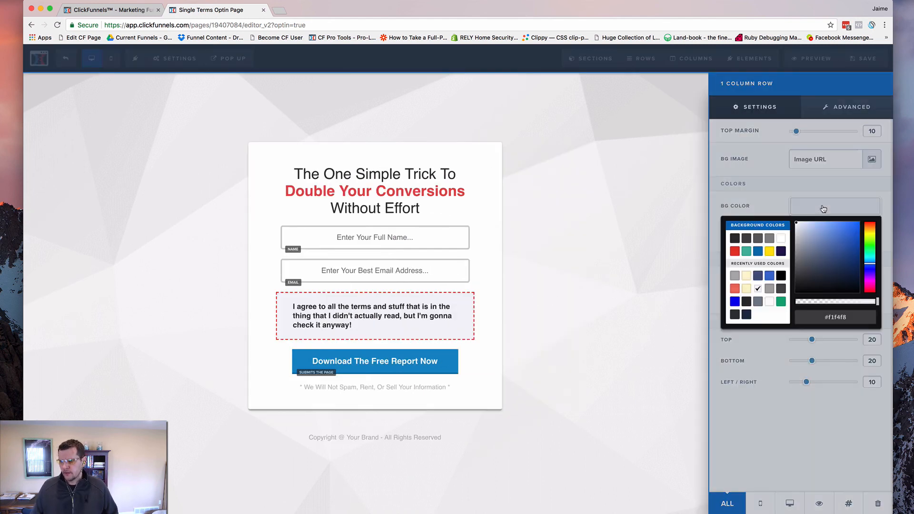
click(746, 199)
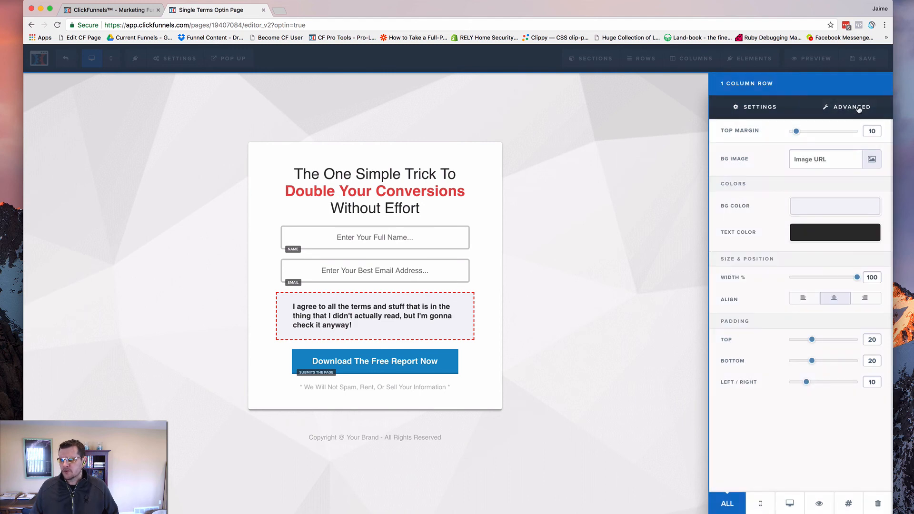
click(803, 107)
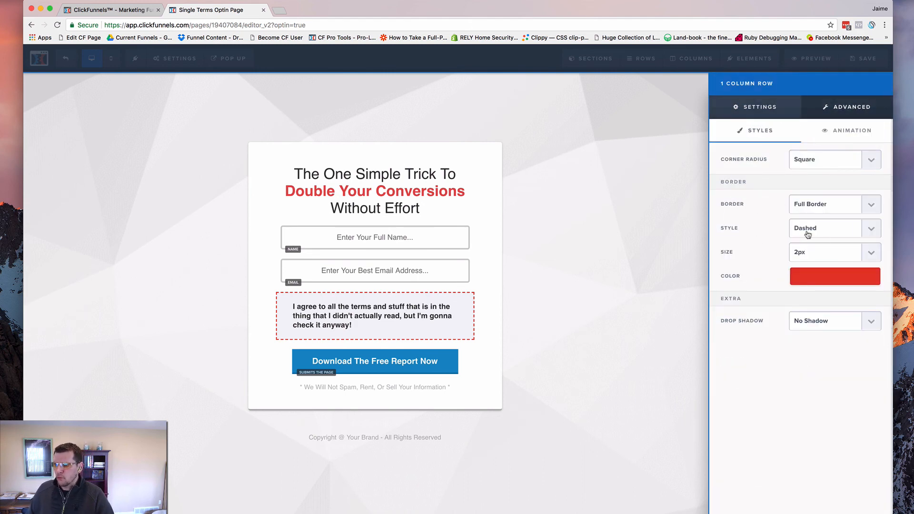
Try grey #888888 and red #e43b2c as the terms row's border colour, and settle on green #06ae78
click(823, 276)
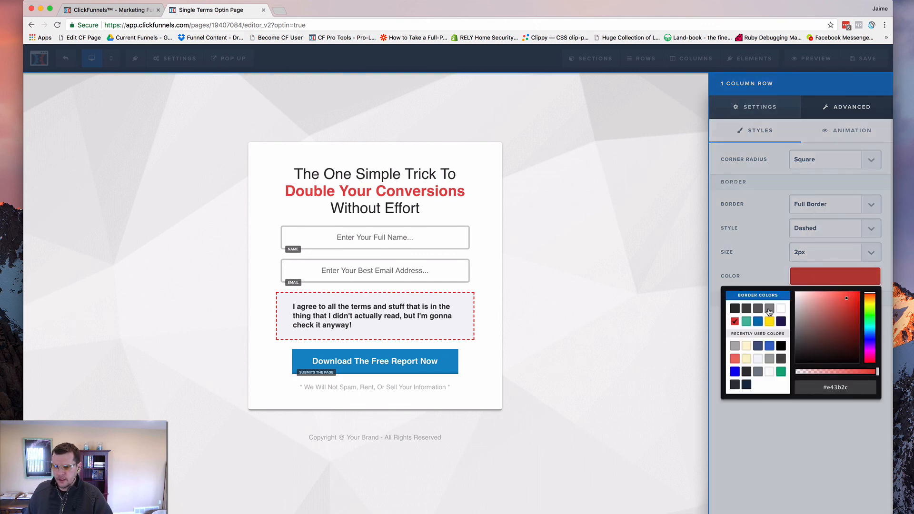
click(769, 311)
click(757, 264)
click(829, 284)
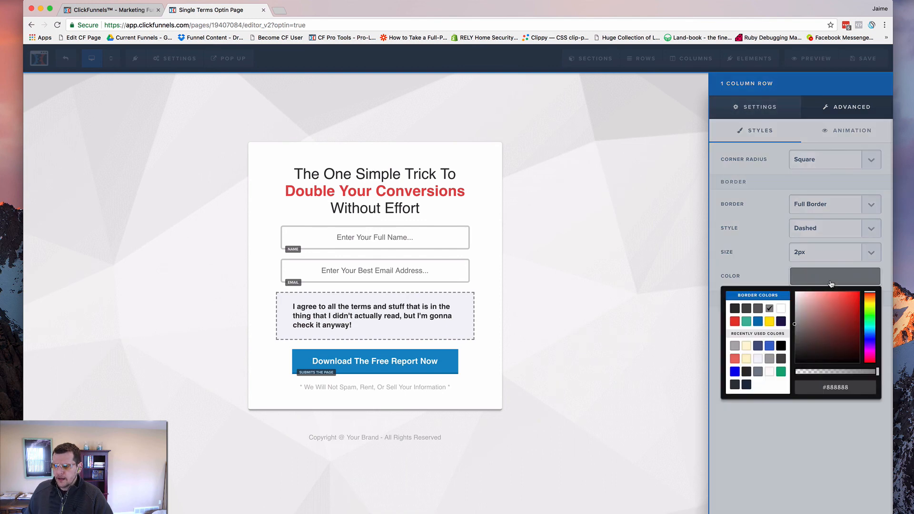
click(732, 322)
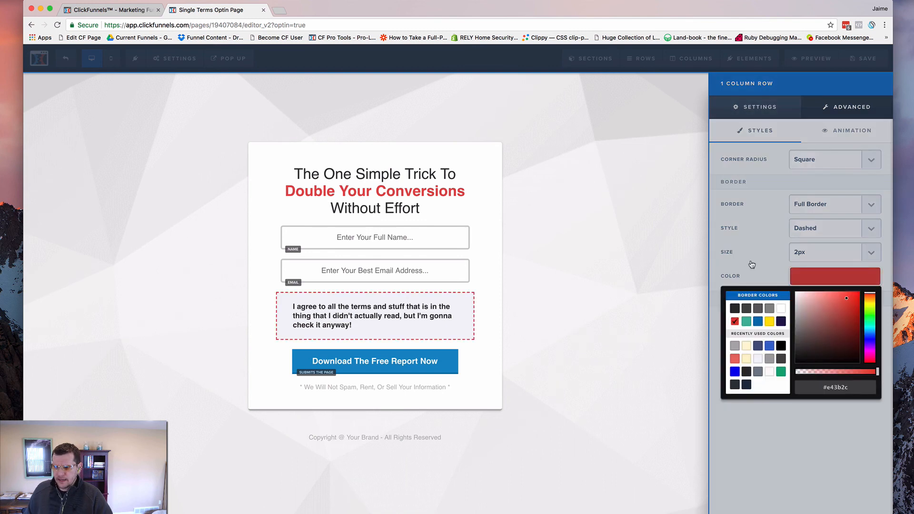
click(781, 372)
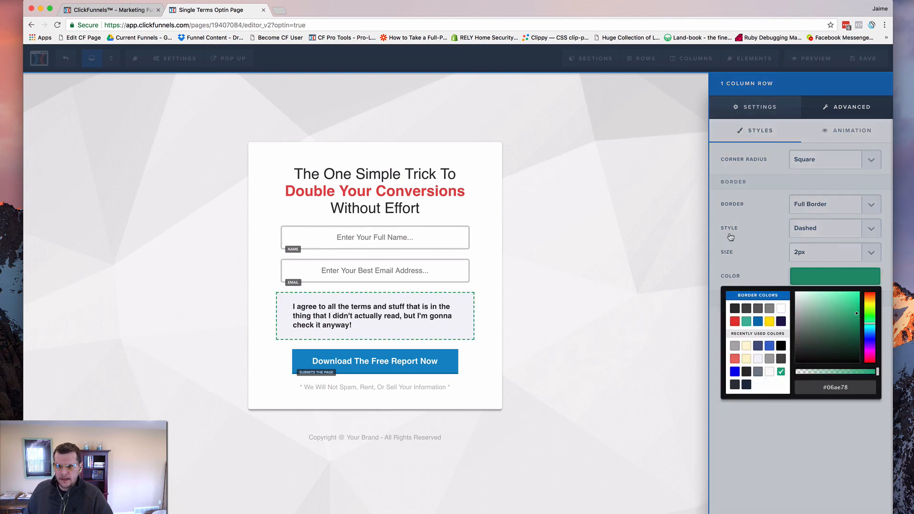
click(764, 261)
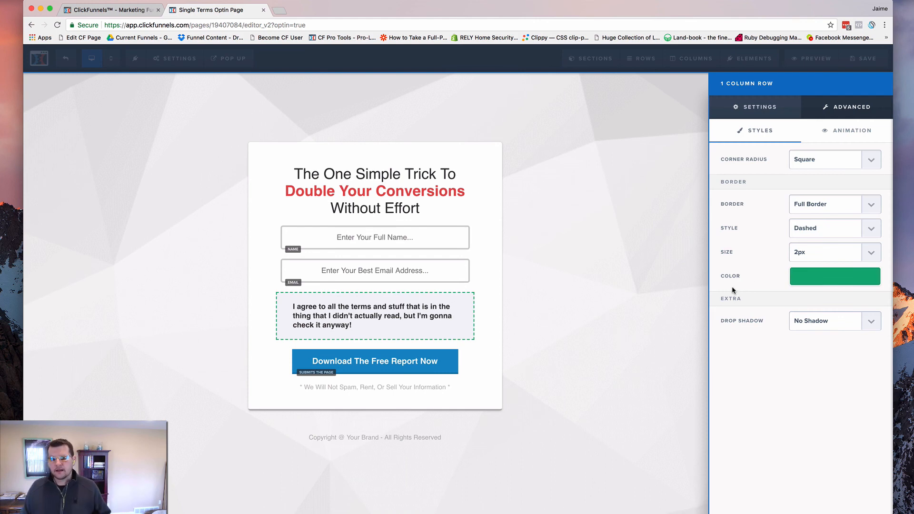
click(592, 292)
Try centre alignment on the terms headline text and return it to left alignment
mouse_move(541, 293)
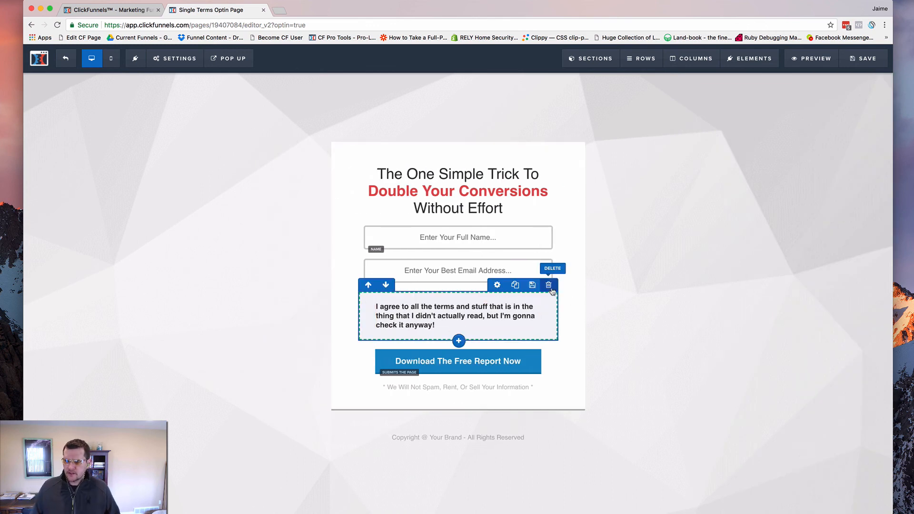
click(475, 311)
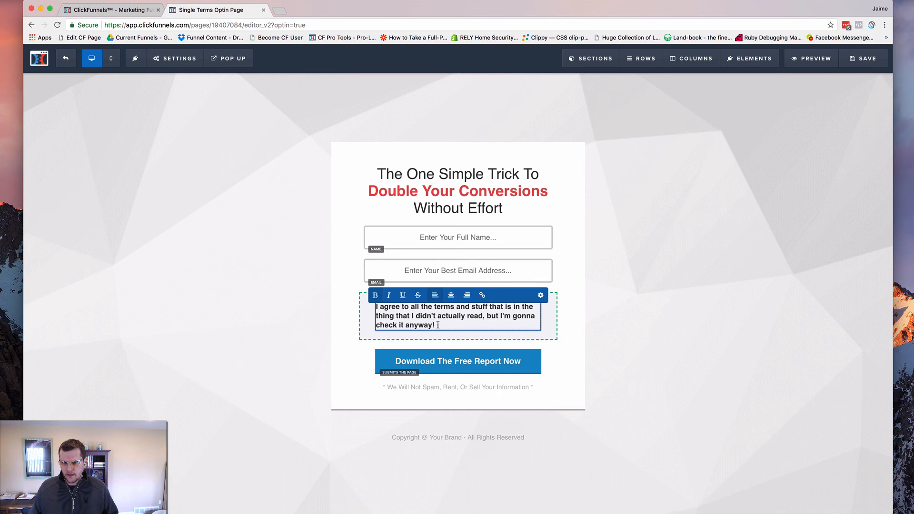
drag(436, 325, 374, 309)
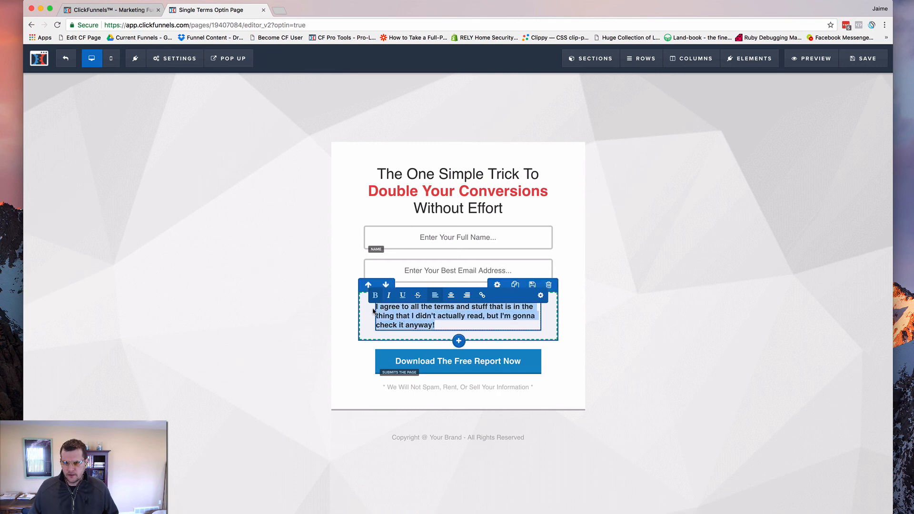
click(414, 316)
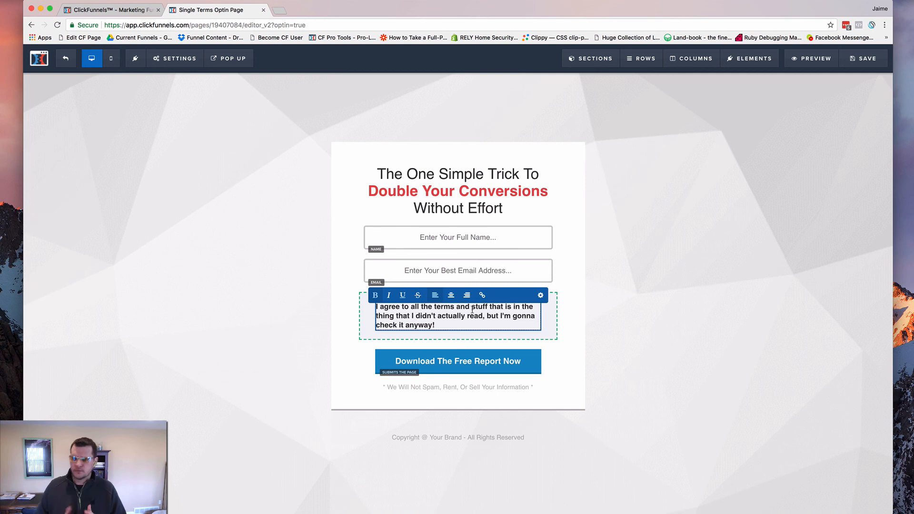
mouse_move(500, 338)
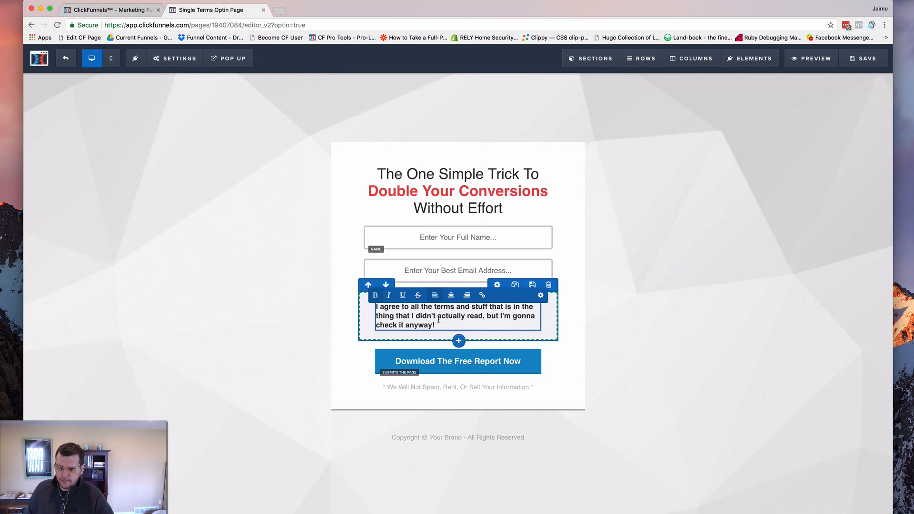
click(451, 295)
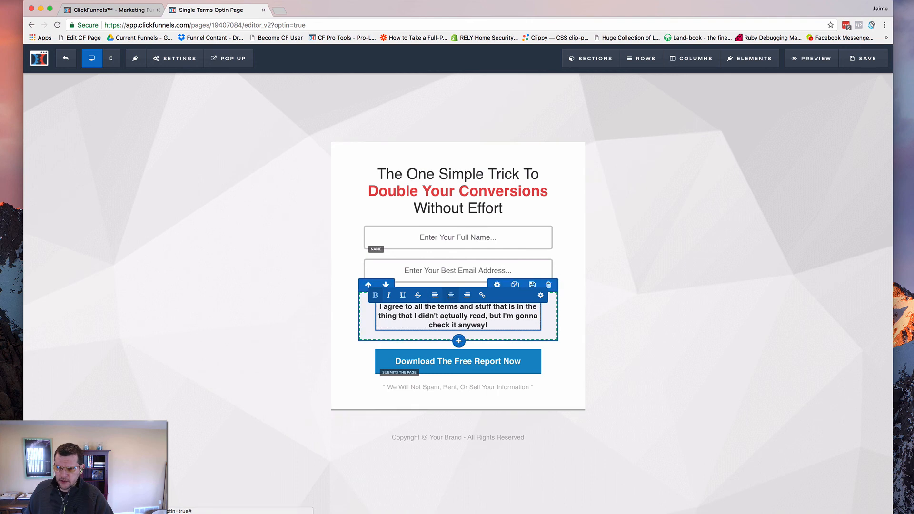
click(435, 295)
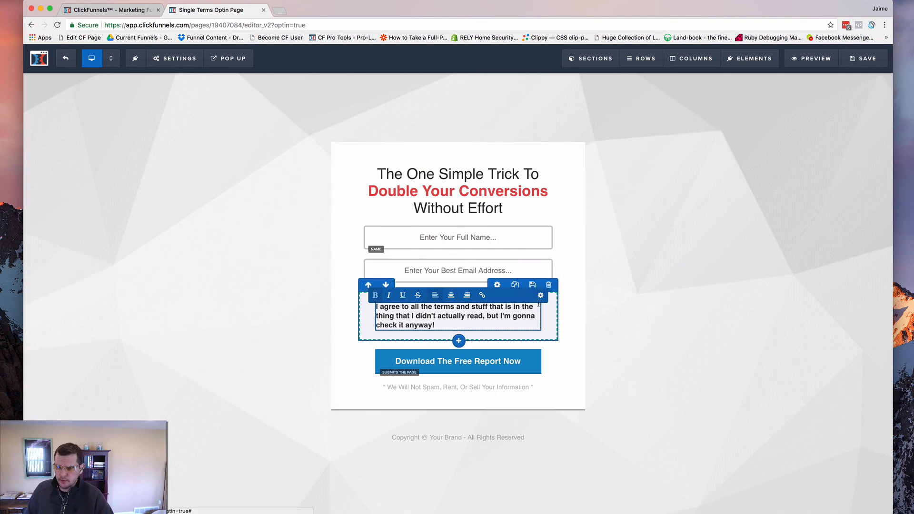
click(562, 300)
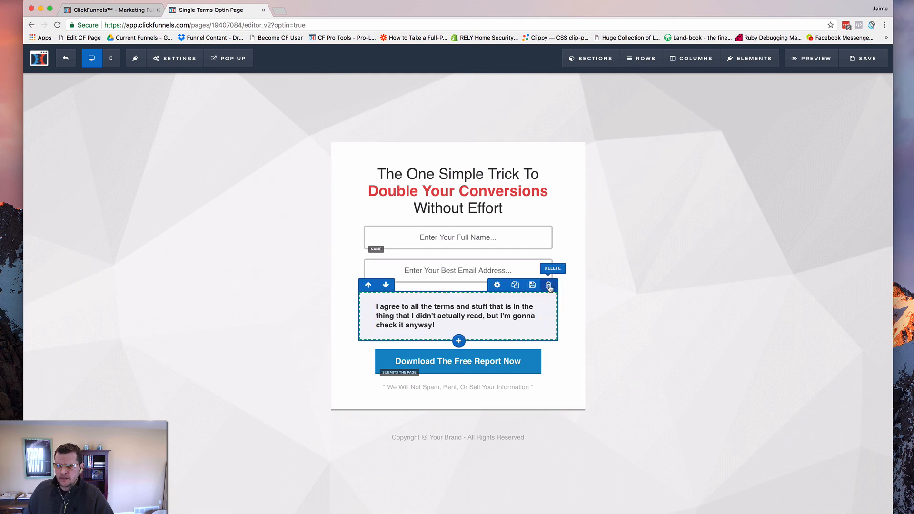
Change the terms row's title in its CSS info to "cf-terms-checker" and apply the update
click(498, 286)
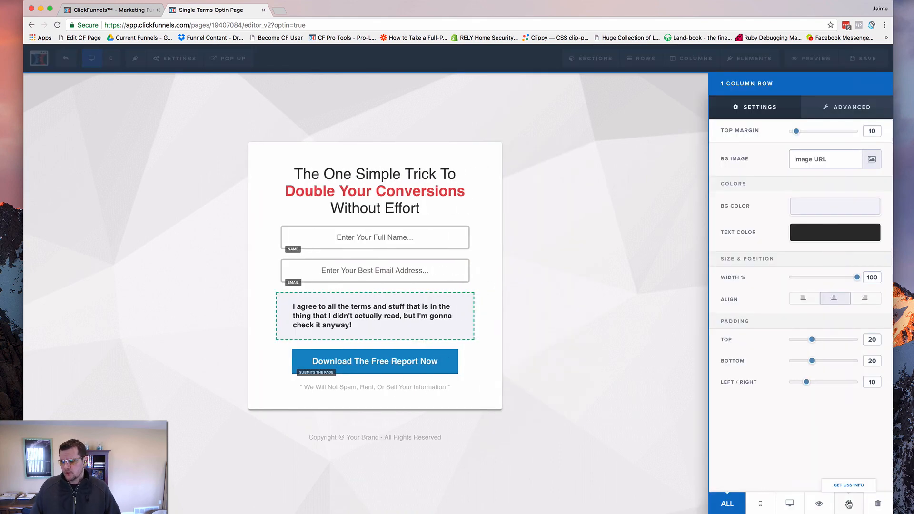
click(849, 504)
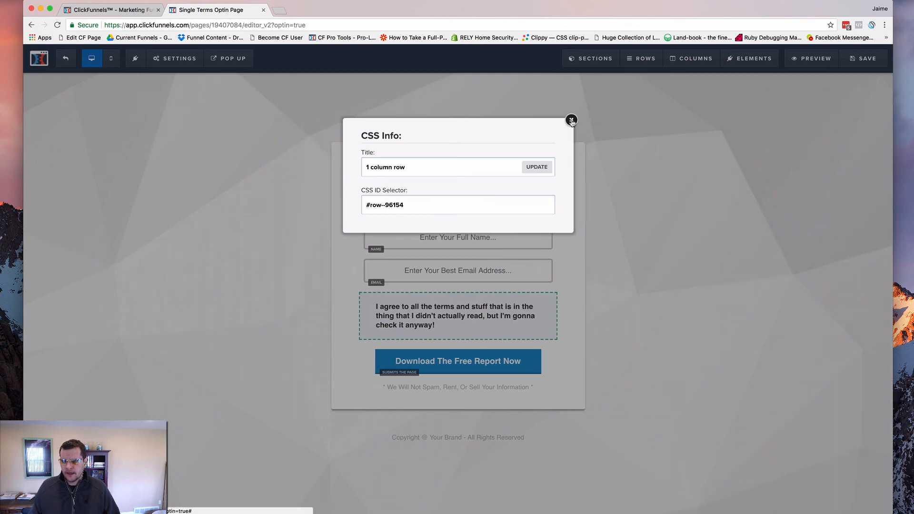
double_click(412, 171)
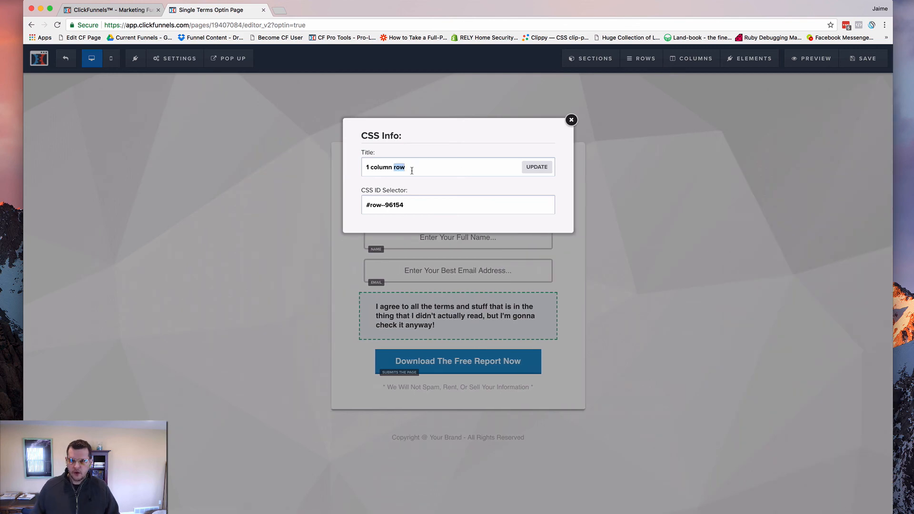
triple_click(411, 171)
text(cfd-)
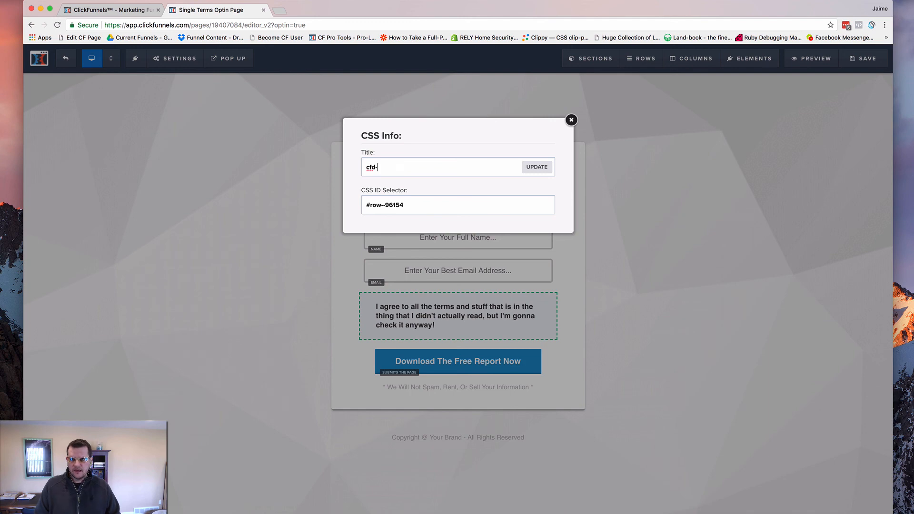
key(BackSpace)
text(-terms-)
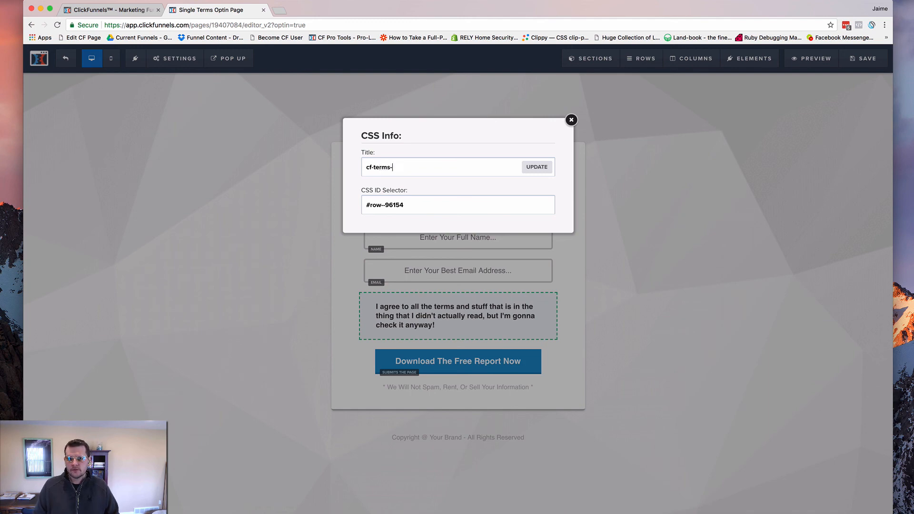
text(checker)
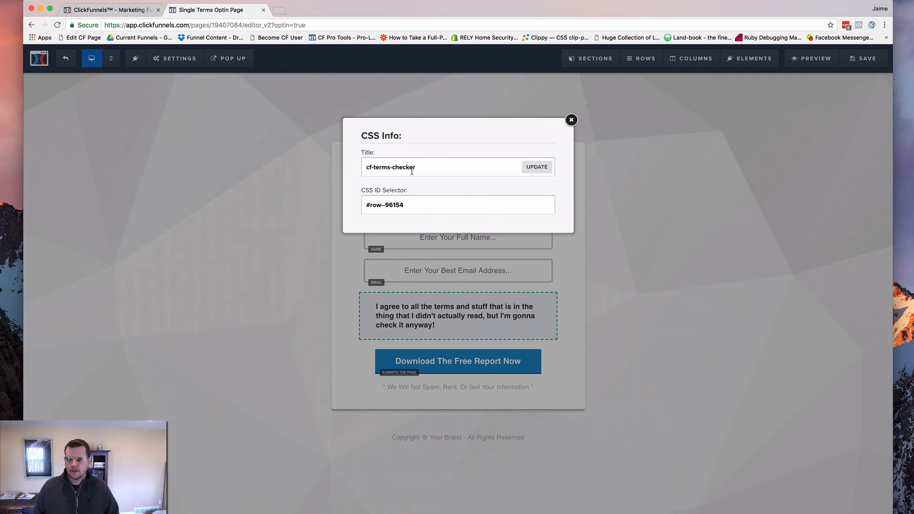
click(537, 167)
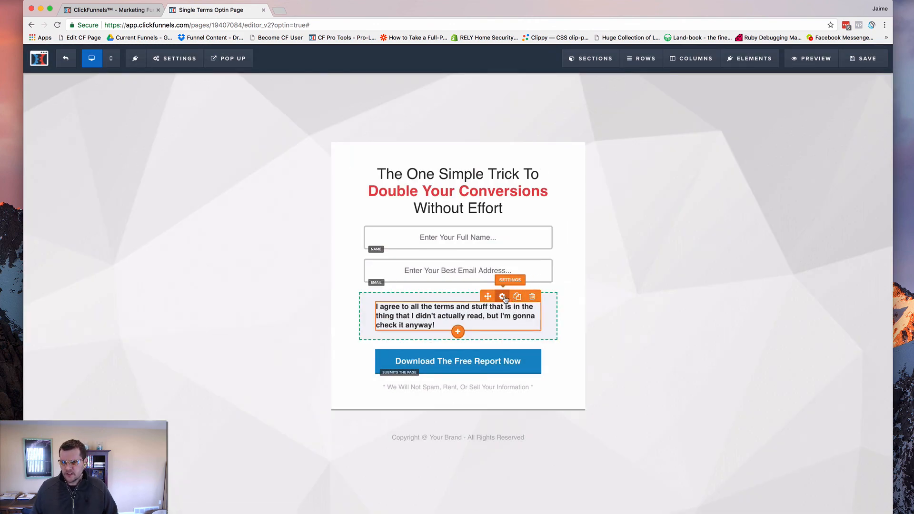
Change the title of the terms headline element in its CSS info to "headline" and apply the update
click(502, 296)
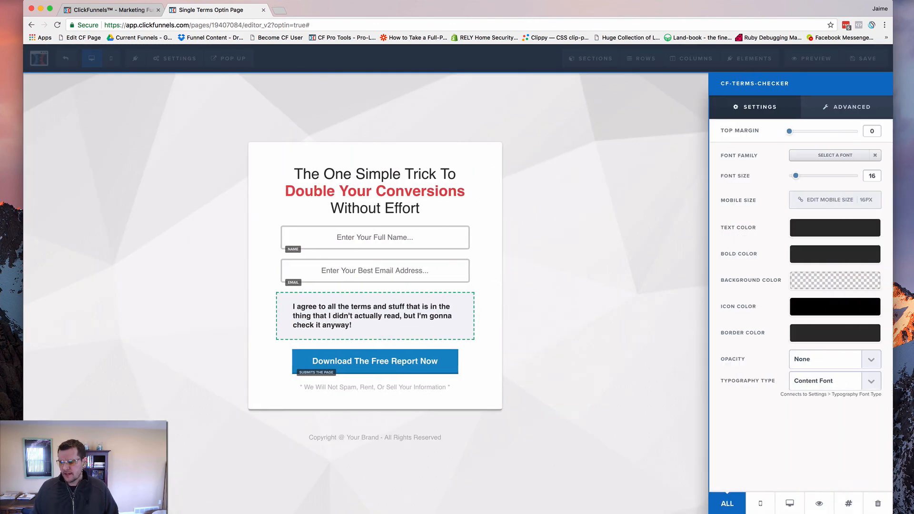
click(848, 503)
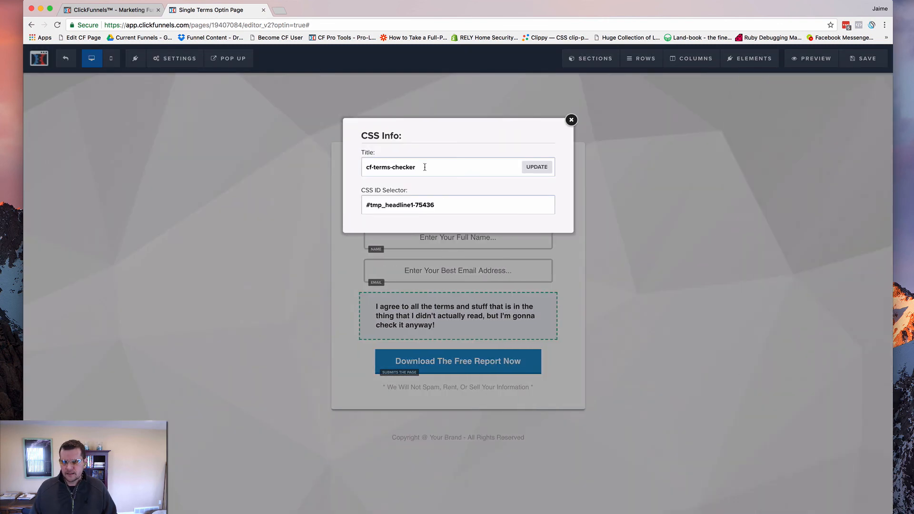
drag(425, 167, 337, 164)
text(headline)
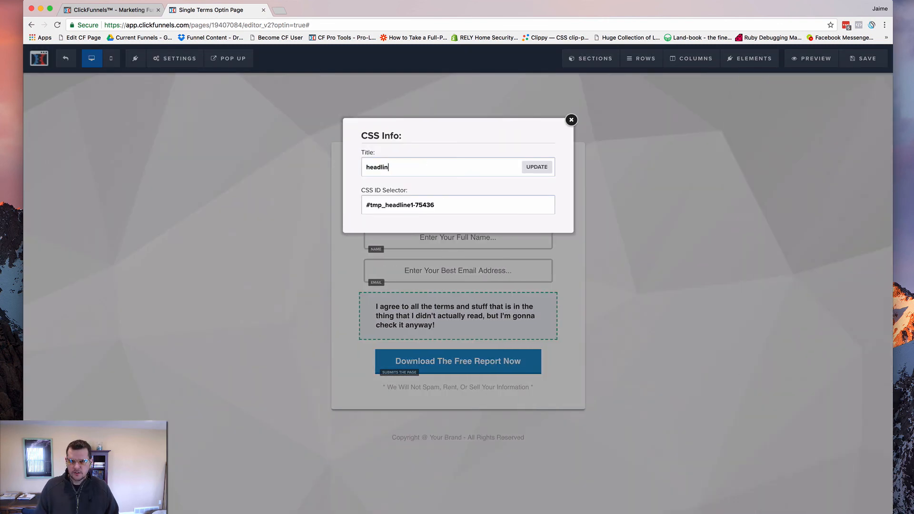
click(537, 168)
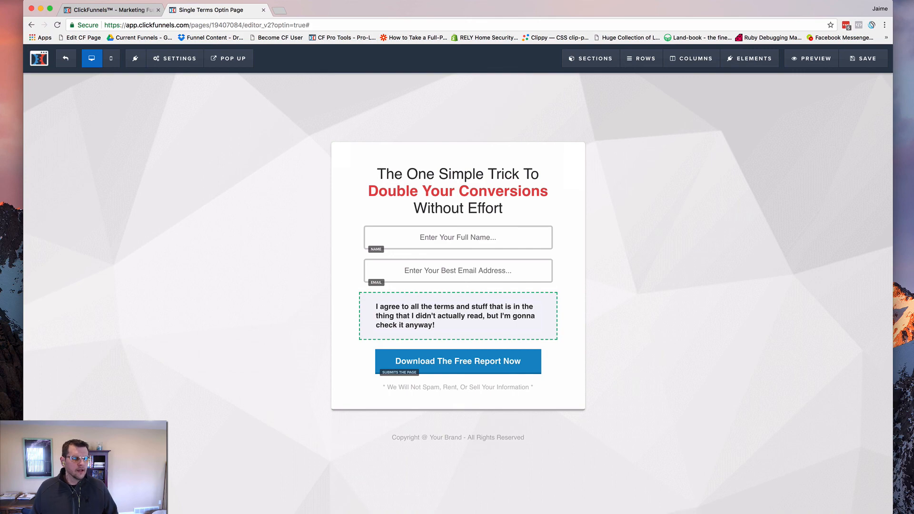
Switch to cf-single-terms-checker.html in the code editor and add the comment "//set your field name here" after the checkerName declaration
drag(44, 34, 558, 3)
click(403, 128)
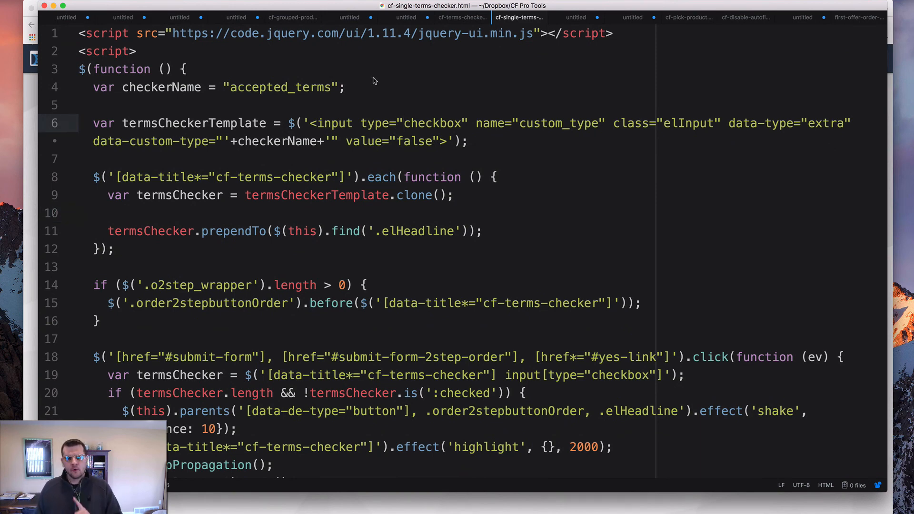
double_click(308, 89)
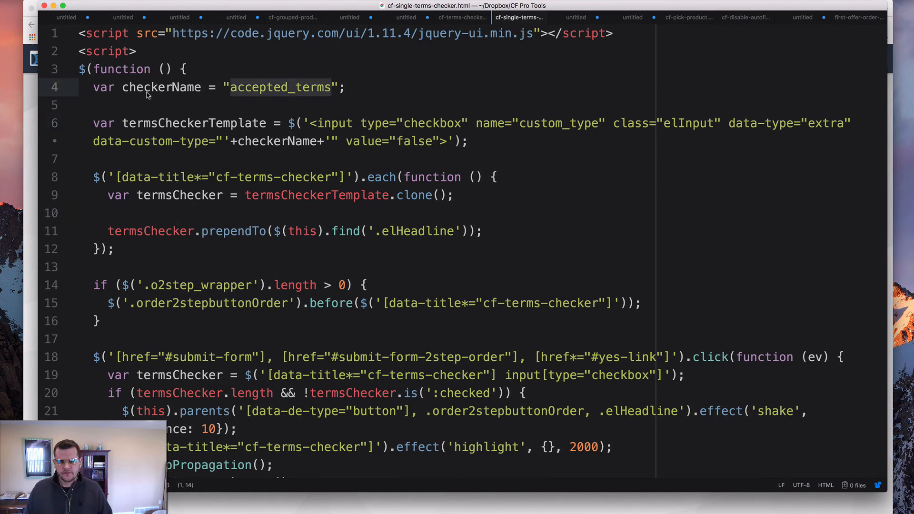
click(347, 88)
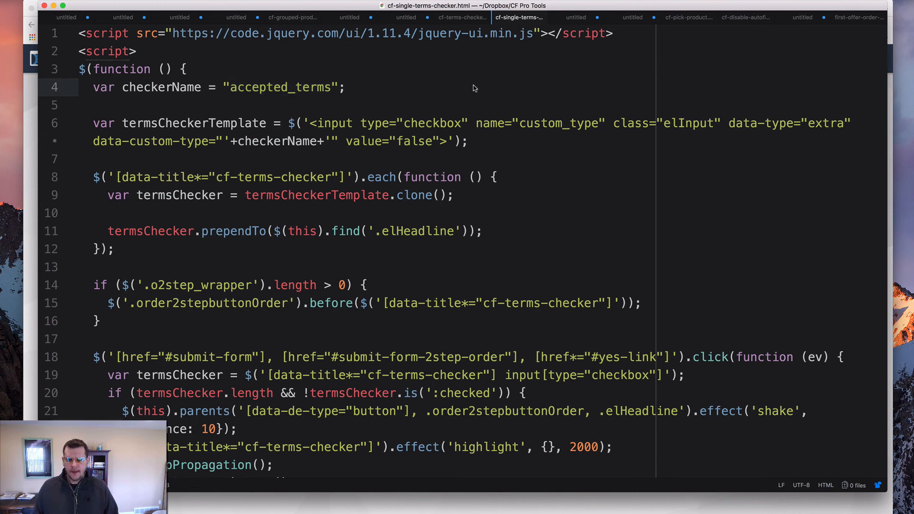
text(//set)
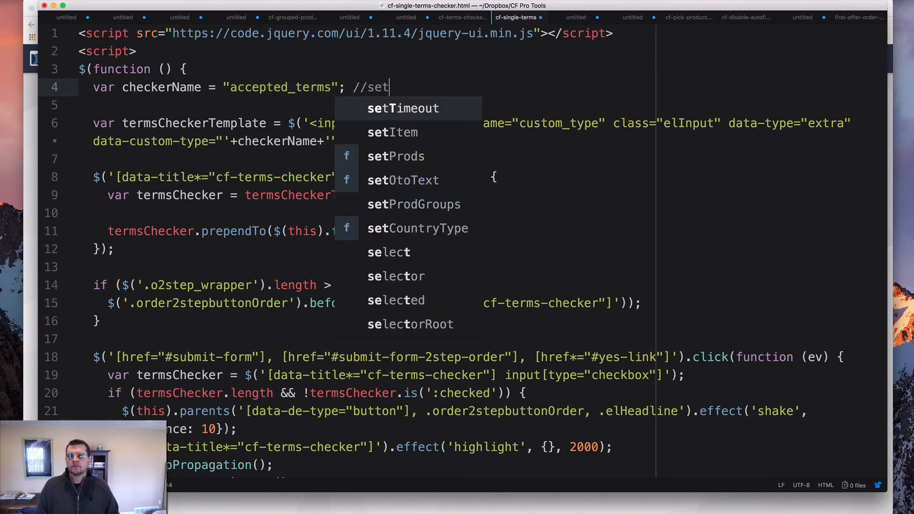
text( your field name here)
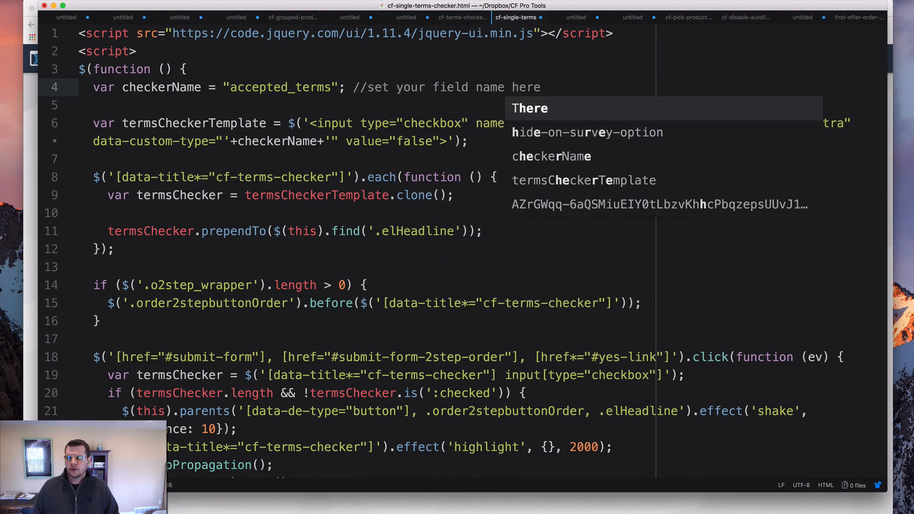
click(397, 98)
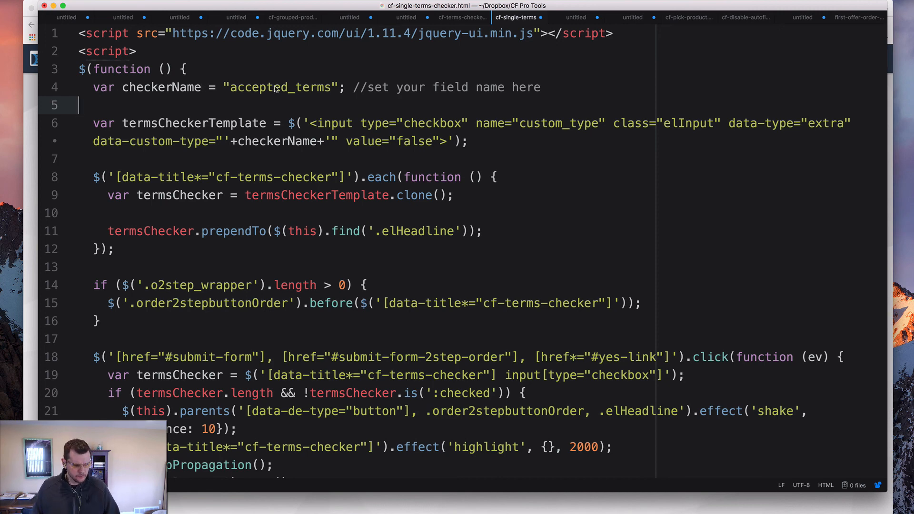
Change the checkerName value to "accepted_terms_optin" in the script
click(331, 87)
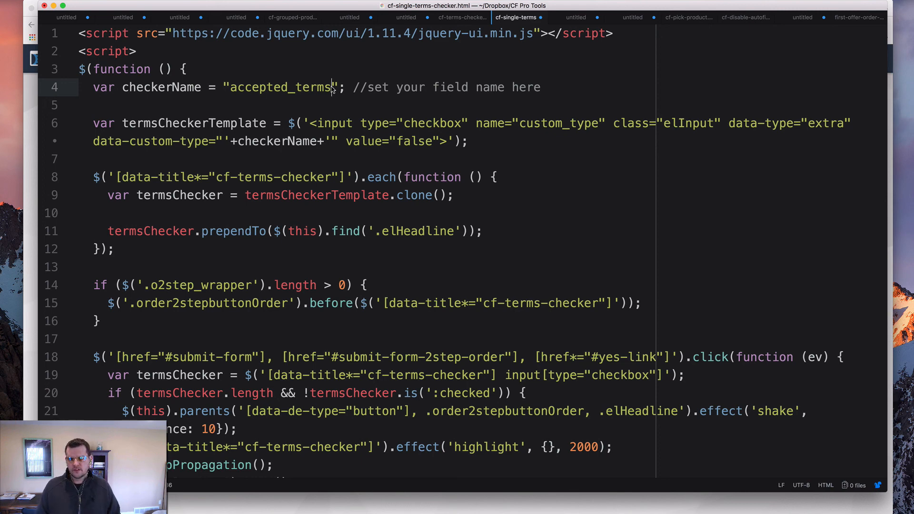
text(_optin)
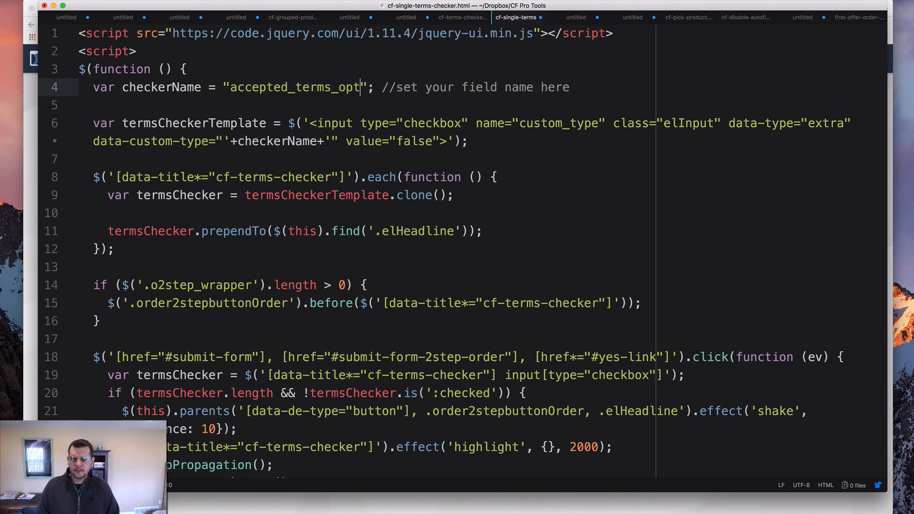
click(346, 202)
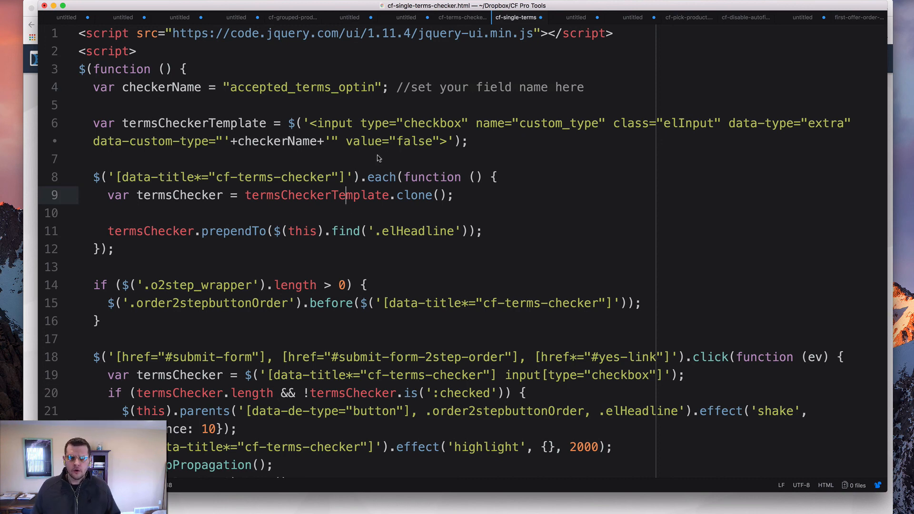
Copy the page ID from the opt-in page editor's URL and set checkerName to "accepted_terms_19407084" in the script
key(super+Tab)
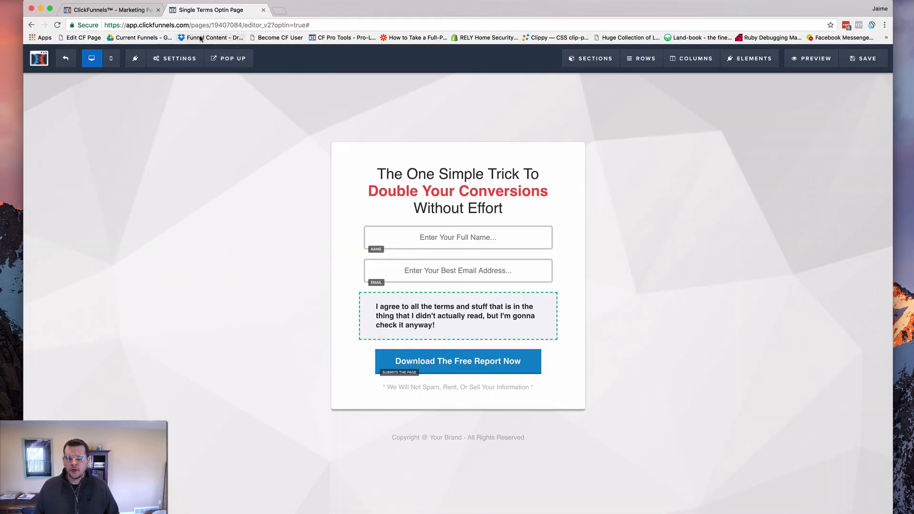
double_click(229, 25)
key(super+c)
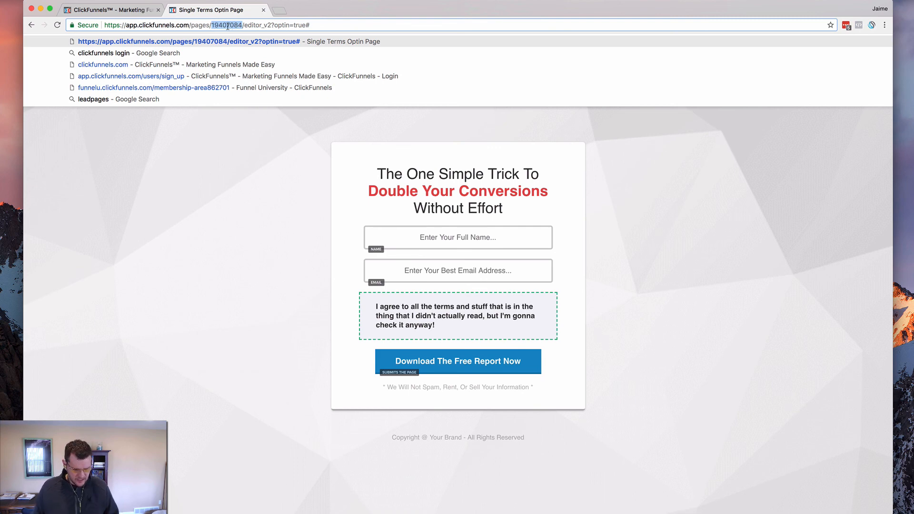
key(super+Tab)
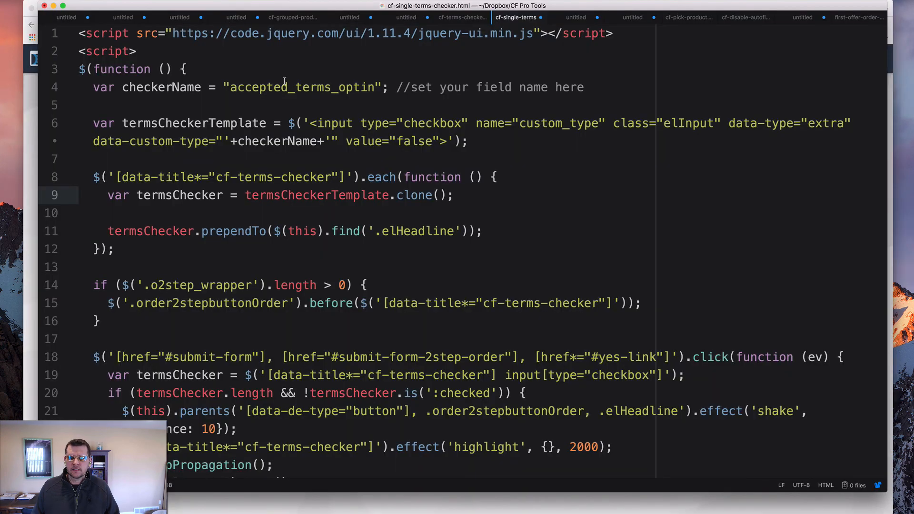
click(296, 87)
drag(346, 87, 371, 87)
key(super+v)
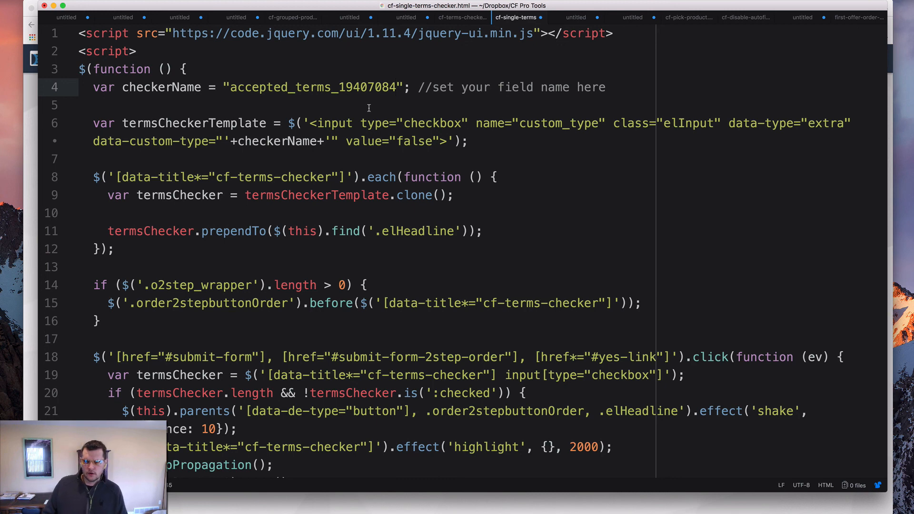
click(339, 121)
click(312, 106)
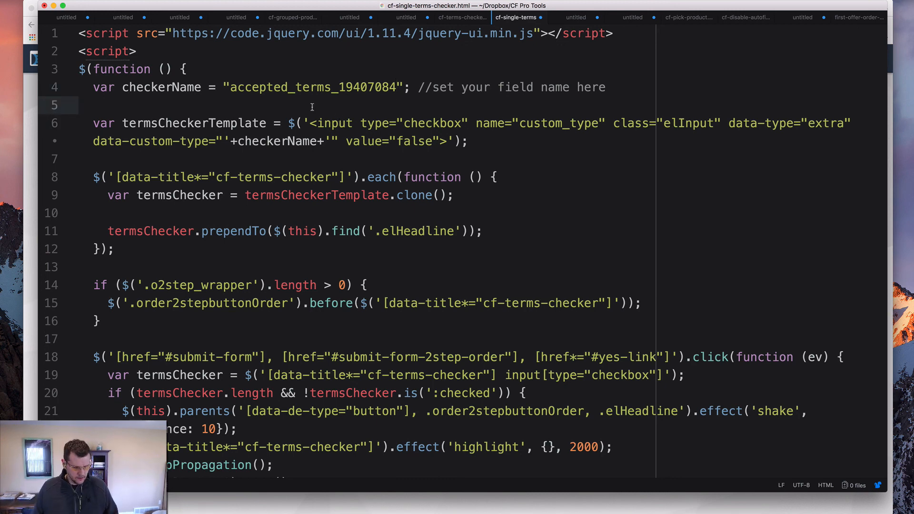
Copy the entire script and replace the opt-in page's footer tracking code with it in the ClickFunnels editor
key(super+a)
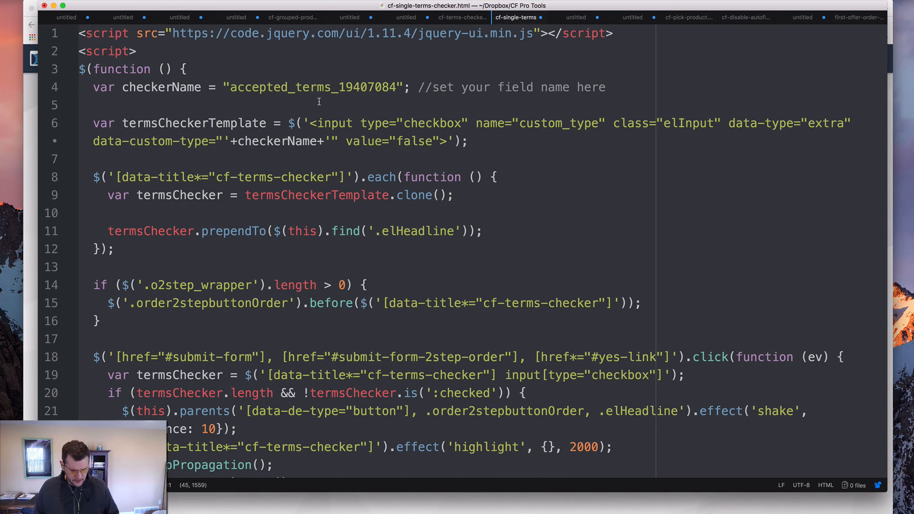
key(super+Tab)
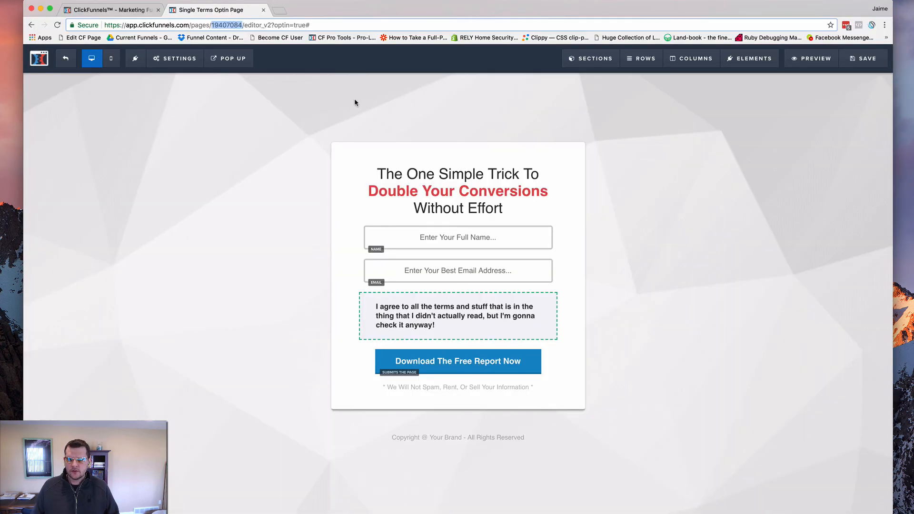
click(181, 59)
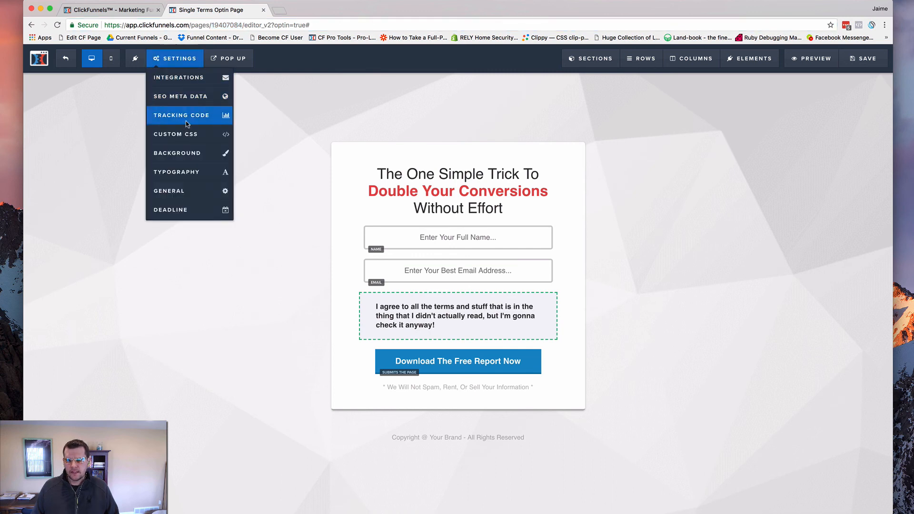
click(184, 124)
click(527, 104)
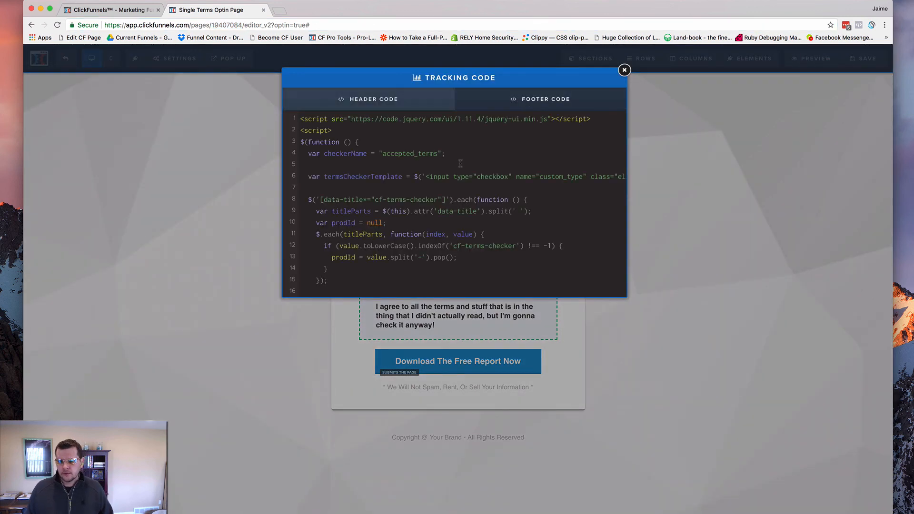
key(super+a)
key(BackSpace)
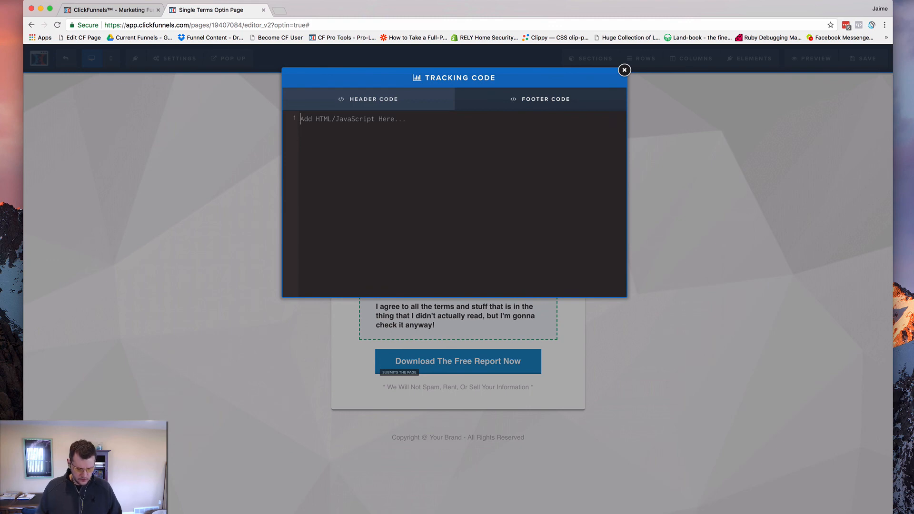
key(super+v)
scroll(493, 200, up, 10)
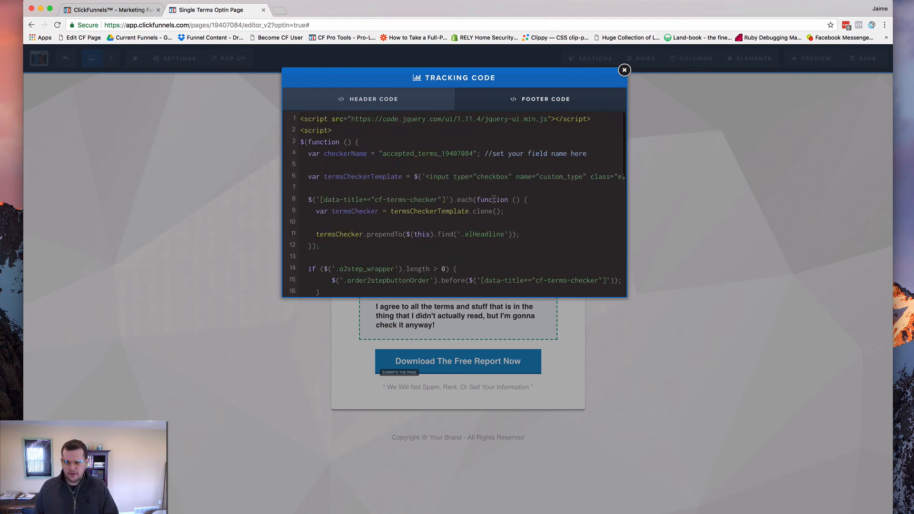
click(639, 158)
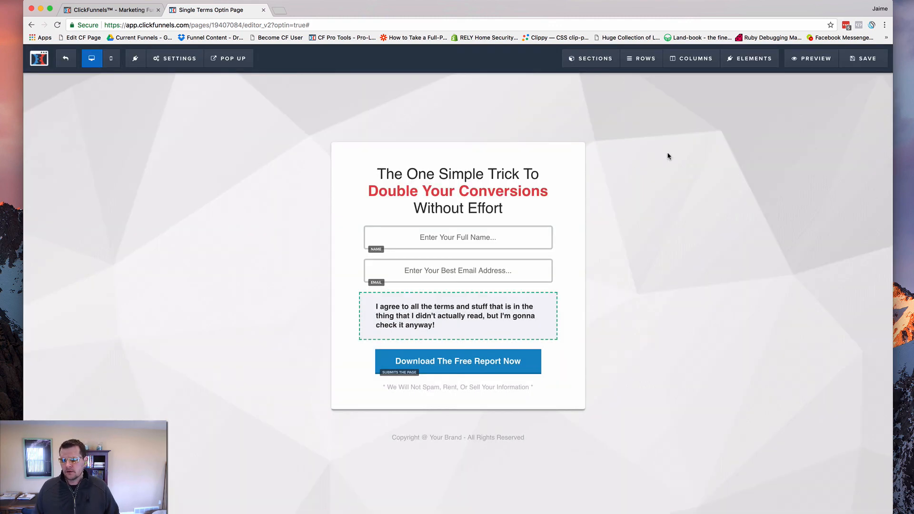
Save the opt-in page and open its preview in an incognito window
click(863, 59)
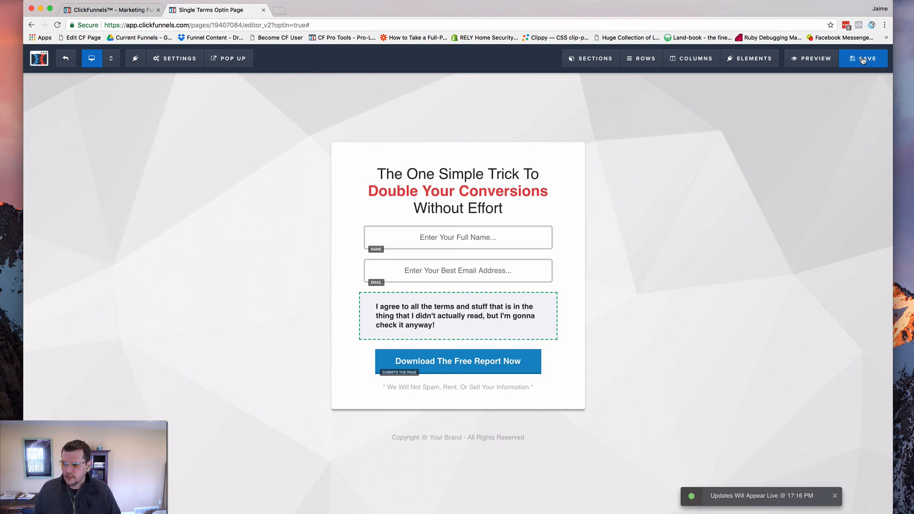
right_click(811, 56)
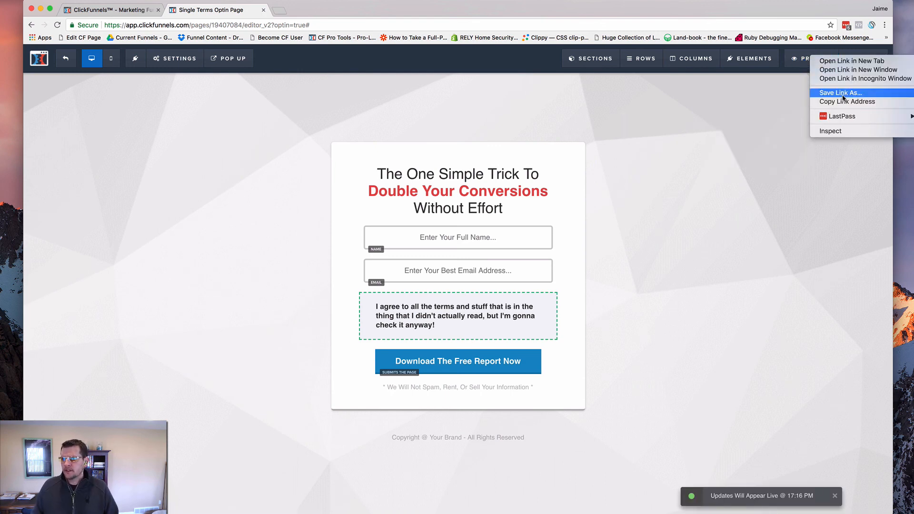
click(841, 79)
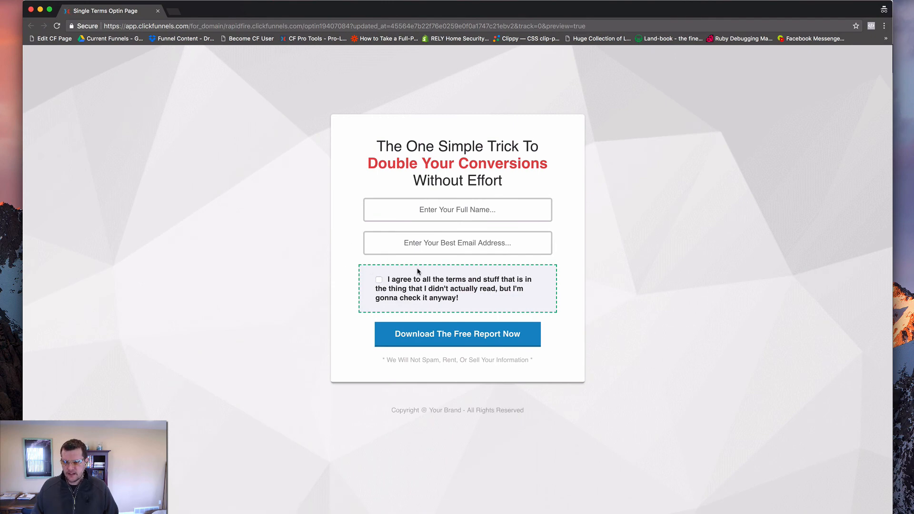
Fill in the opt-in form with a test full name and a plus-tagged e-mail address, and highlight the address's tag
click(456, 210)
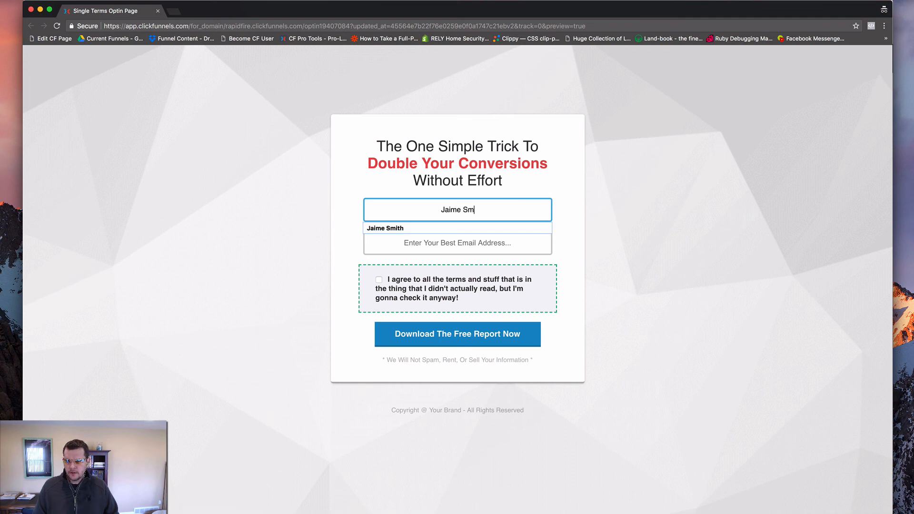
key(Tab)
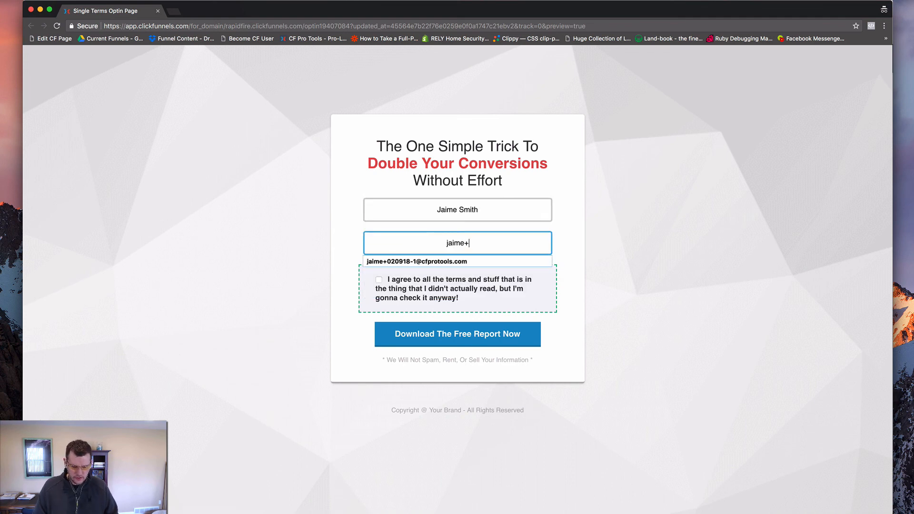
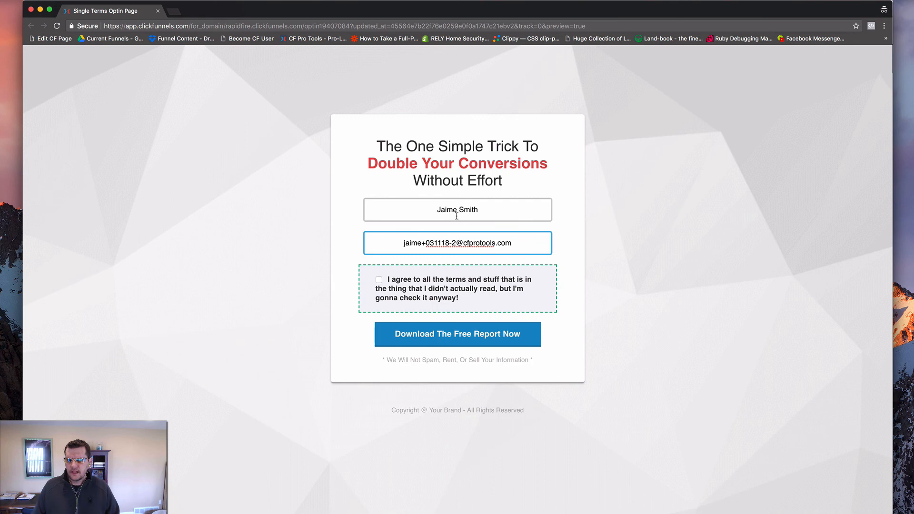
drag(421, 243, 455, 242)
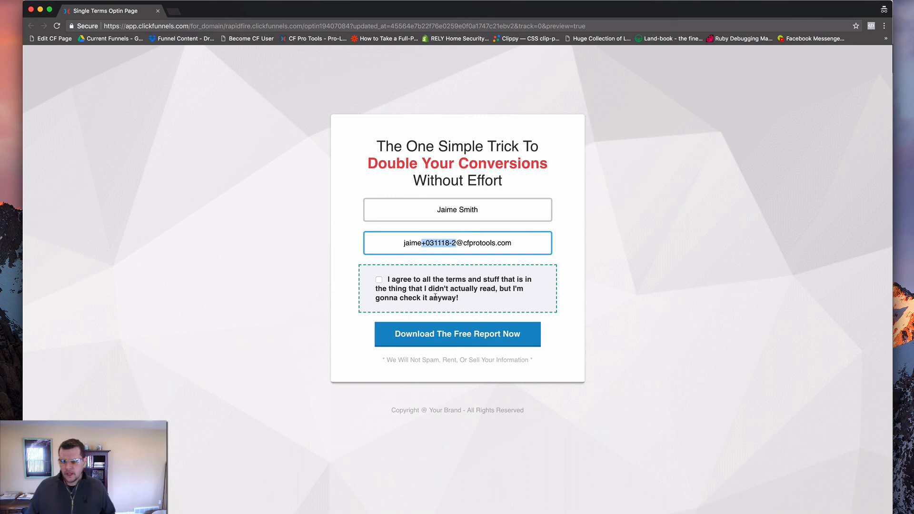
Try to submit the opt-in form with the terms checkbox unticked
click(456, 340)
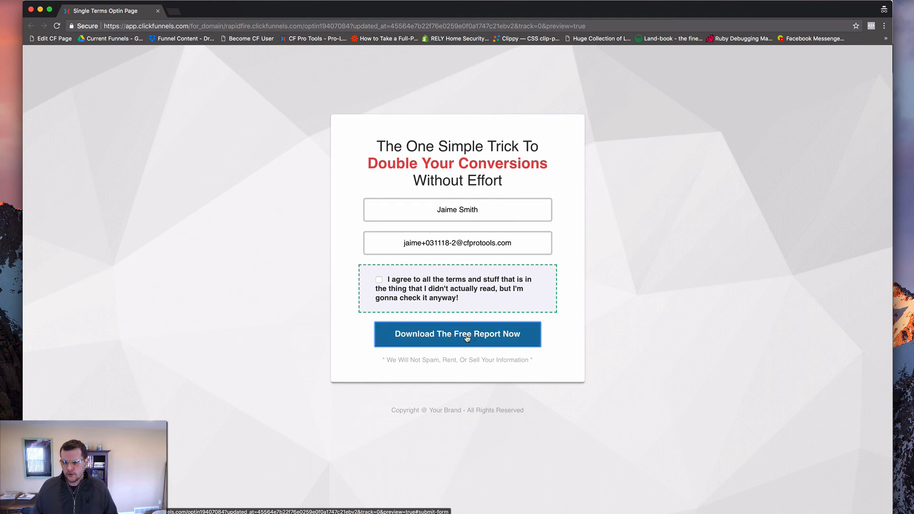
click(443, 334)
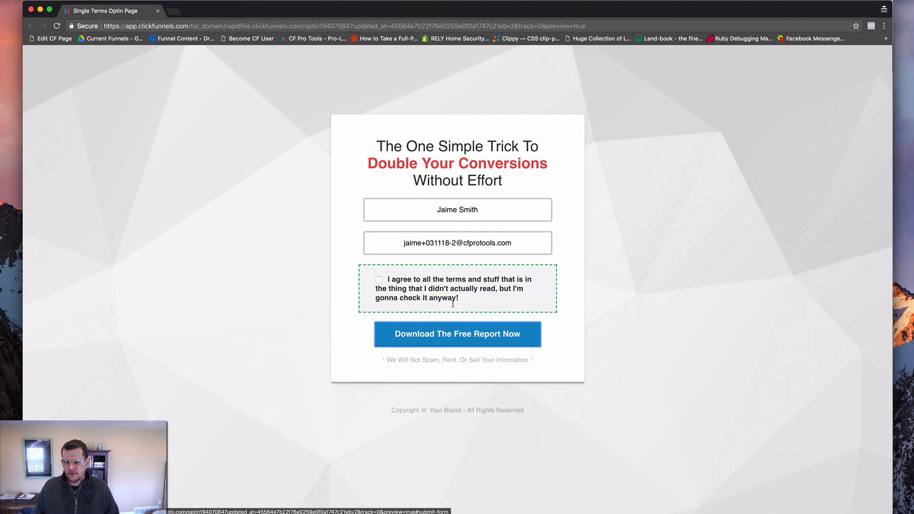
click(462, 334)
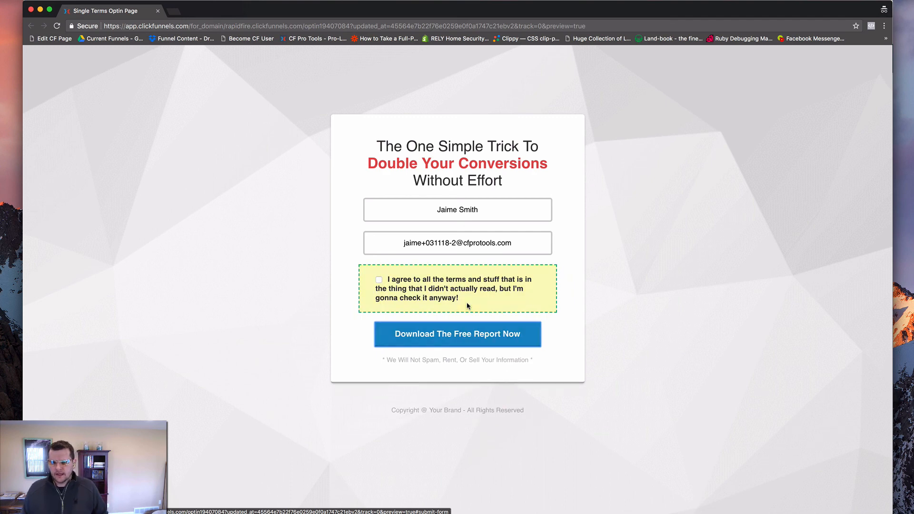
Accept the terms on the opt-in form and submit it to reach the order page
click(380, 281)
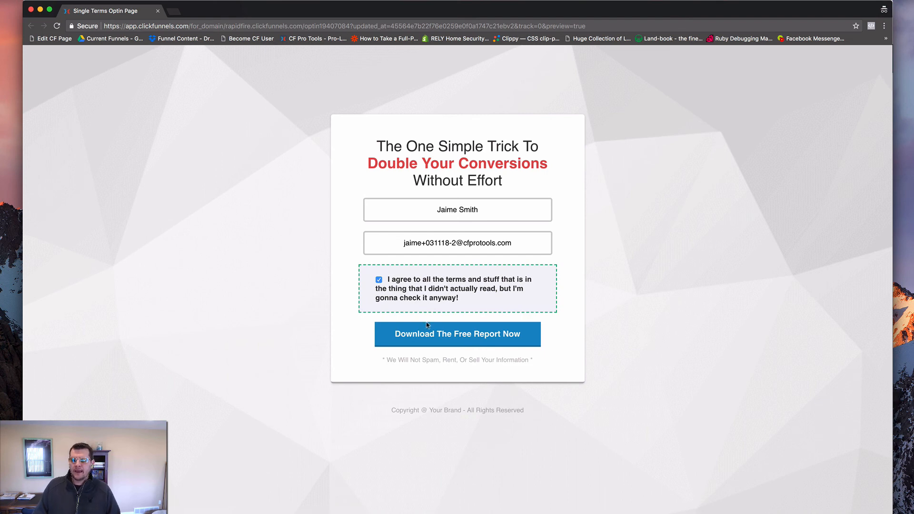
click(461, 337)
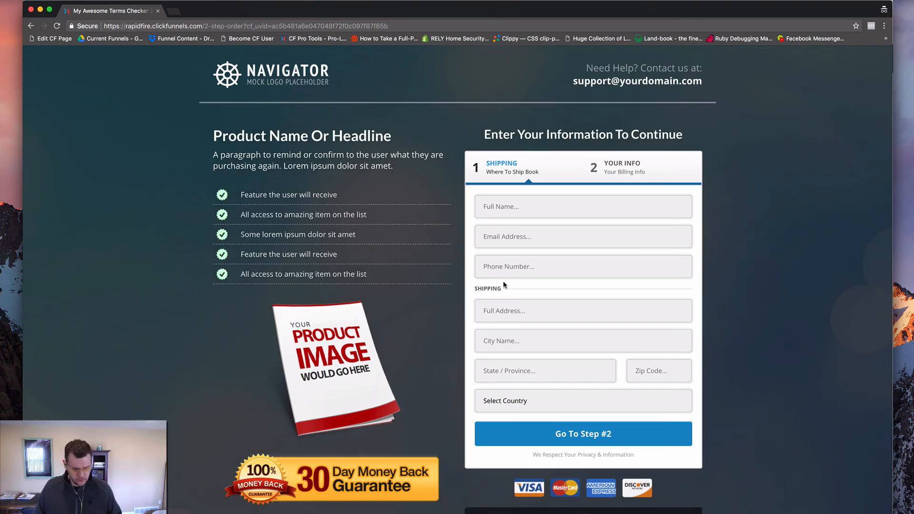
scroll(504, 279, down, 1)
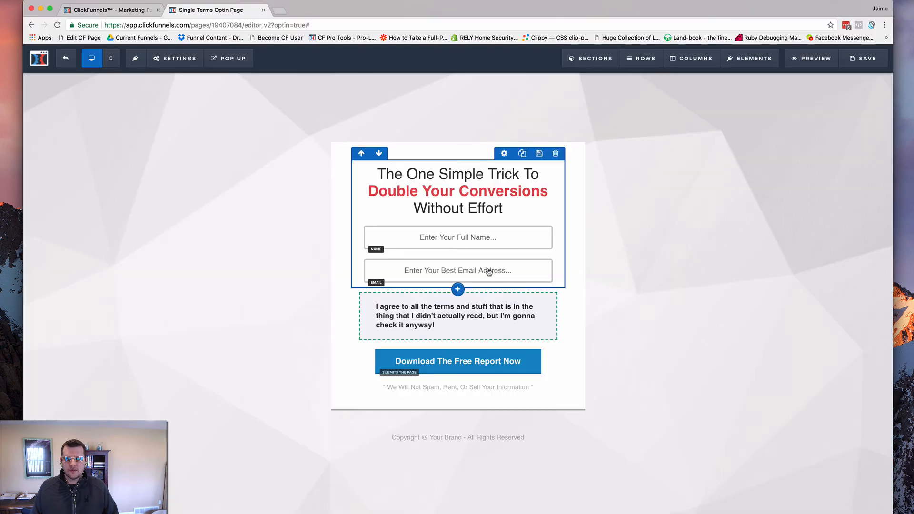
Return to the Single Terms Checker funnel's contacts and check the Accepted Terms field in the newest contact's additional info
key(super+grave)
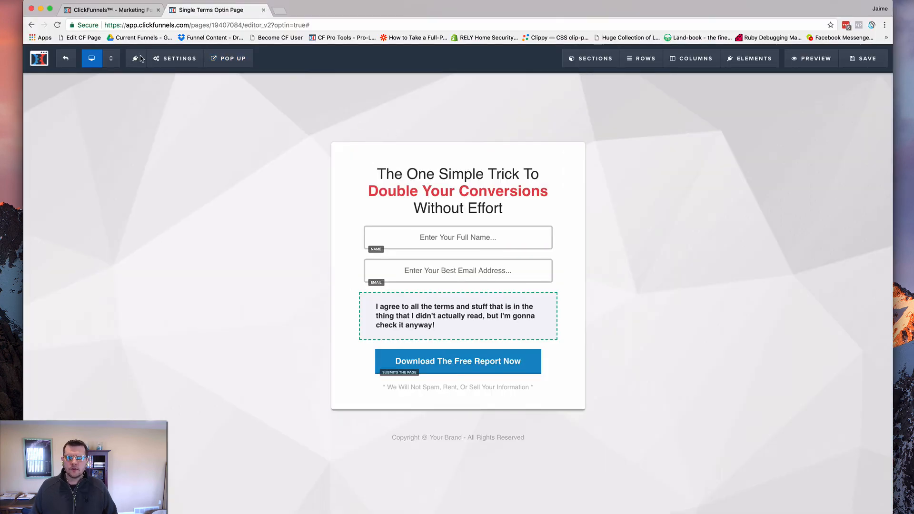
click(65, 58)
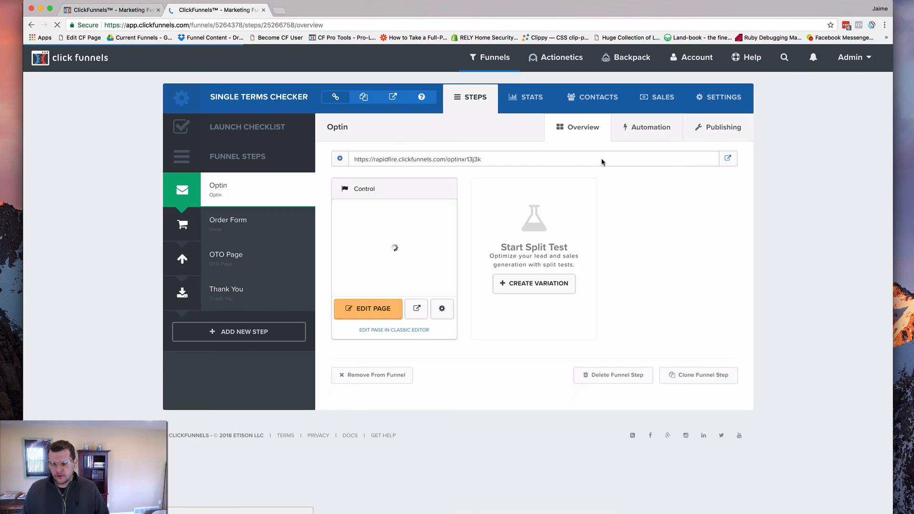
click(589, 98)
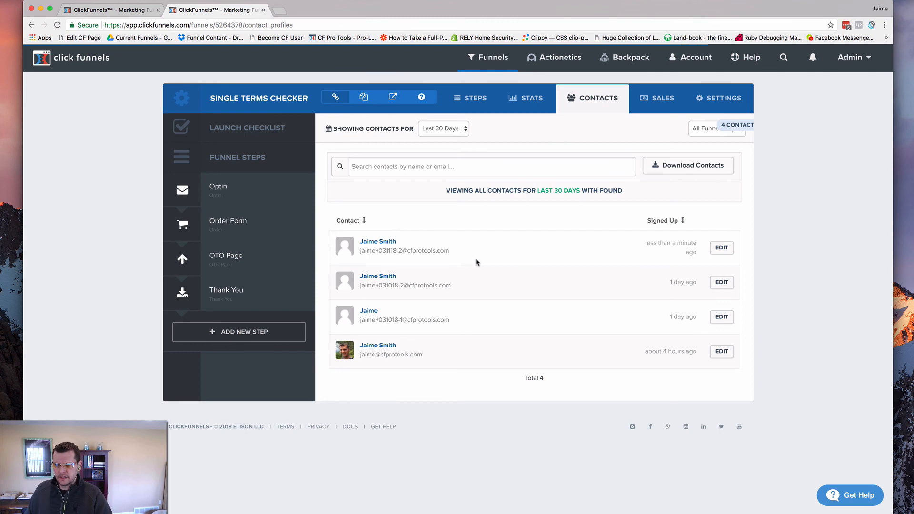
click(721, 251)
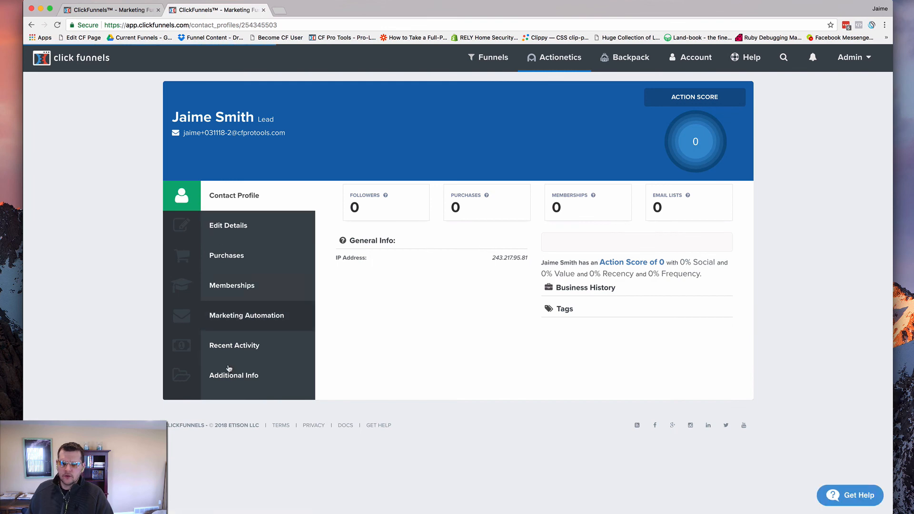
click(237, 377)
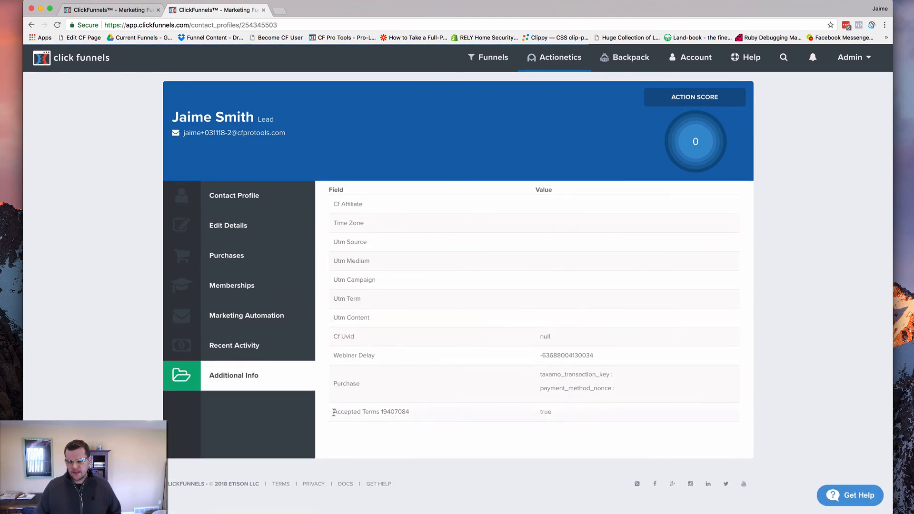
drag(333, 412, 410, 412)
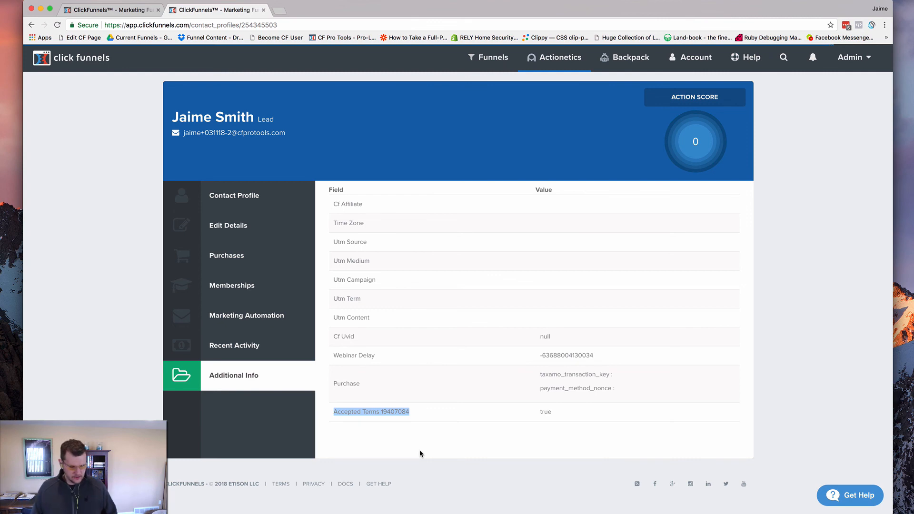
Switch back to the script in the code editor and highlight the checkerName value for comparison with the contact's field
key(super+Tab)
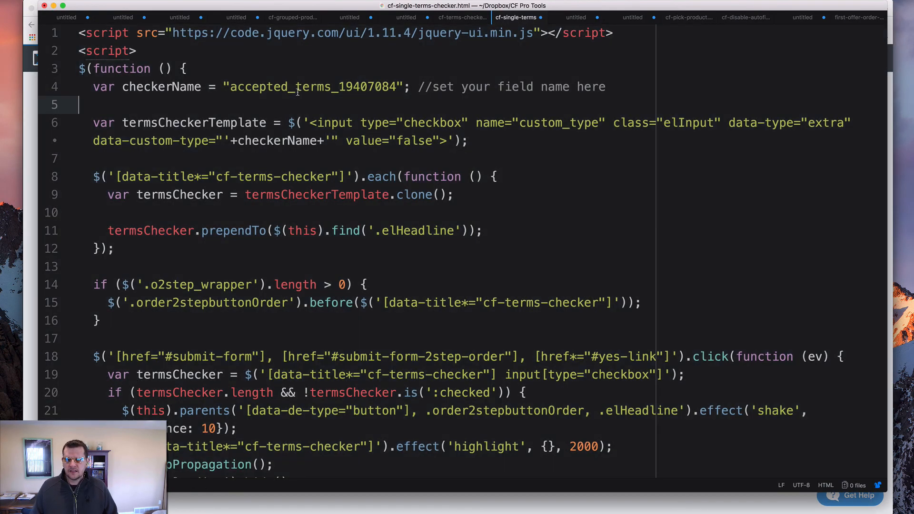
double_click(298, 90)
scroll(267, 99, down, 1)
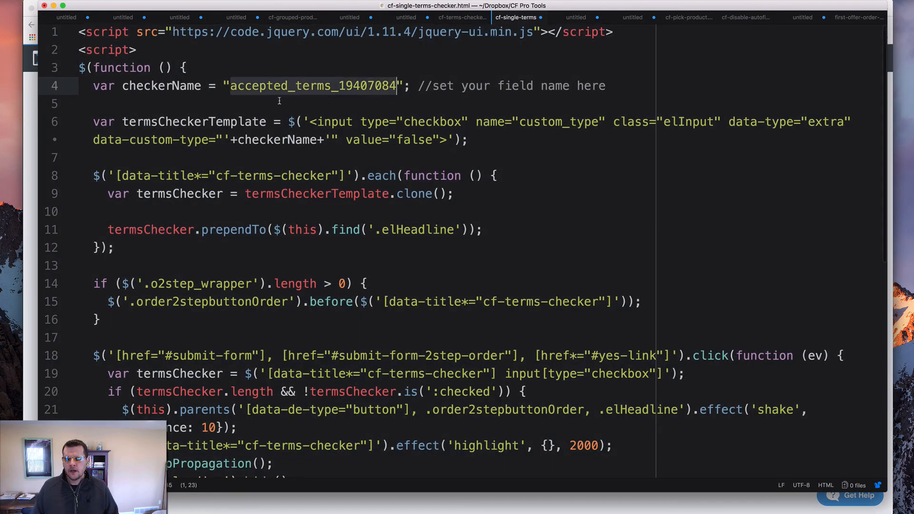
Compare the number ending the script's checkerName with the contact's Accepted Terms field in the browser, and check that field's value
drag(288, 88, 338, 88)
scroll(347, 85, up, 1)
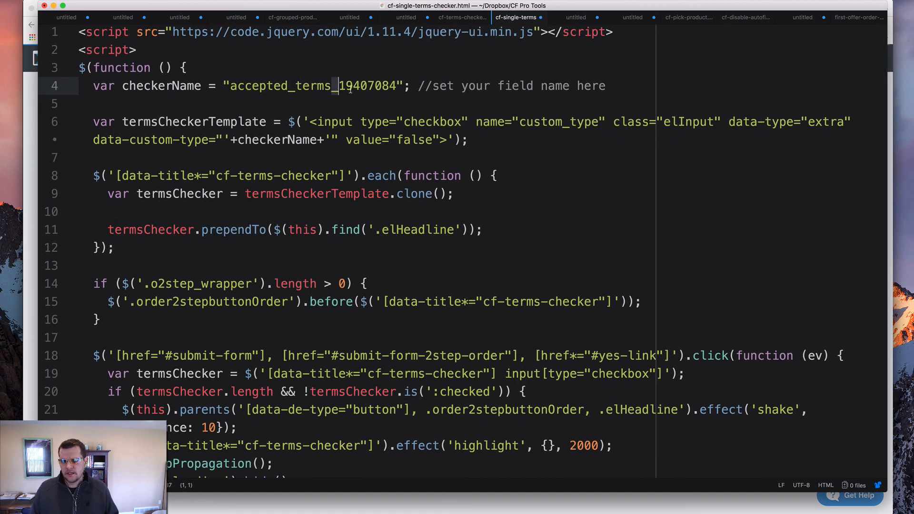
key(super+Tab)
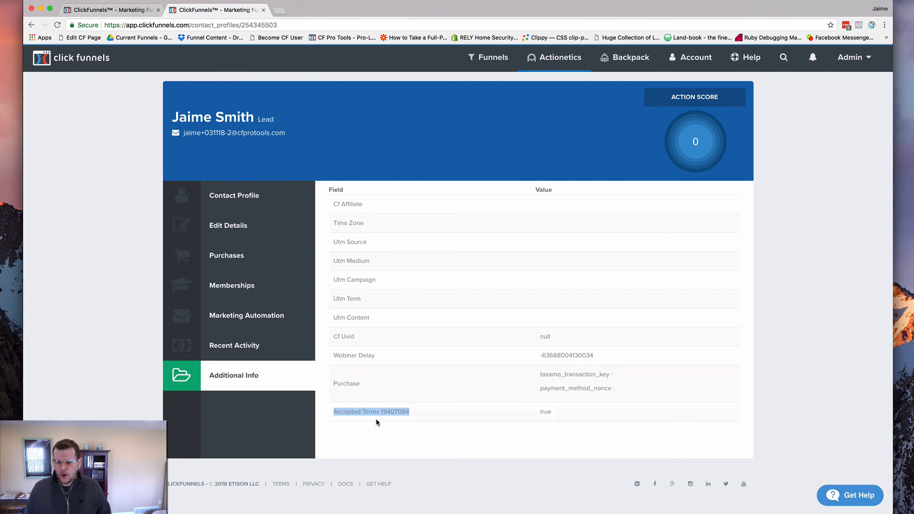
click(435, 413)
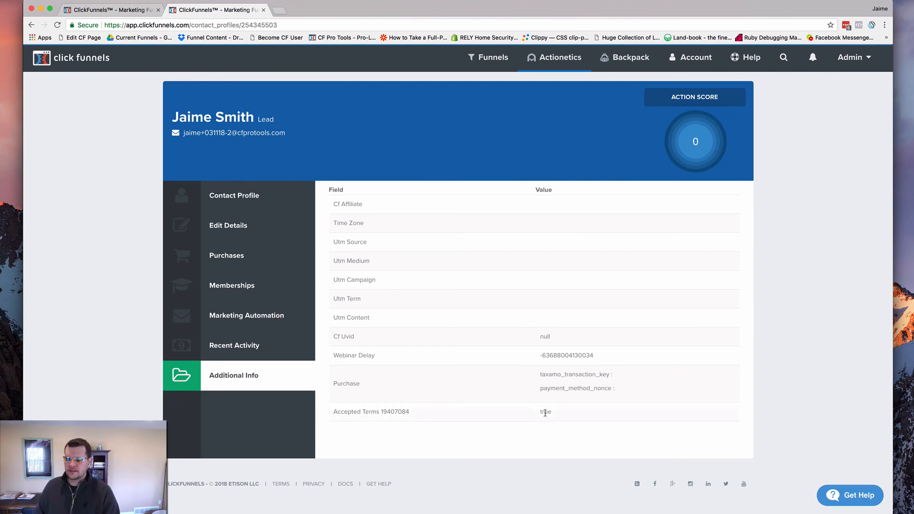
double_click(545, 413)
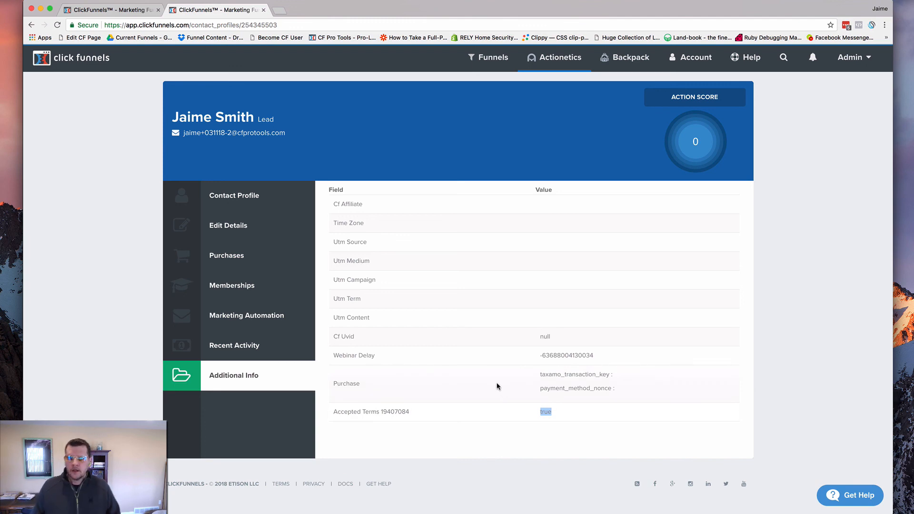
Open the variation page of the Single Terms Checker funnel's Order Form in the editor and show the terms element's advanced style settings
key(super+bracketleft)
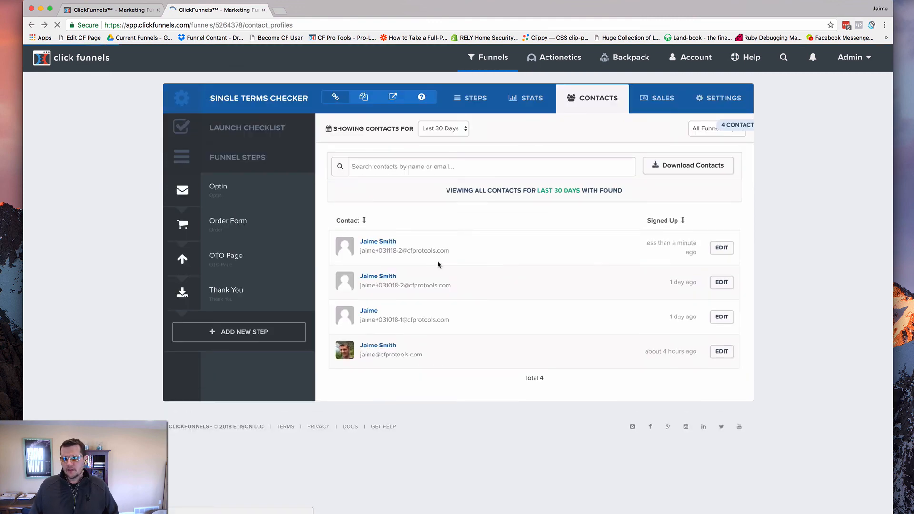
click(230, 223)
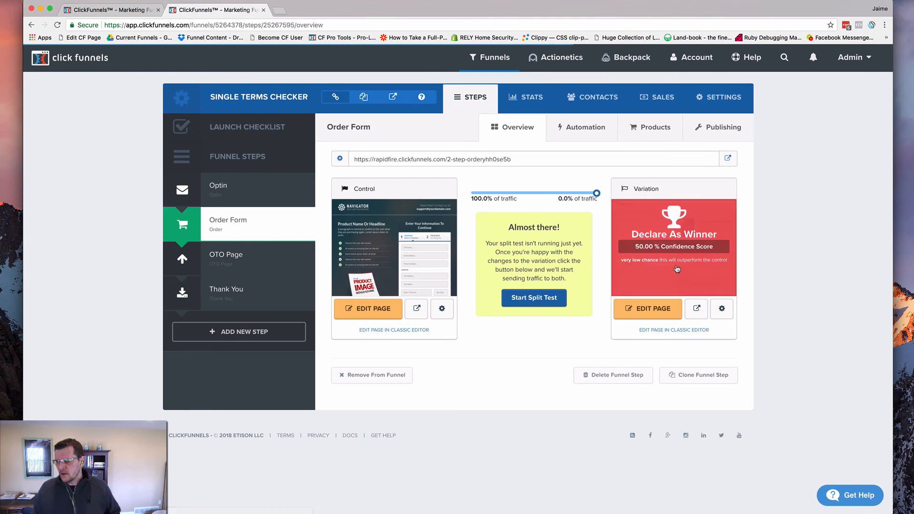
click(649, 310)
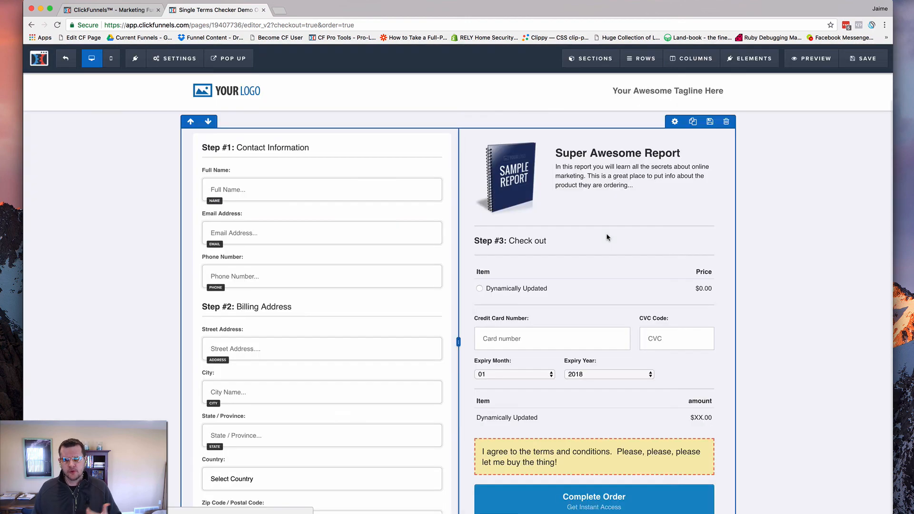
scroll(469, 256, down, 2)
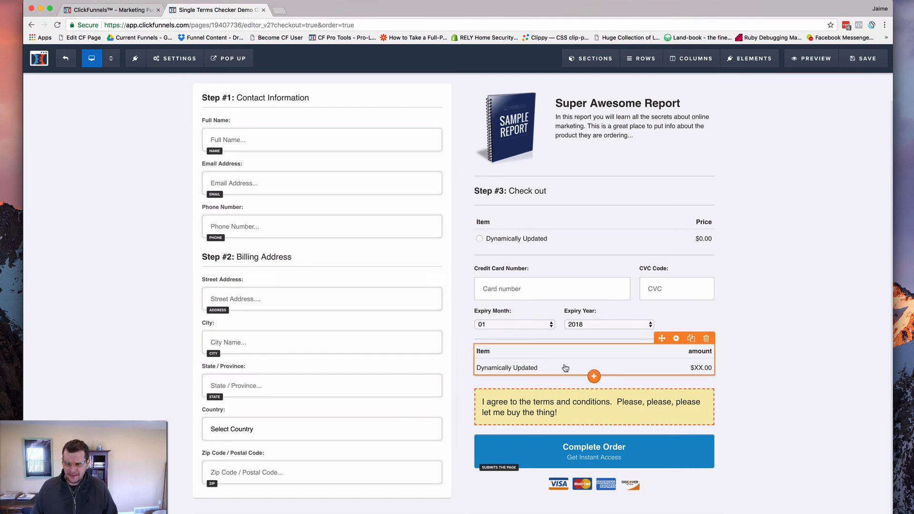
scroll(531, 361, down, 3)
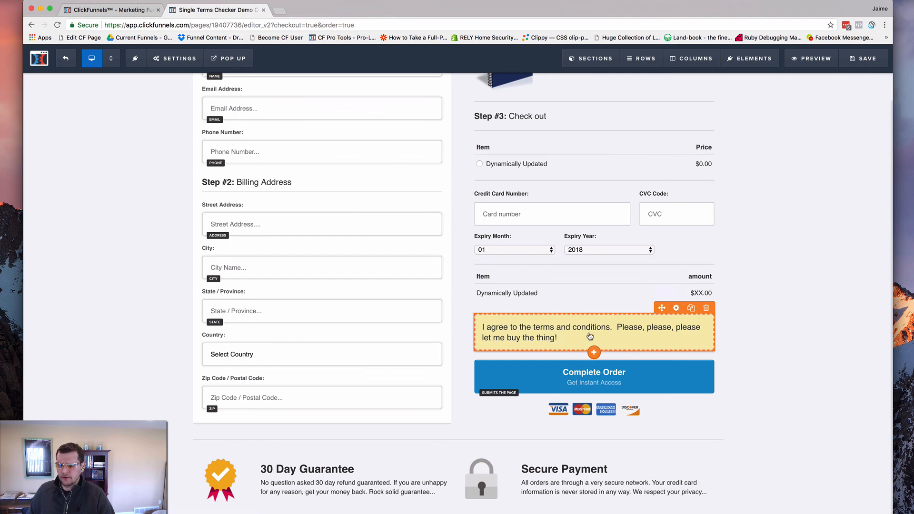
click(676, 309)
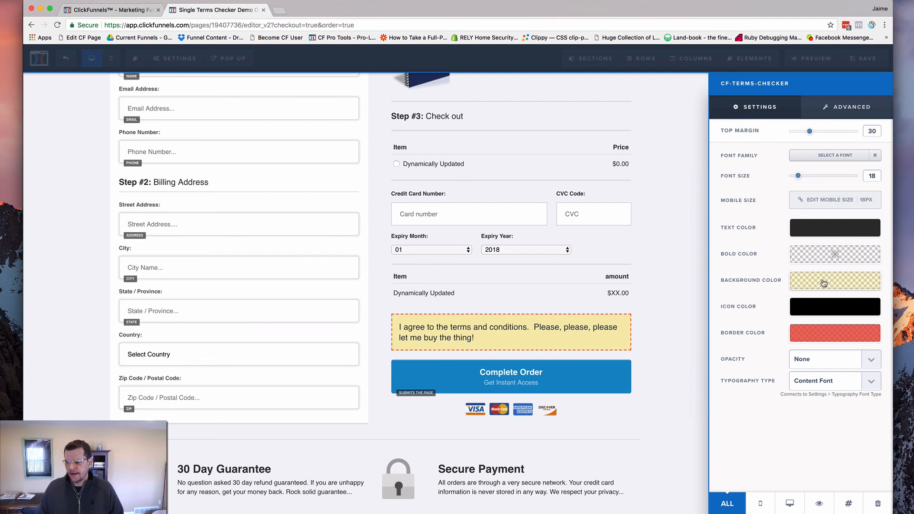
click(843, 111)
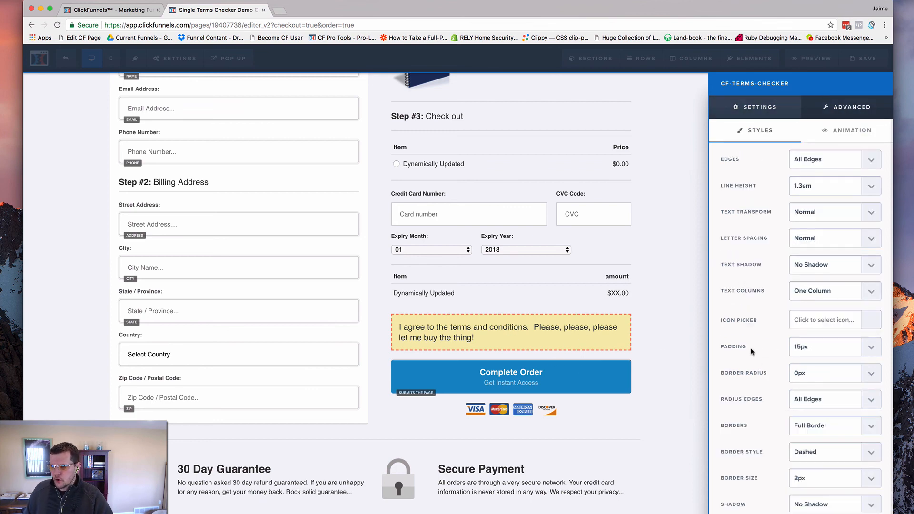
Try 20px padding on the terms element and set it back to 15px
click(816, 349)
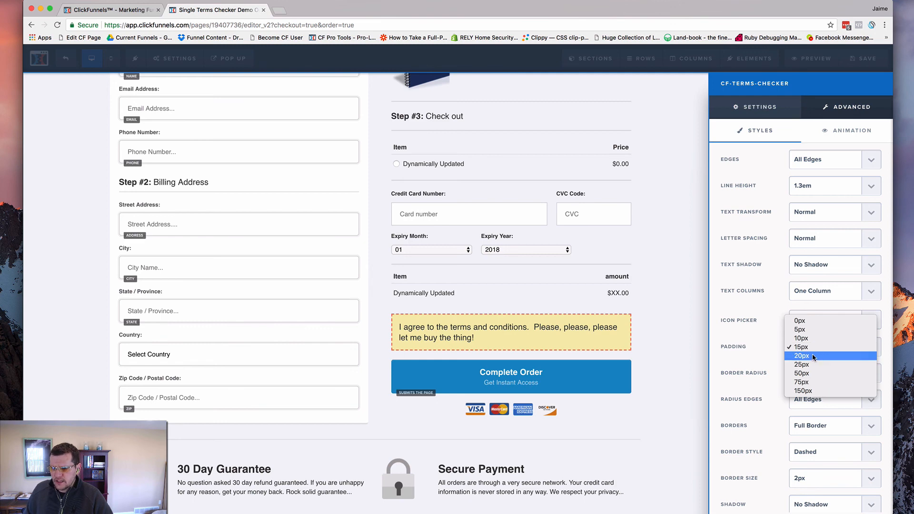
click(802, 356)
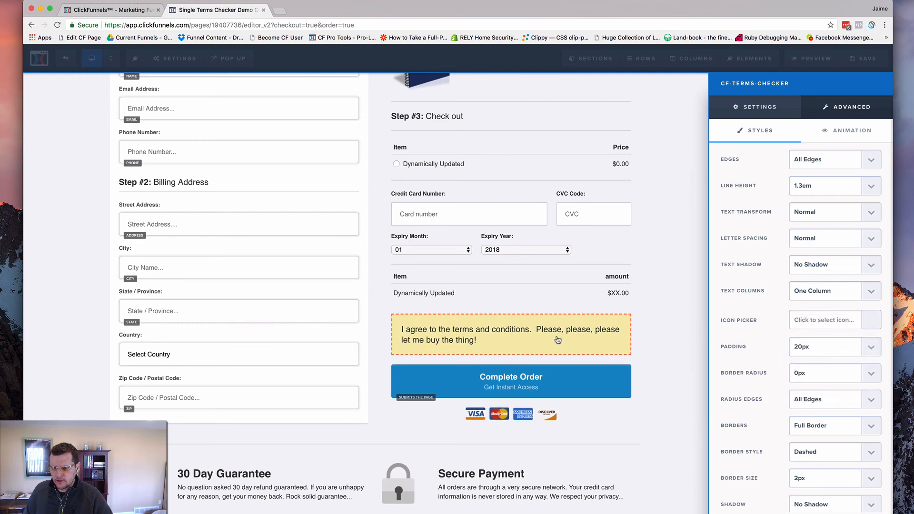
click(817, 347)
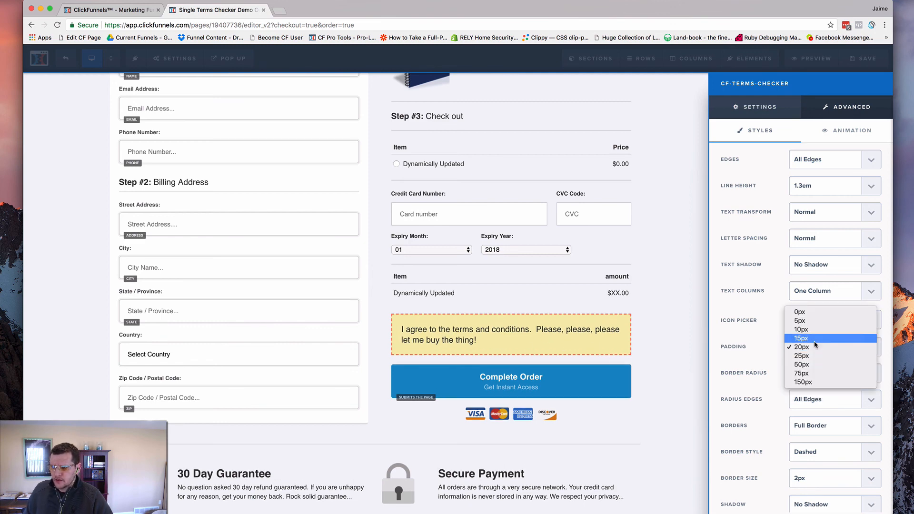
click(812, 338)
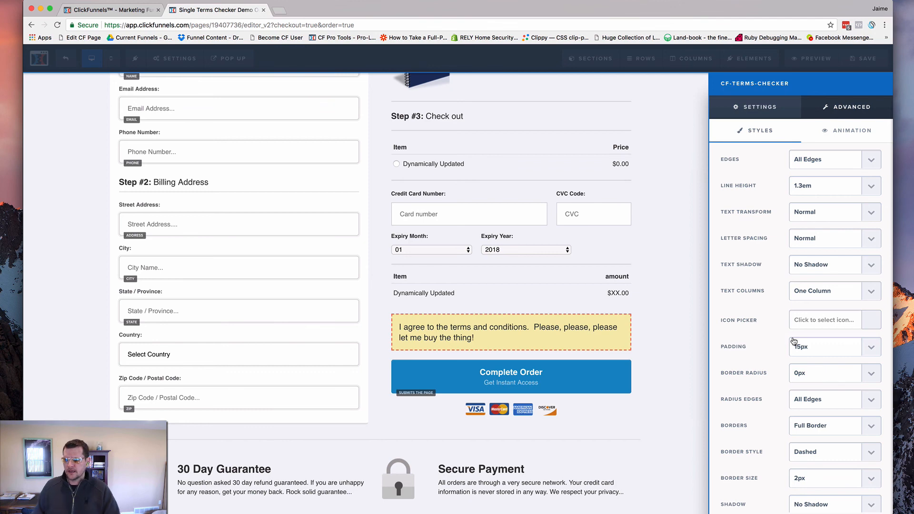
Try No Border on the terms element and restore Full Border, keeping the radius on All Edges
scroll(767, 309, down, 1)
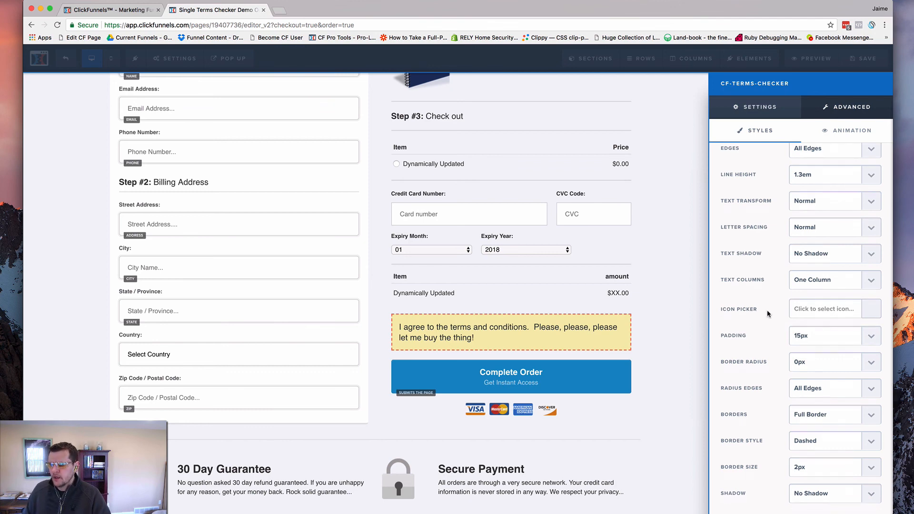
click(825, 416)
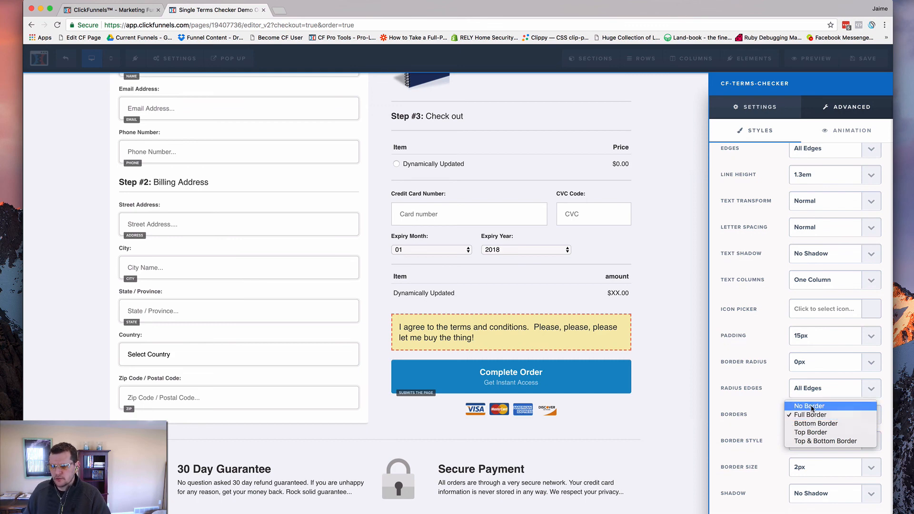
click(812, 406)
click(825, 395)
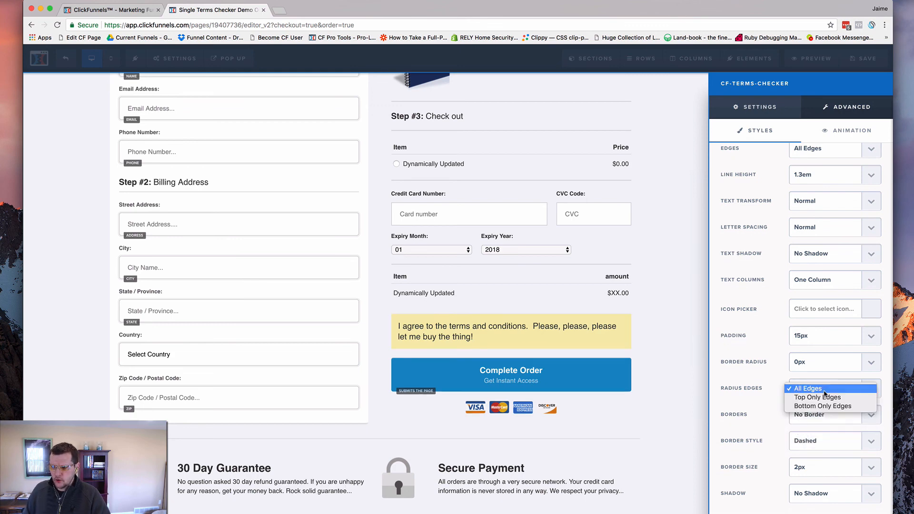
click(822, 389)
click(816, 422)
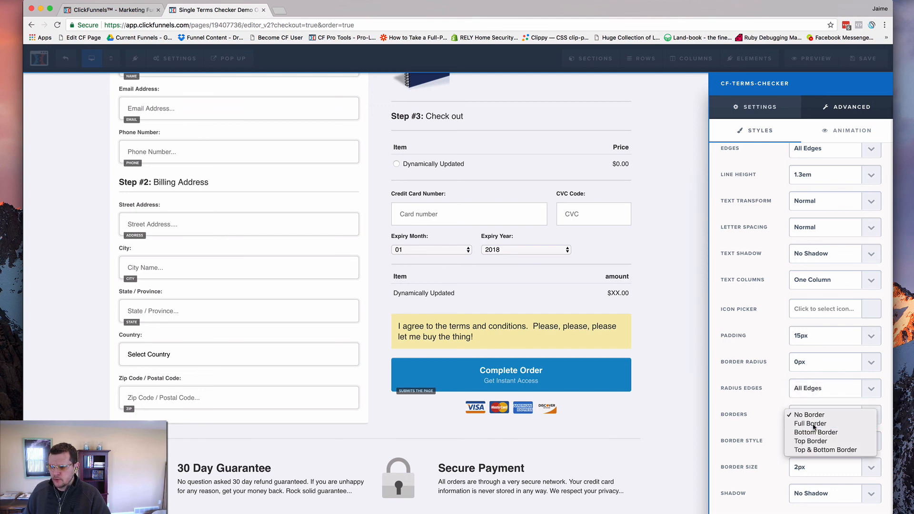
click(814, 427)
Try the Solid and Dotted border styles on the terms element and return it to Dashed
click(816, 441)
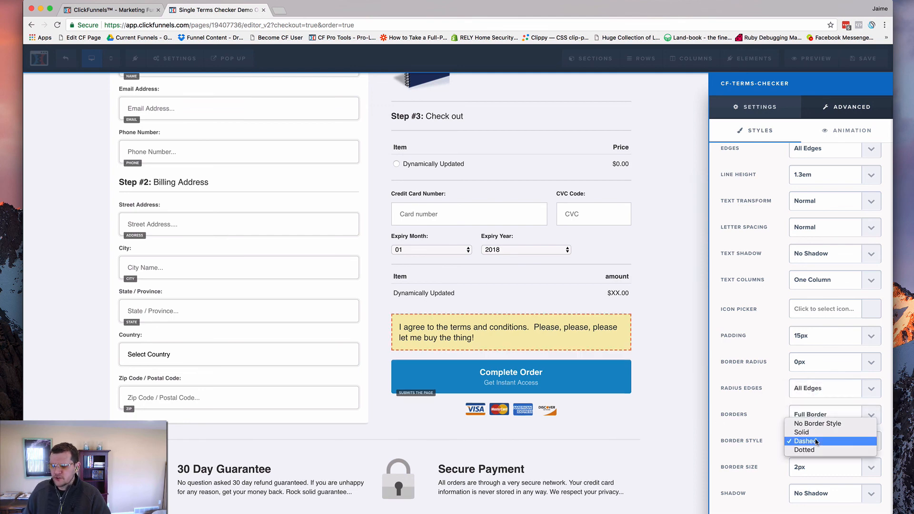
click(815, 432)
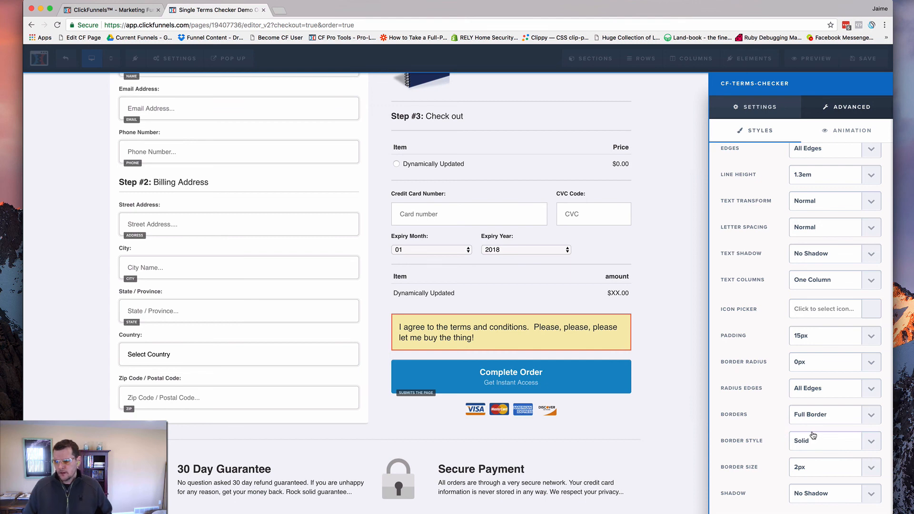
click(804, 421)
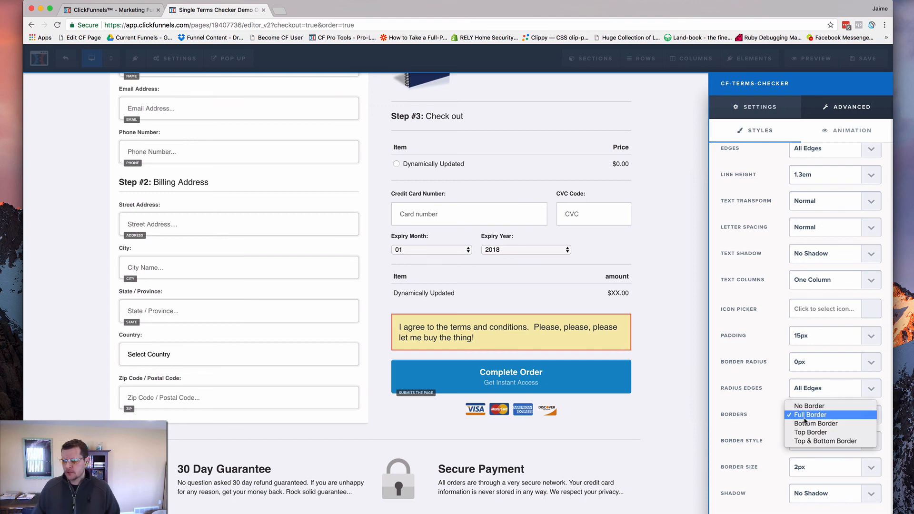
click(809, 418)
click(820, 444)
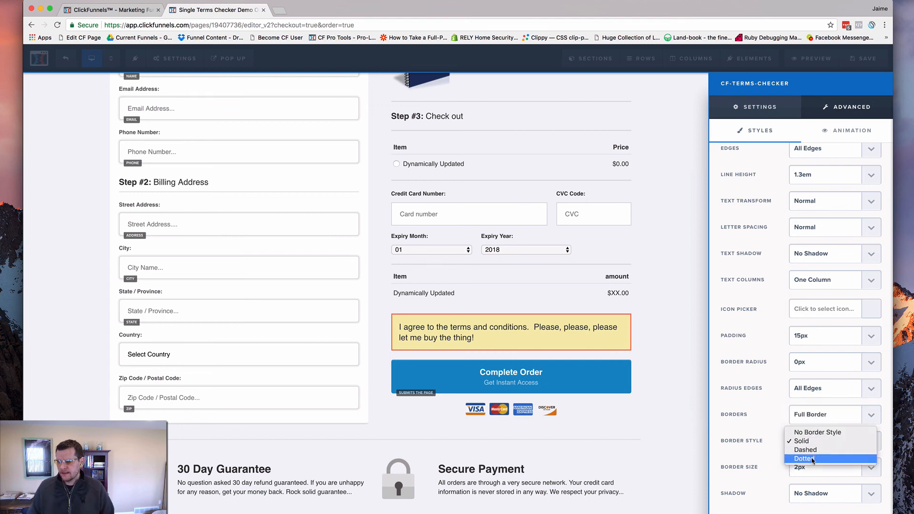
click(811, 458)
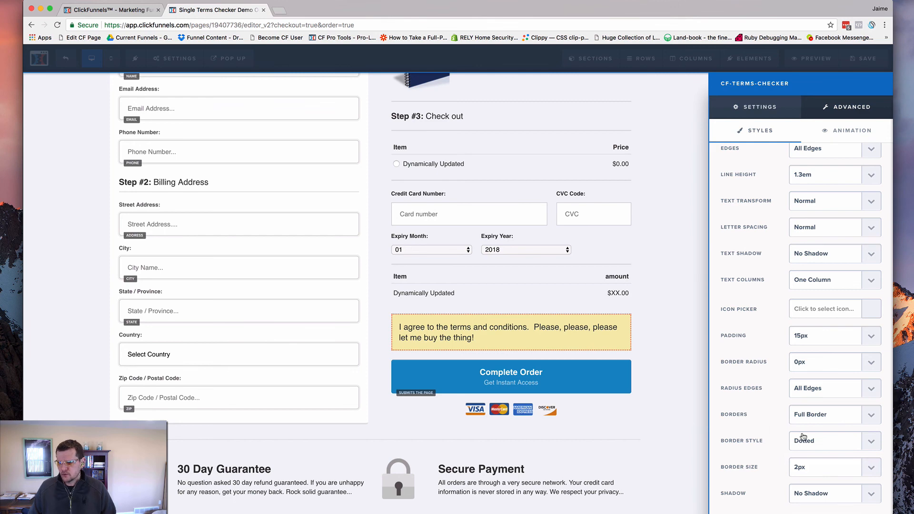
click(810, 441)
click(786, 434)
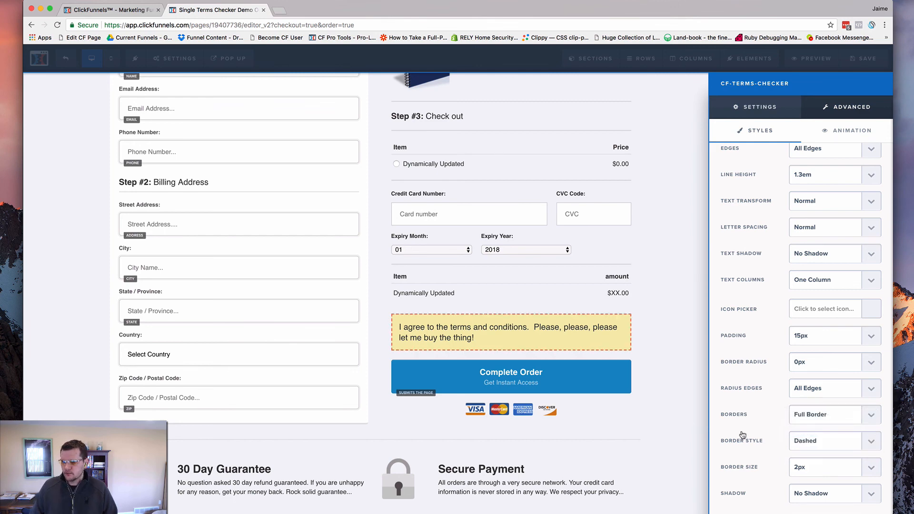
Try a 5px border size on the terms element and settle on 3px
click(809, 468)
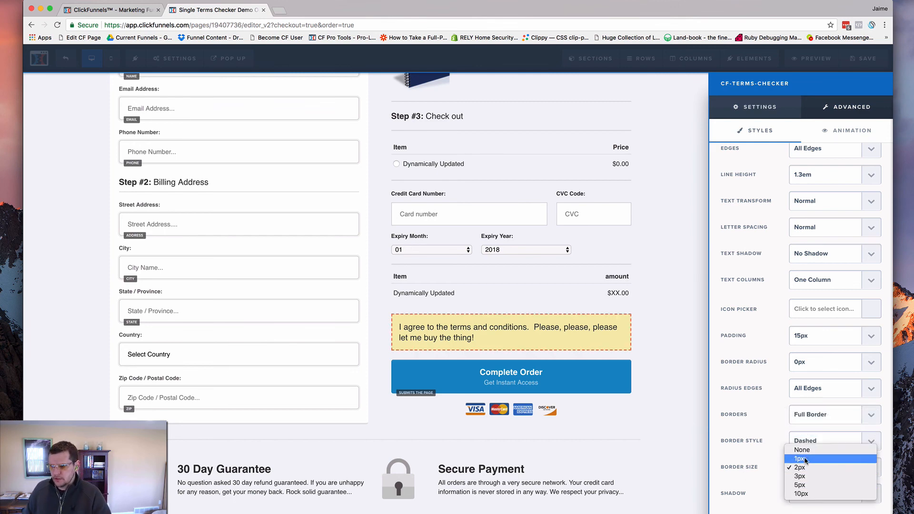
click(751, 478)
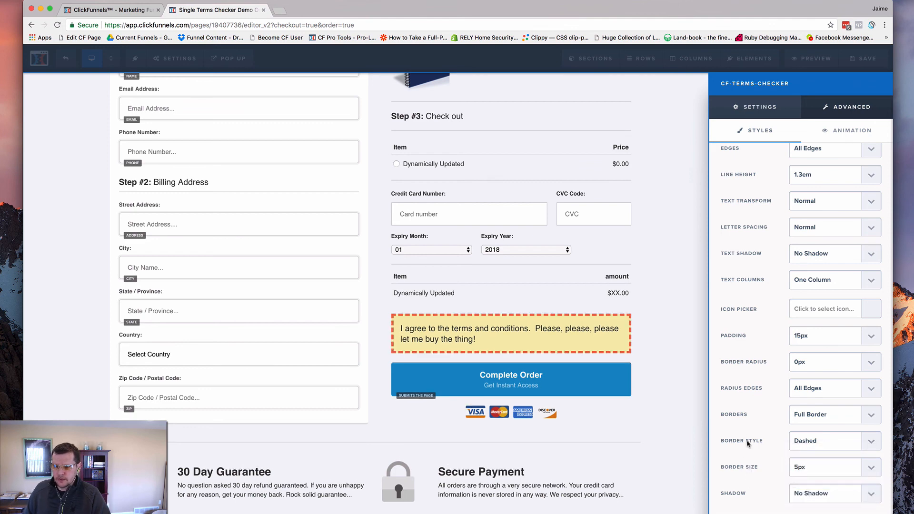
click(808, 468)
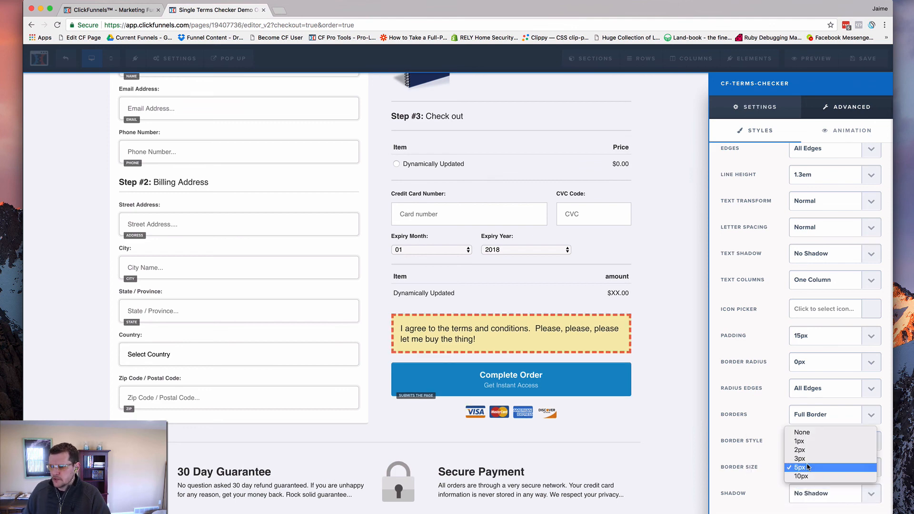
click(801, 458)
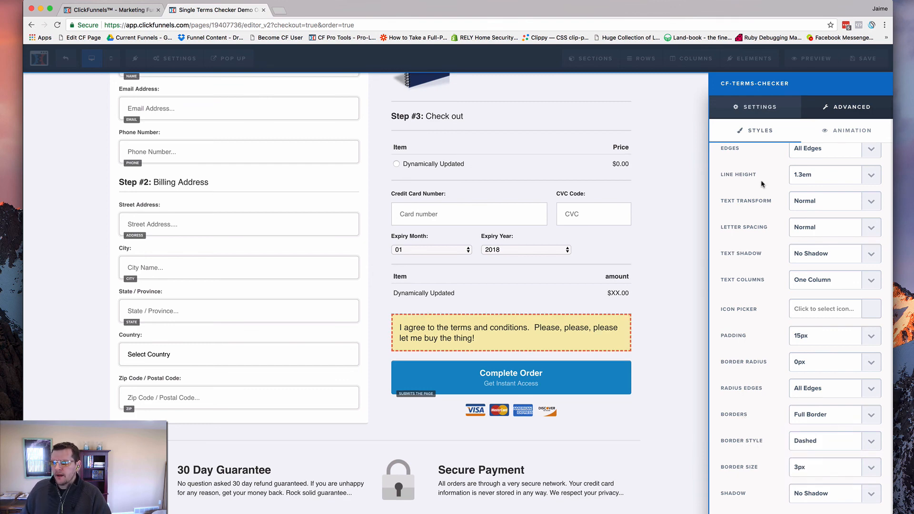
Change the terms element's border colour to the recently used green #06ae78
click(759, 116)
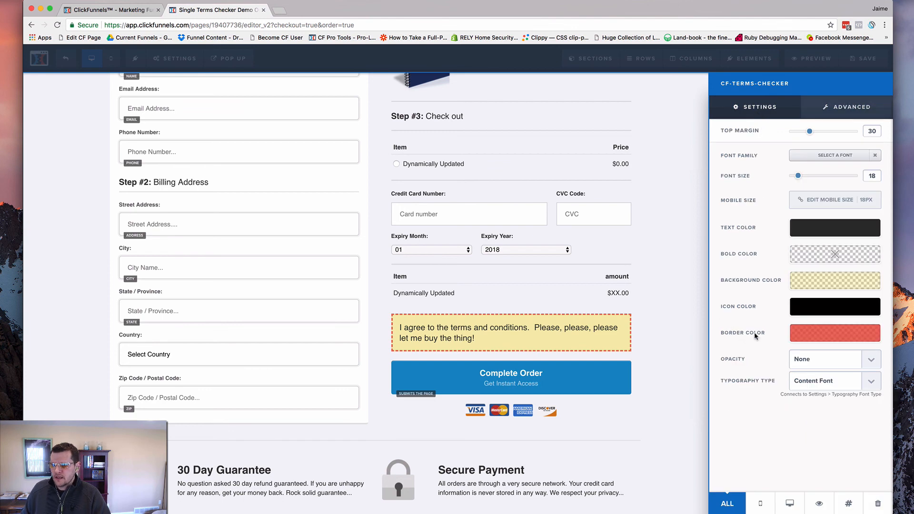
click(817, 336)
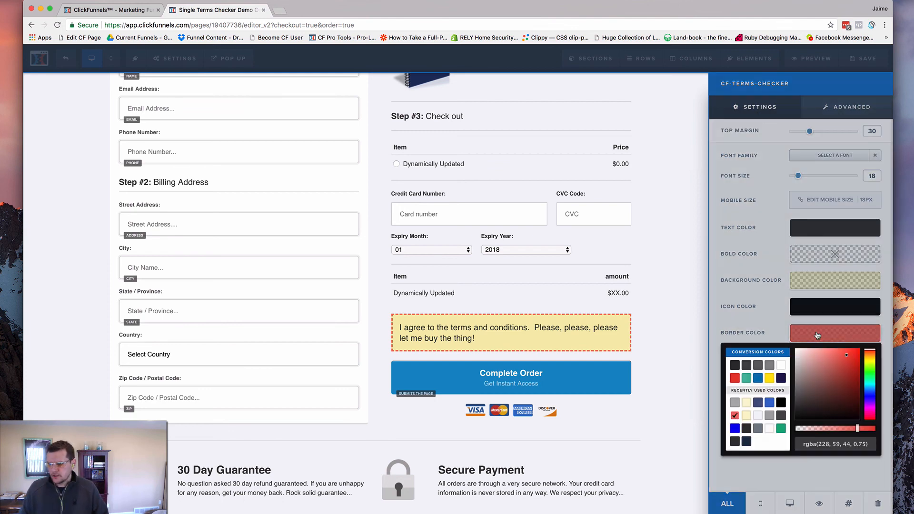
click(781, 429)
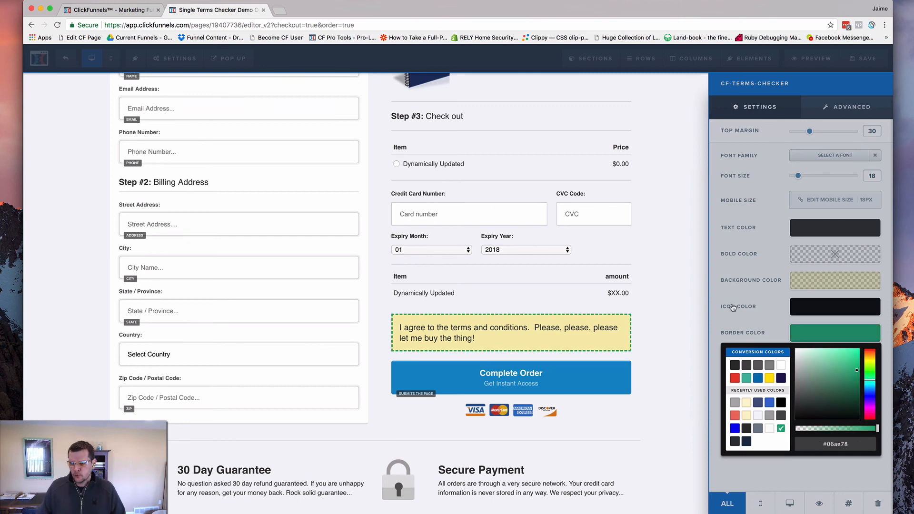
Try the light yellow rgba(255, 227, 0, 0.25) as the terms element's background colour, and change it to blue #366ccc
click(815, 281)
click(817, 281)
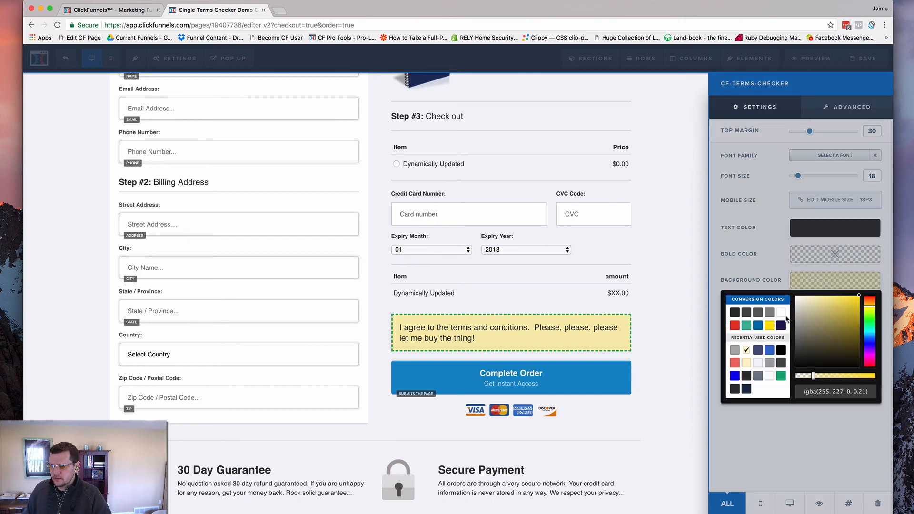
click(746, 364)
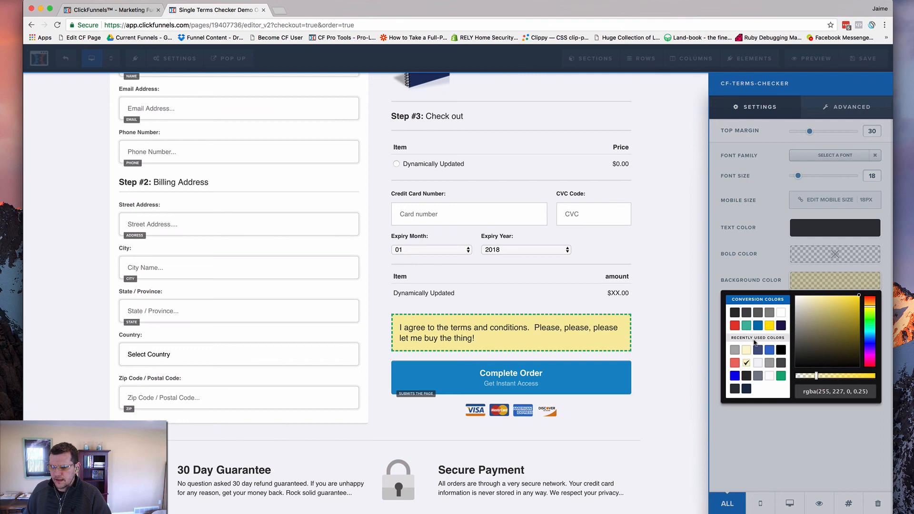
click(770, 351)
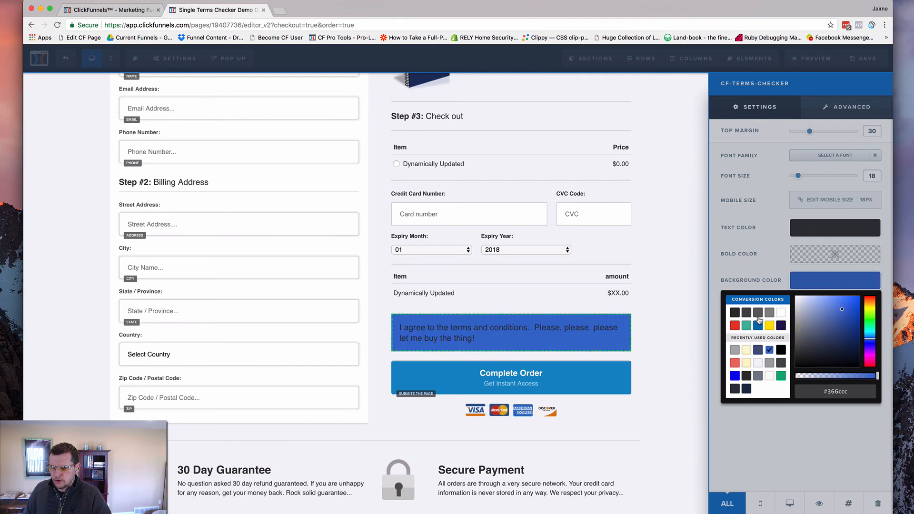
Try translucent blue and dark grey backgrounds on the terms element and settle on the recently used light yellow rgba(255, 227, 0, 0.21)
click(814, 377)
drag(815, 379, 811, 380)
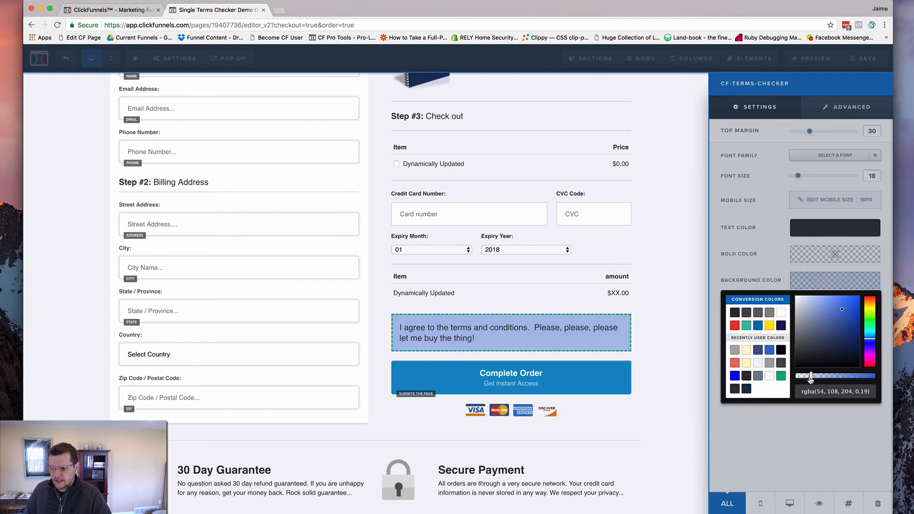
click(735, 351)
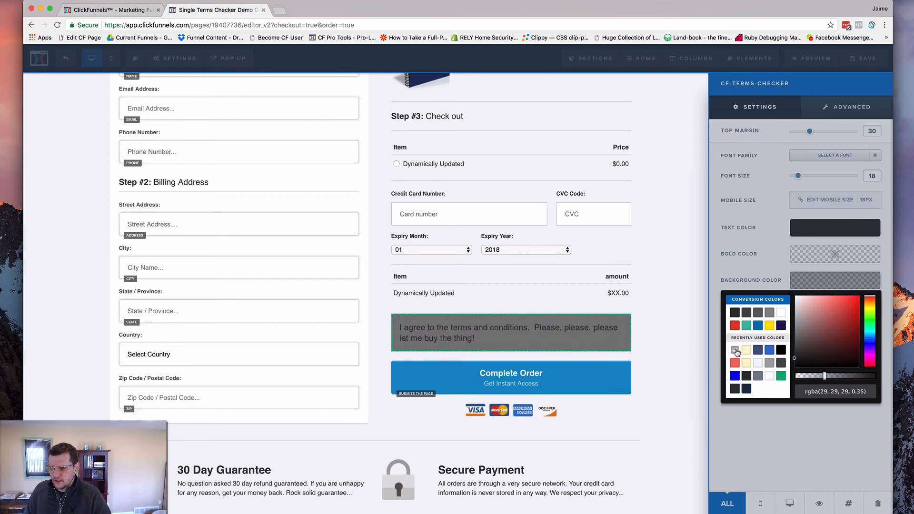
drag(825, 379, 805, 379)
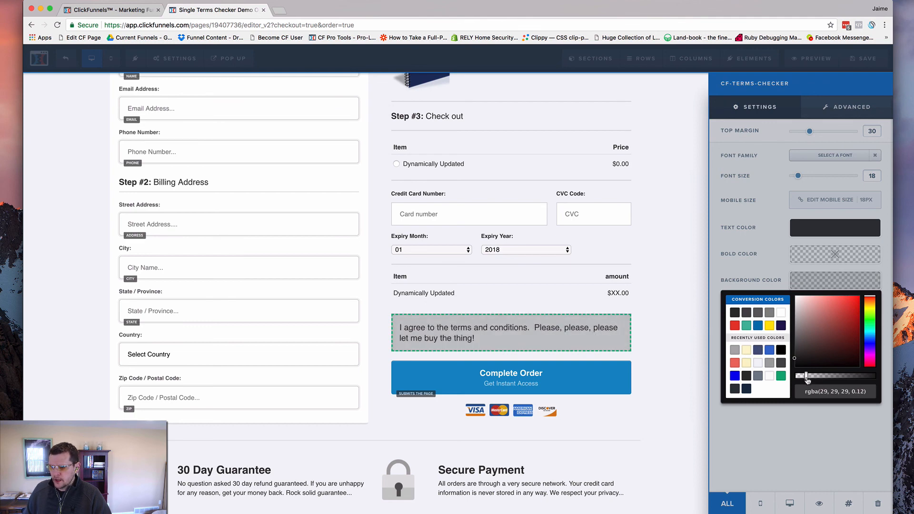
drag(808, 378, 786, 379)
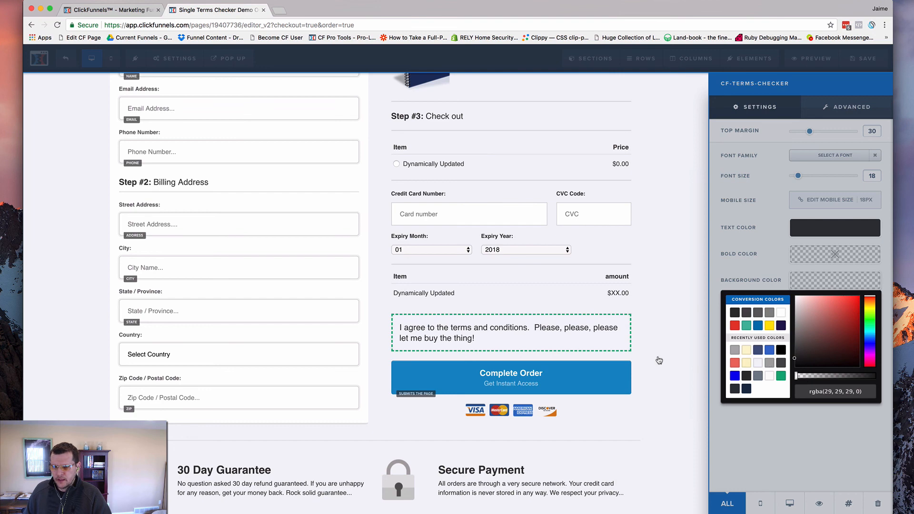
click(746, 350)
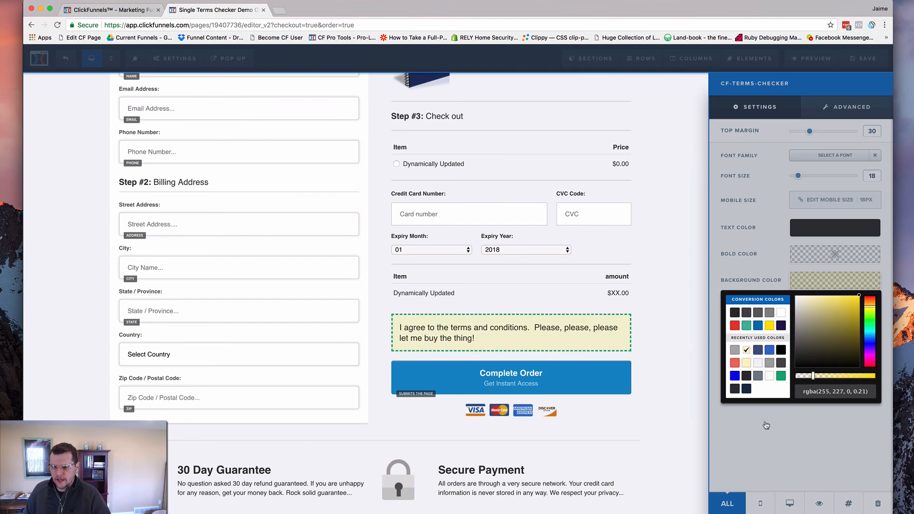
click(688, 354)
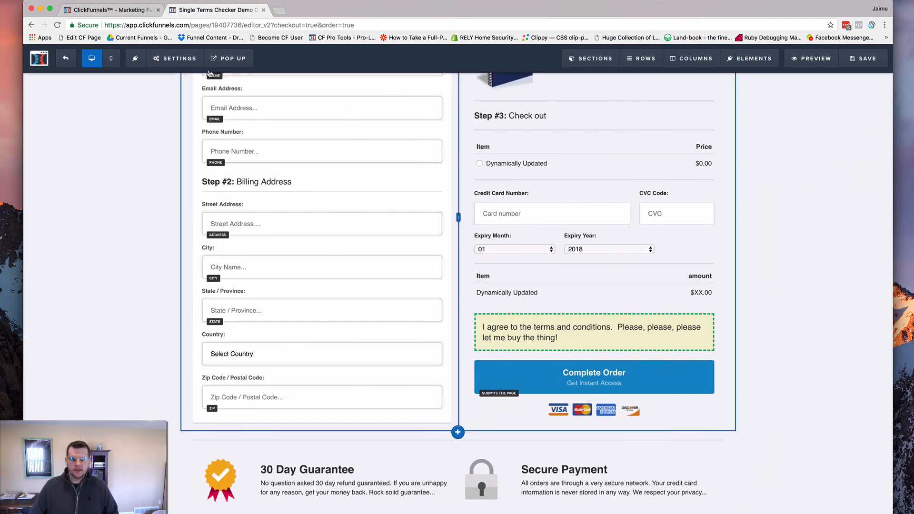
Replace all of the order page's footer tracking code with the copied terms checker script
click(168, 66)
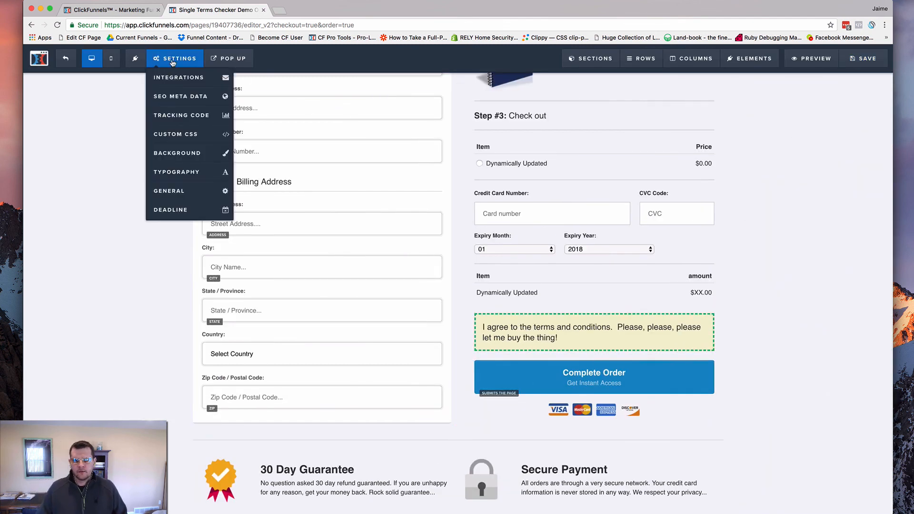
click(196, 116)
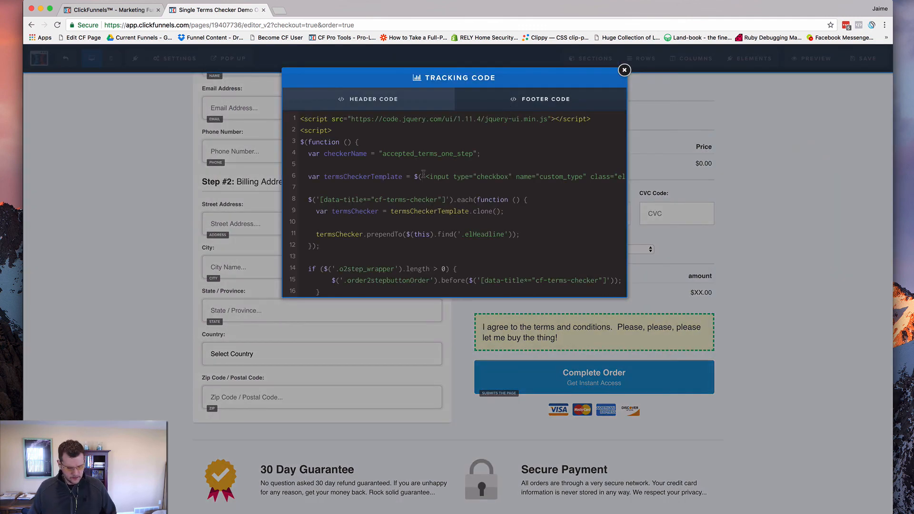
key(super+a)
key(BackSpace)
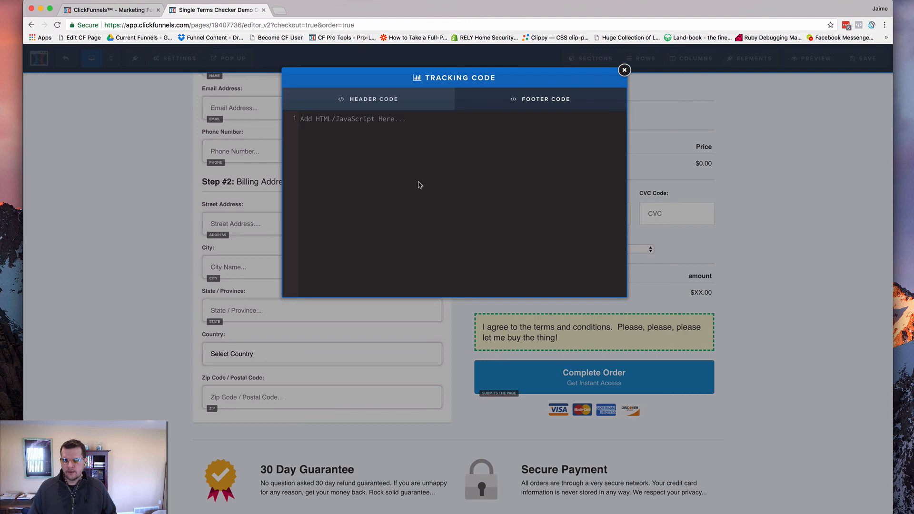
key(super+v)
scroll(428, 169, up, 10)
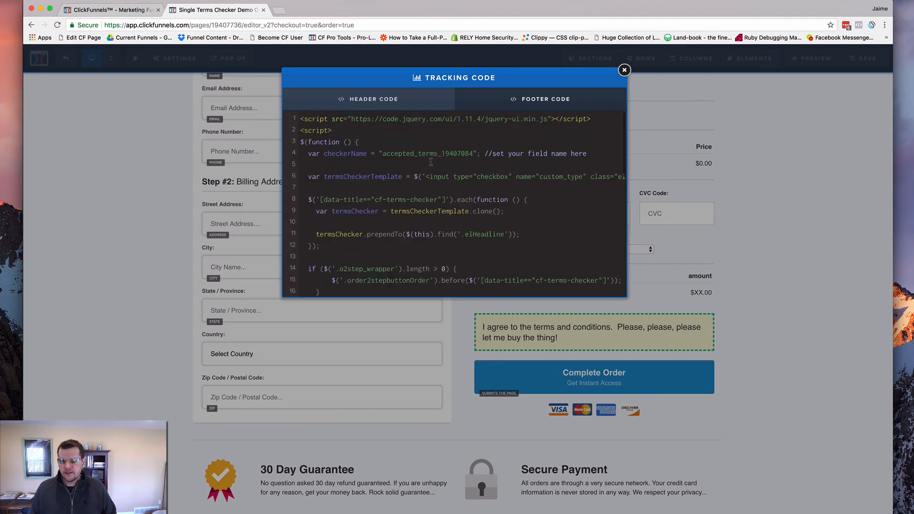
Set the script's checkerName to "accepted_terms_19407736" using the page ID from the page's URL, and save the page
double_click(224, 25)
key(super+c)
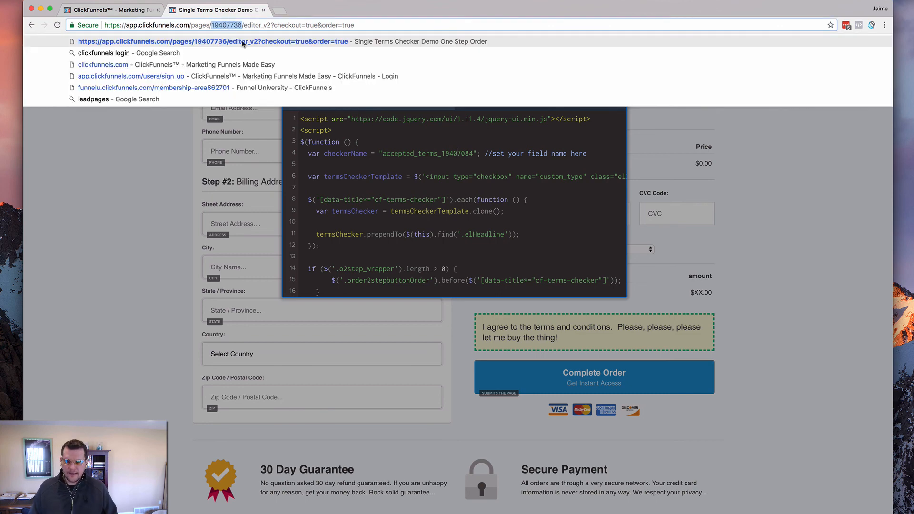
click(469, 169)
drag(441, 152, 473, 151)
key(super+v)
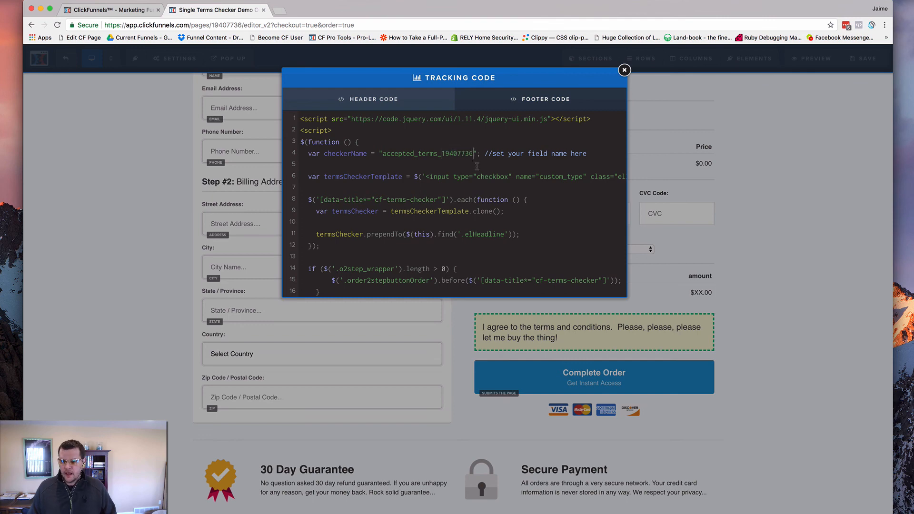
click(764, 173)
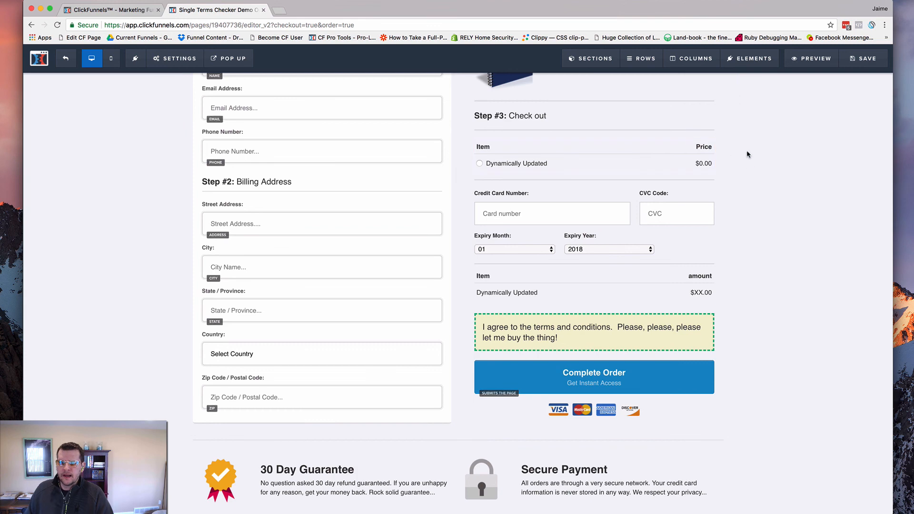
click(861, 54)
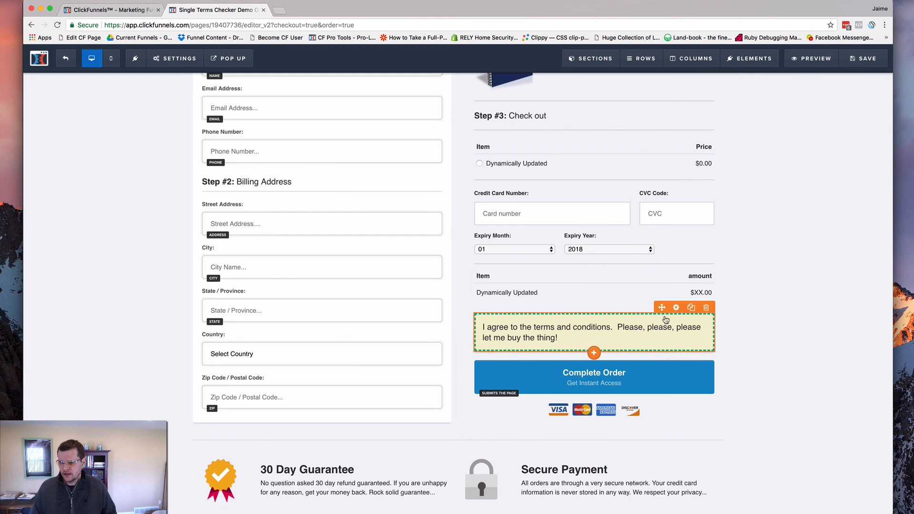
Check the title in the terms element's CSS info
click(676, 308)
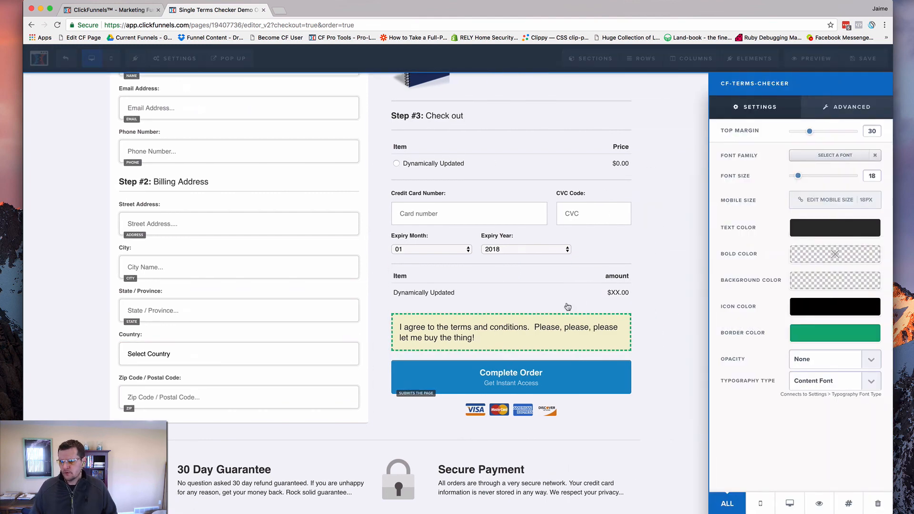
click(848, 503)
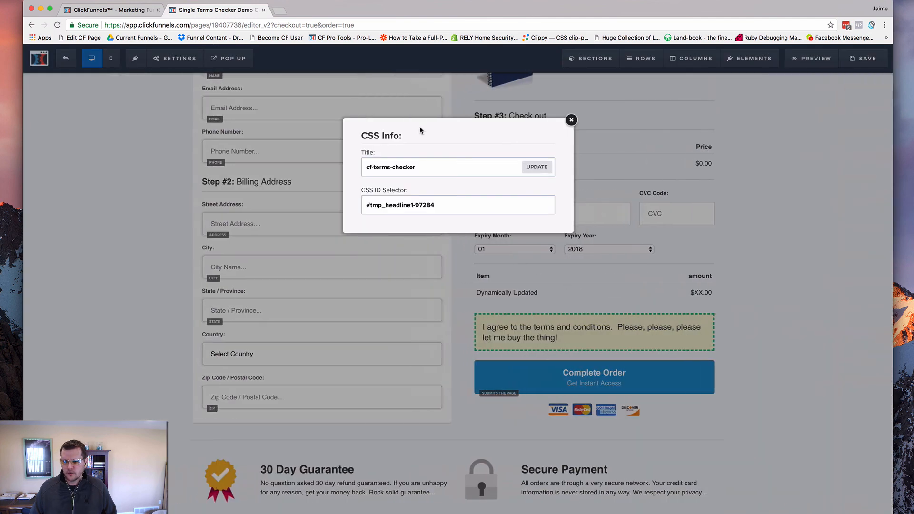
double_click(398, 168)
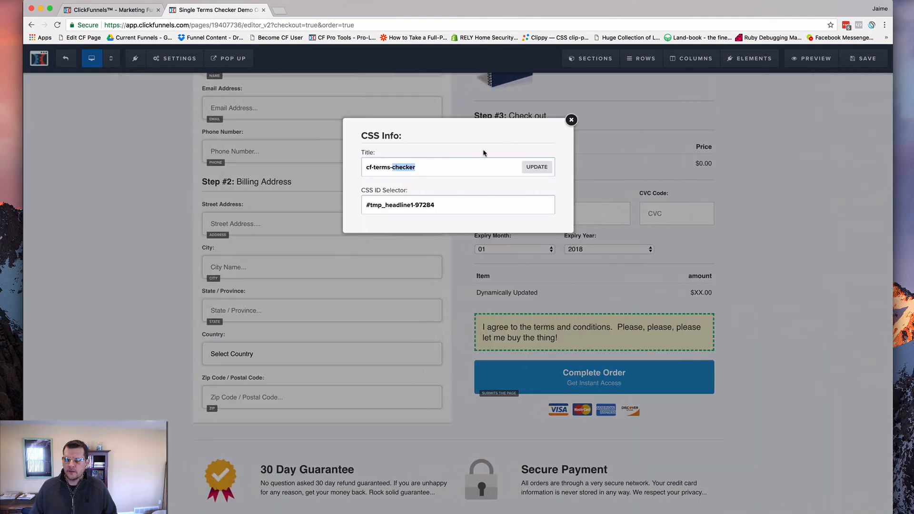
click(571, 120)
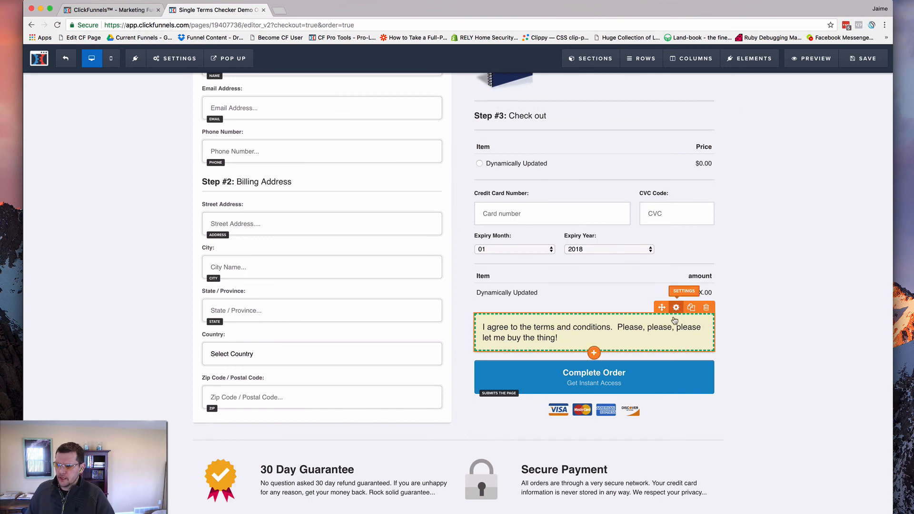
click(662, 335)
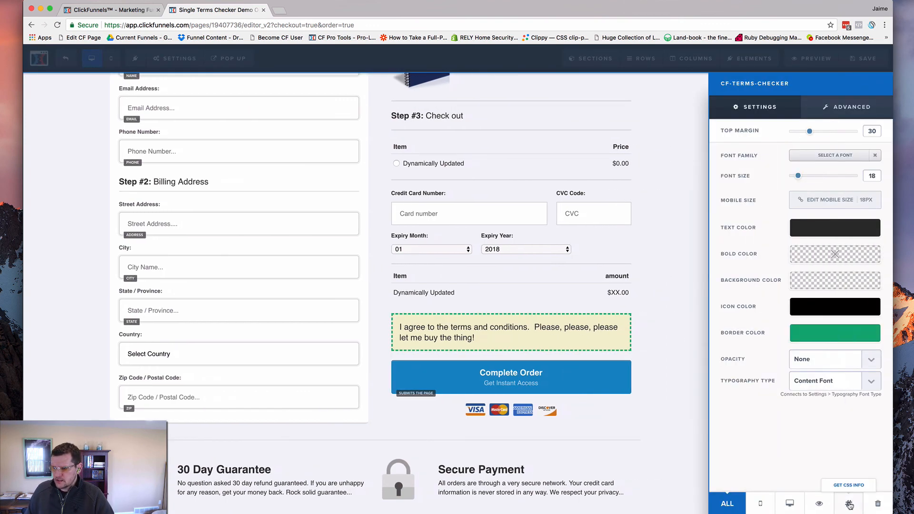
click(850, 506)
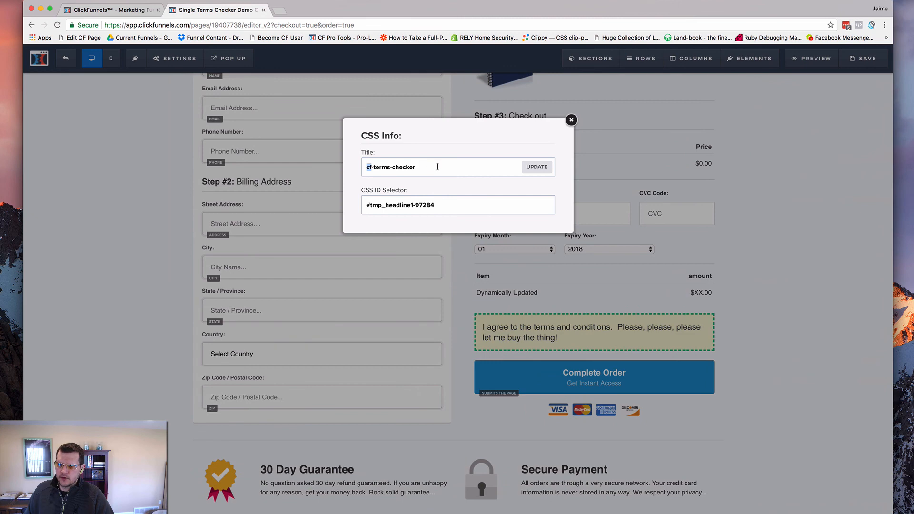
click(569, 121)
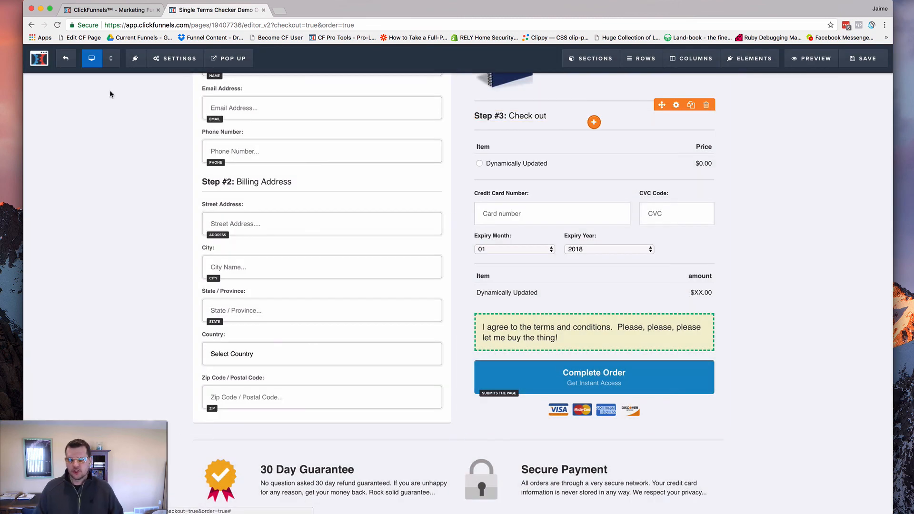
Save the one-step order page and exit the page editor to the Order Form step's overview
click(62, 83)
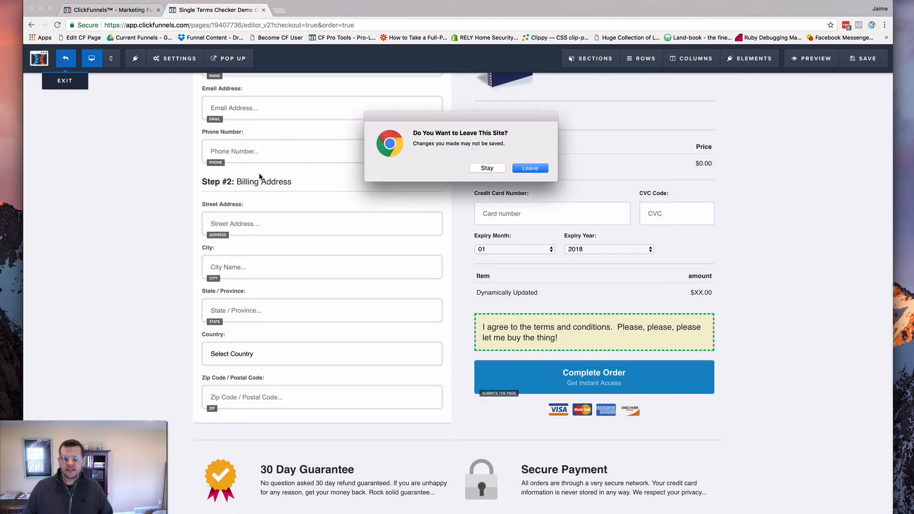
click(502, 170)
click(863, 58)
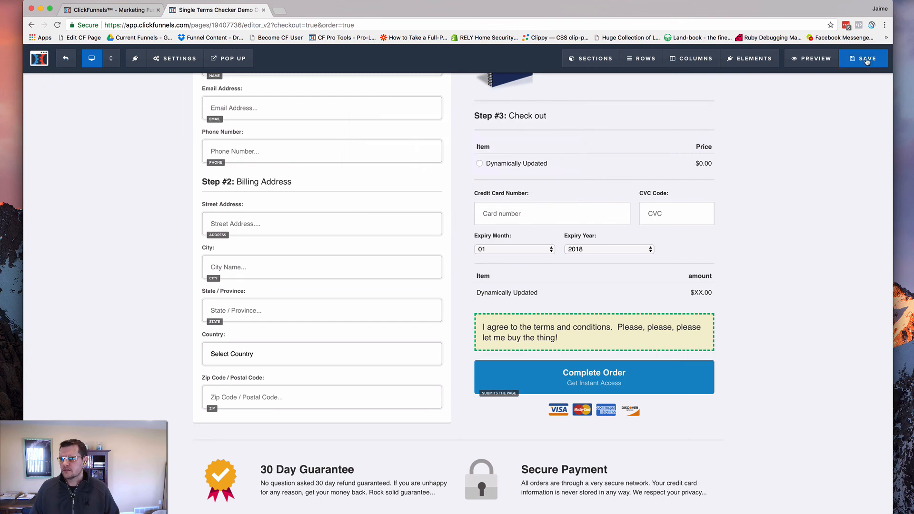
click(66, 60)
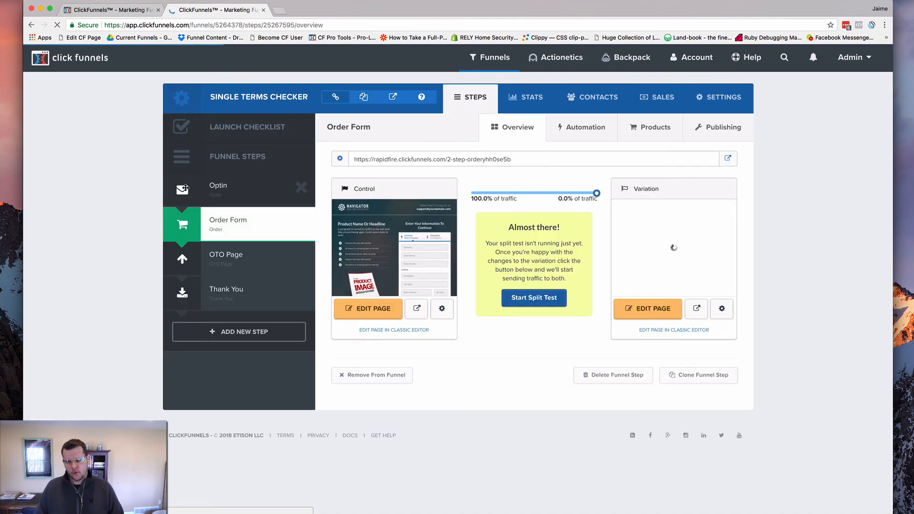
Open the Order Form's control page for editing and look over its two-step order form
click(371, 310)
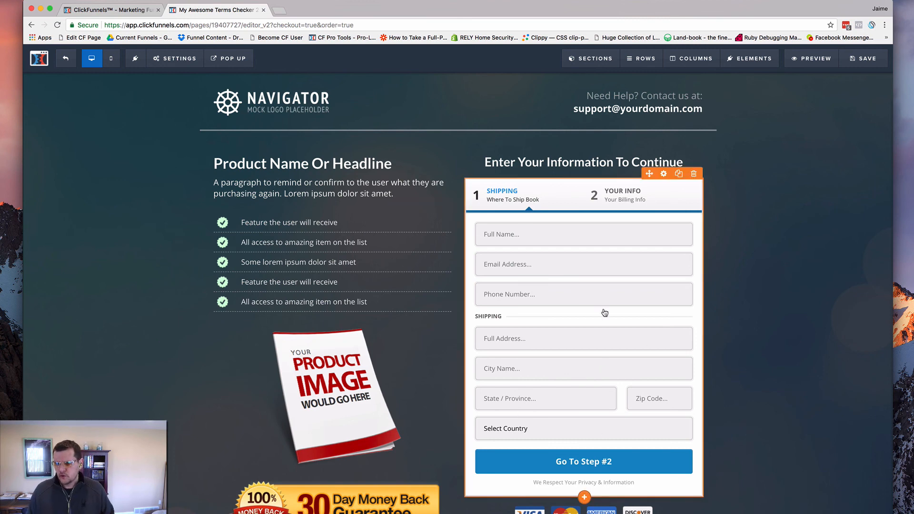
scroll(556, 303, down, 1)
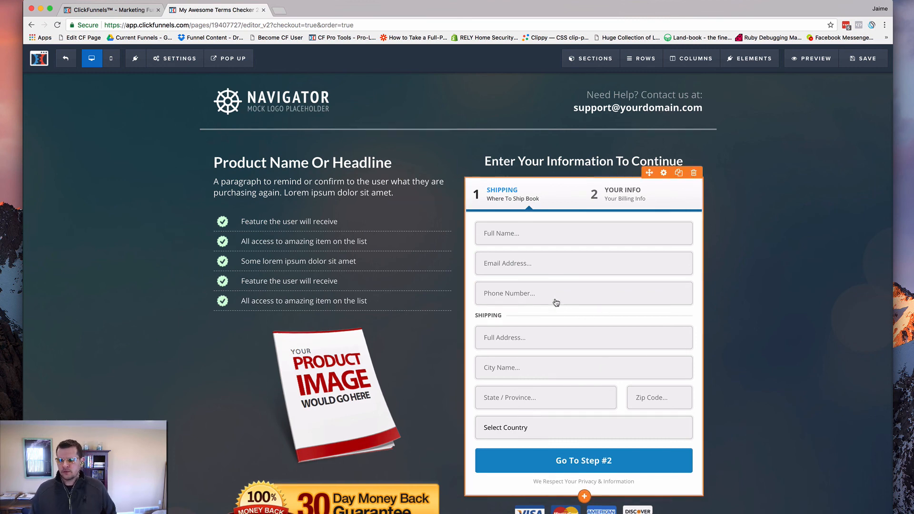
scroll(556, 303, down, 5)
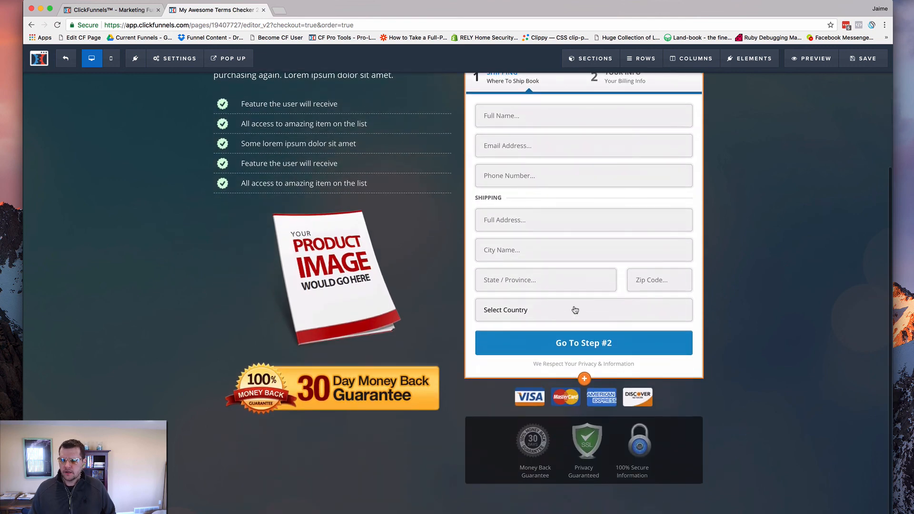
scroll(469, 459, up, 1)
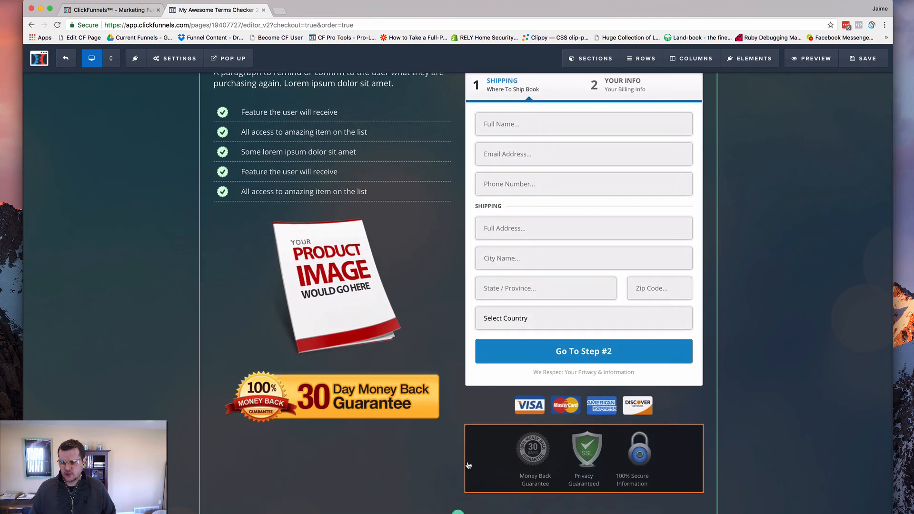
scroll(607, 287, up, 2)
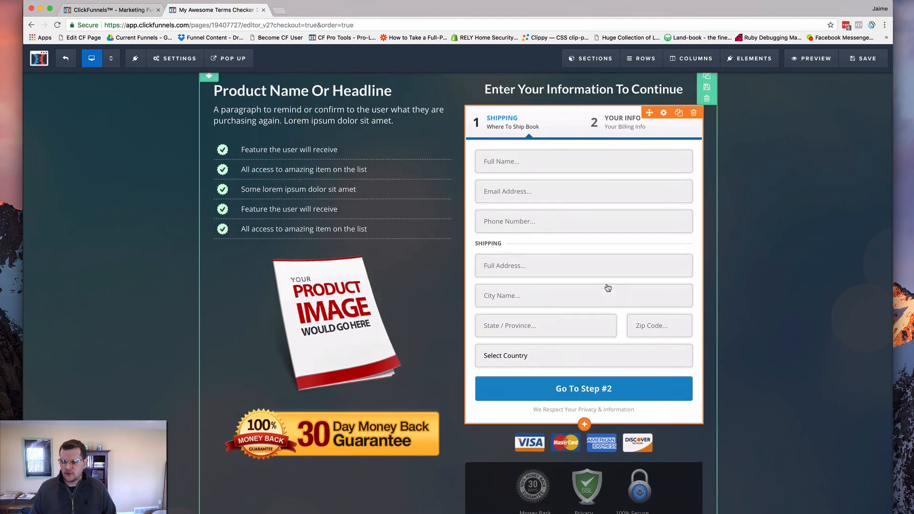
scroll(606, 287, down, 2)
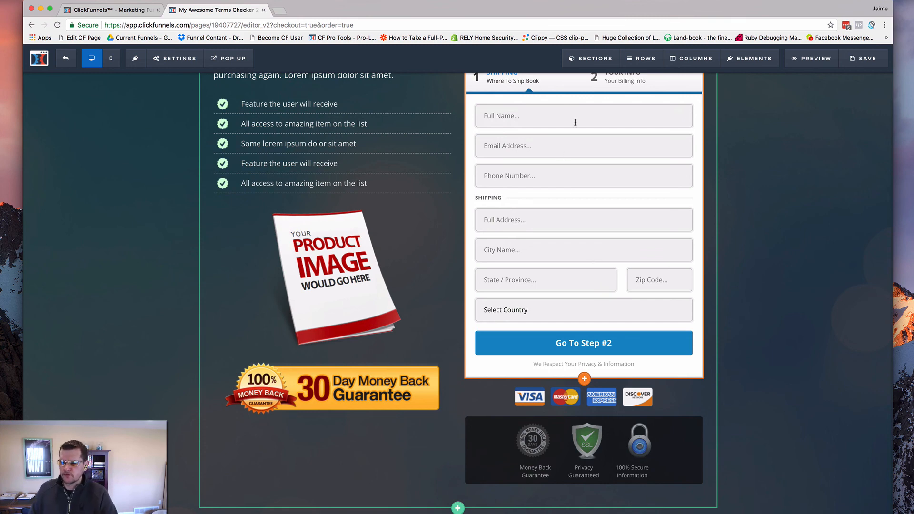
Make the hidden CF Pro Tools Magic section visible on the two-step order page
mouse_move(589, 65)
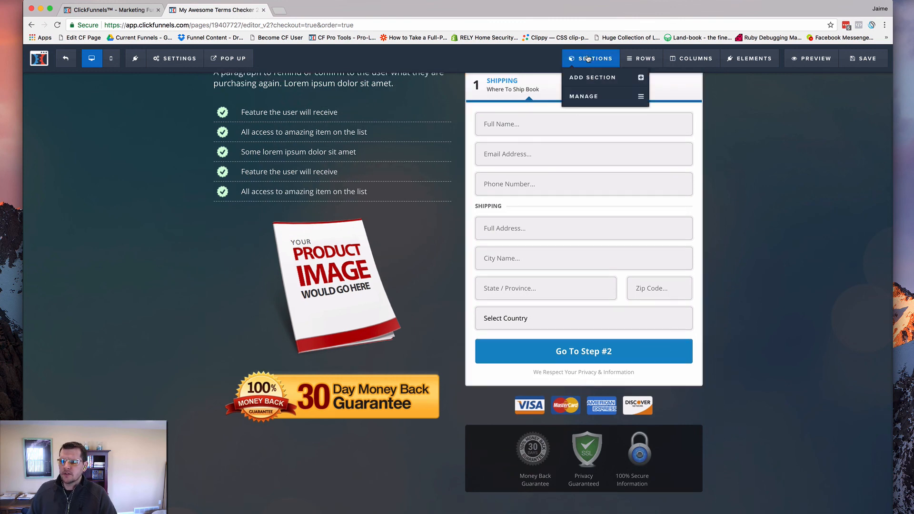
click(590, 97)
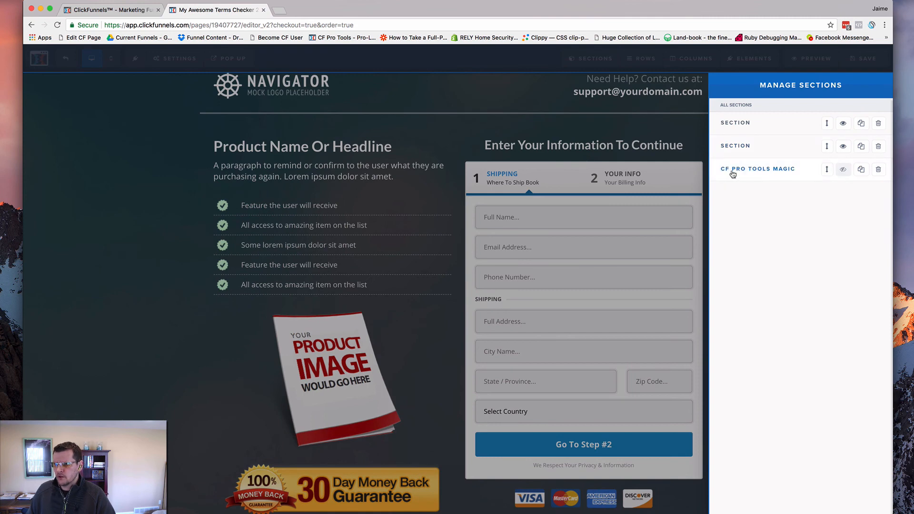
click(842, 171)
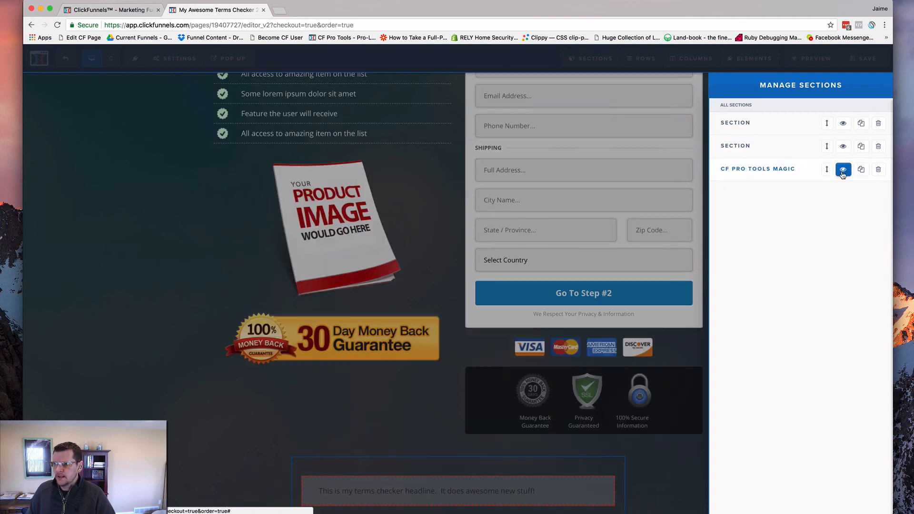
click(647, 453)
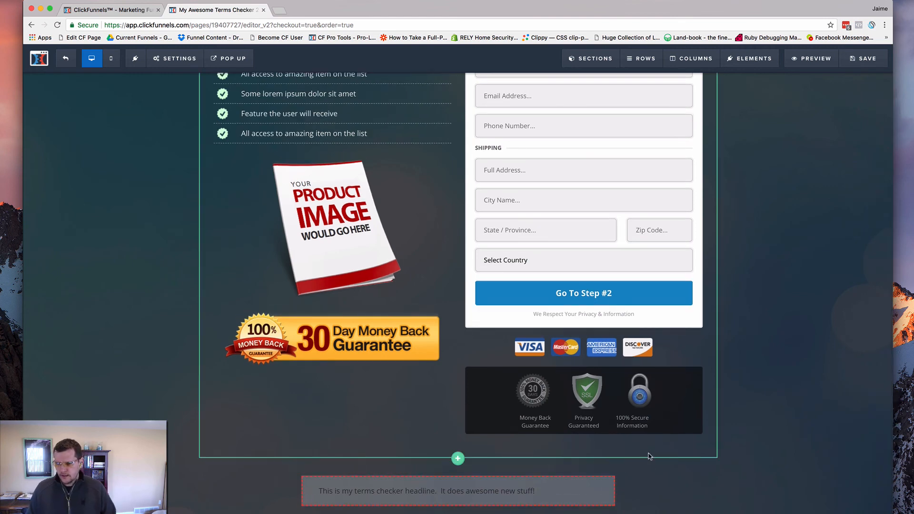
mouse_move(618, 473)
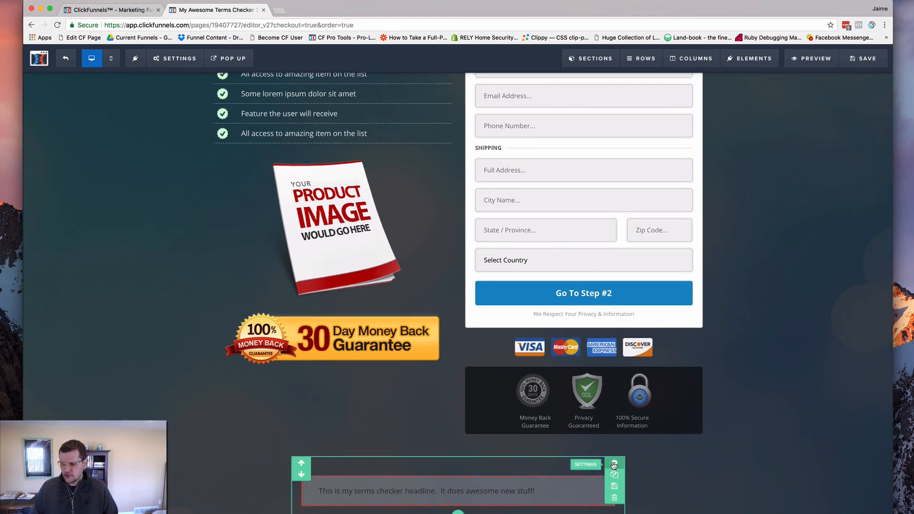
Check the Small section width in the CF Pro Tools Magic section's settings
click(613, 465)
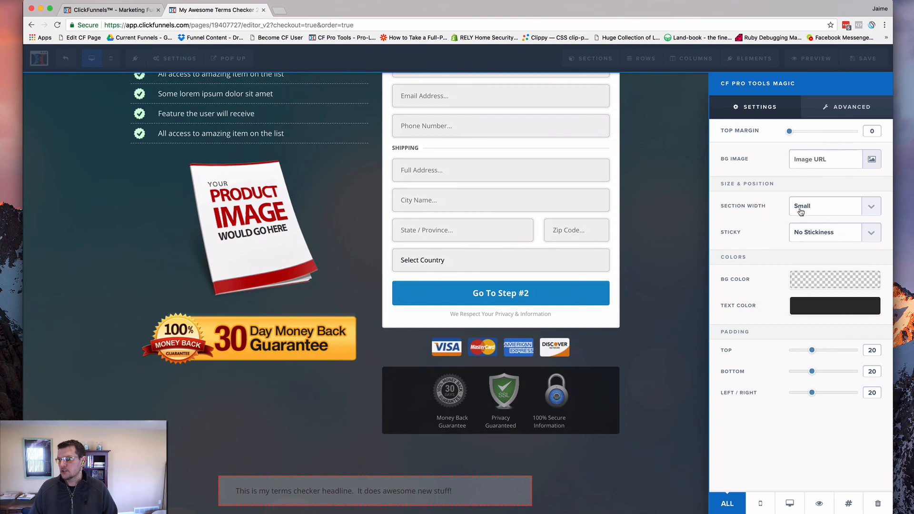
click(801, 212)
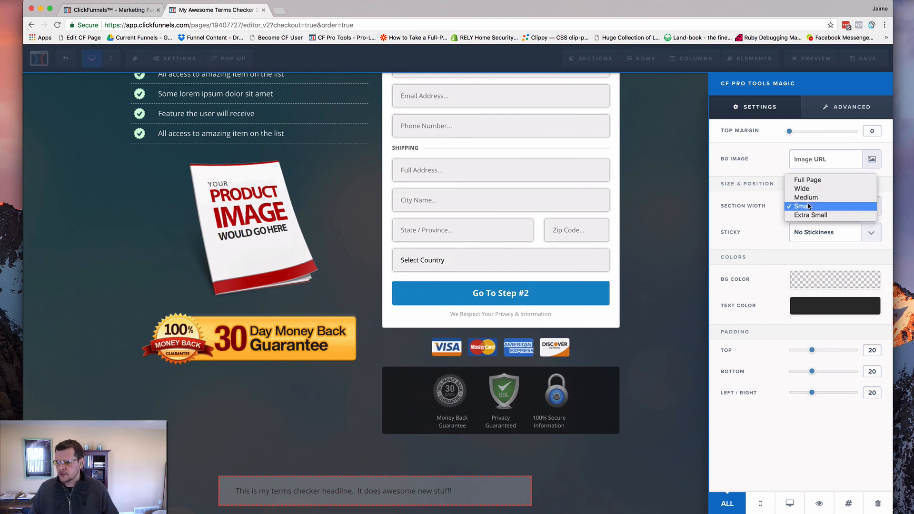
click(809, 209)
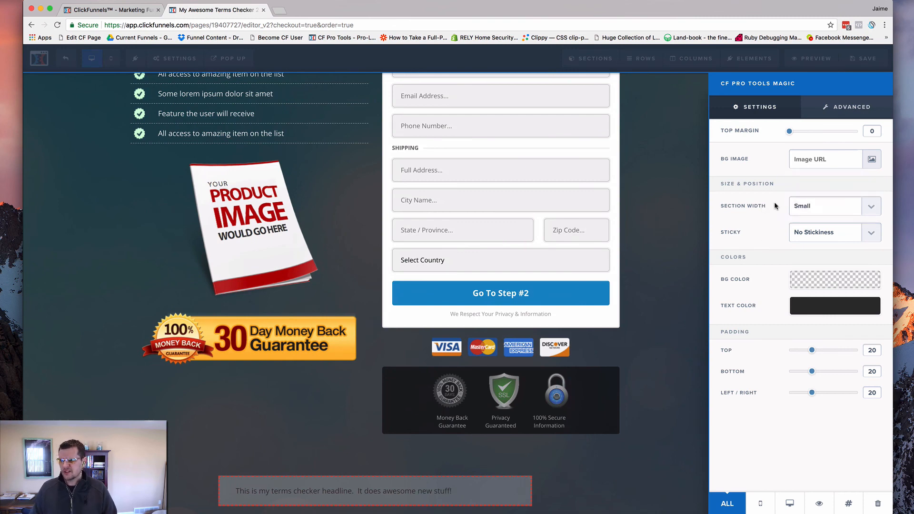
click(665, 445)
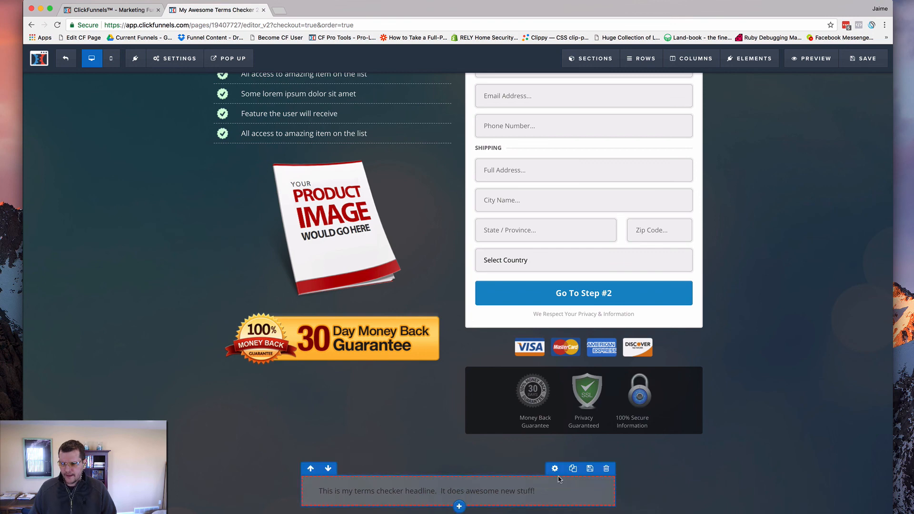
Review the border styling and background color of the cf-terms-checker row
click(555, 478)
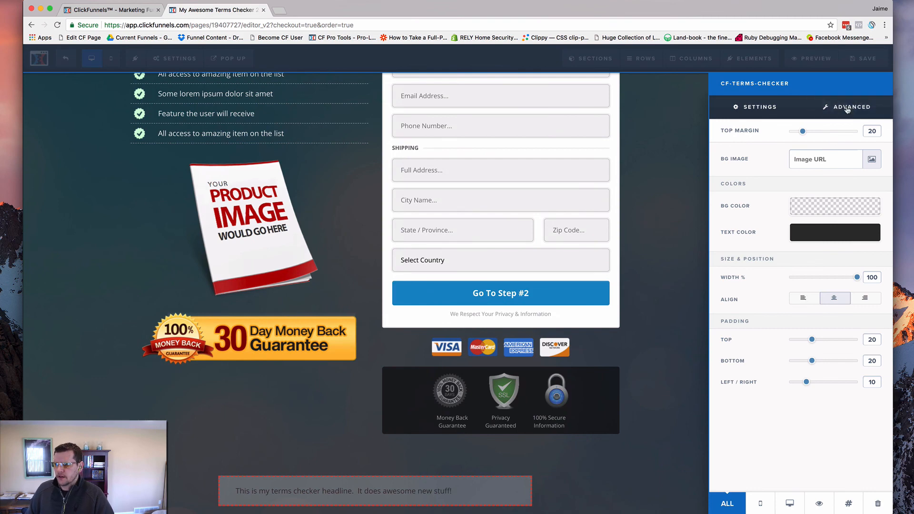
click(845, 107)
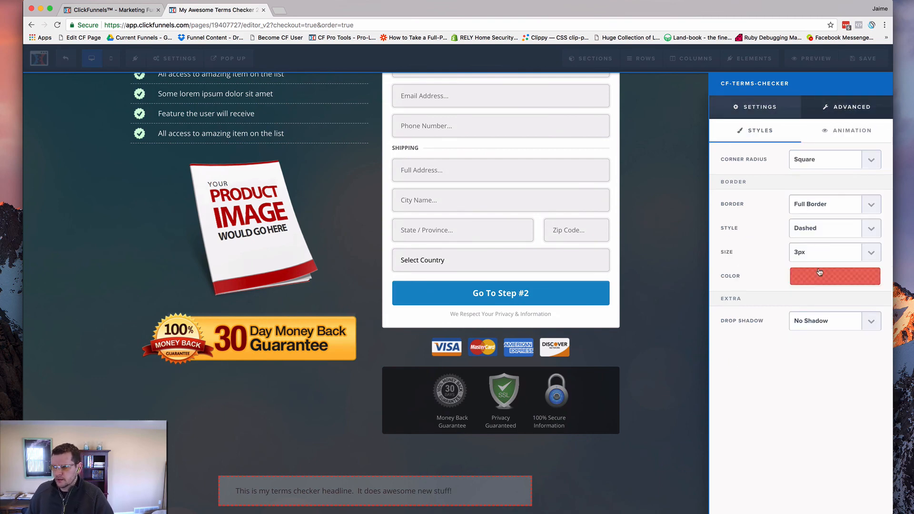
click(764, 109)
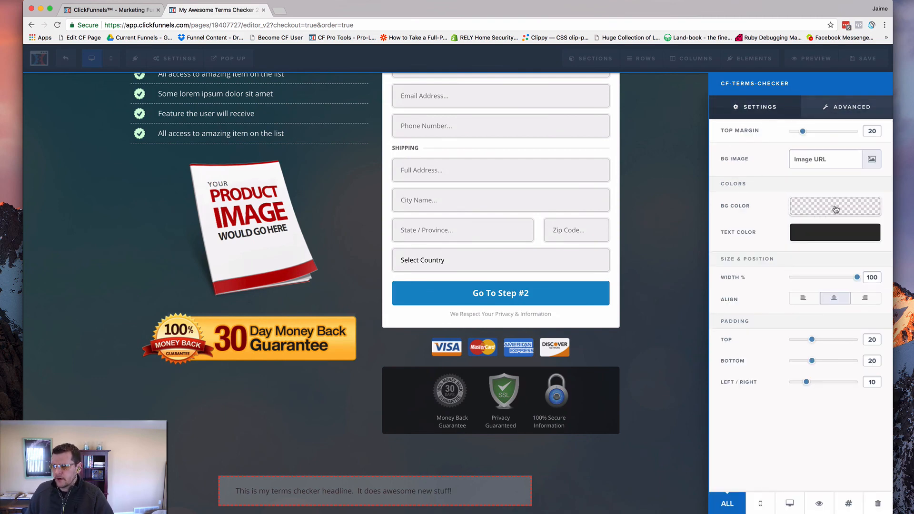
click(829, 210)
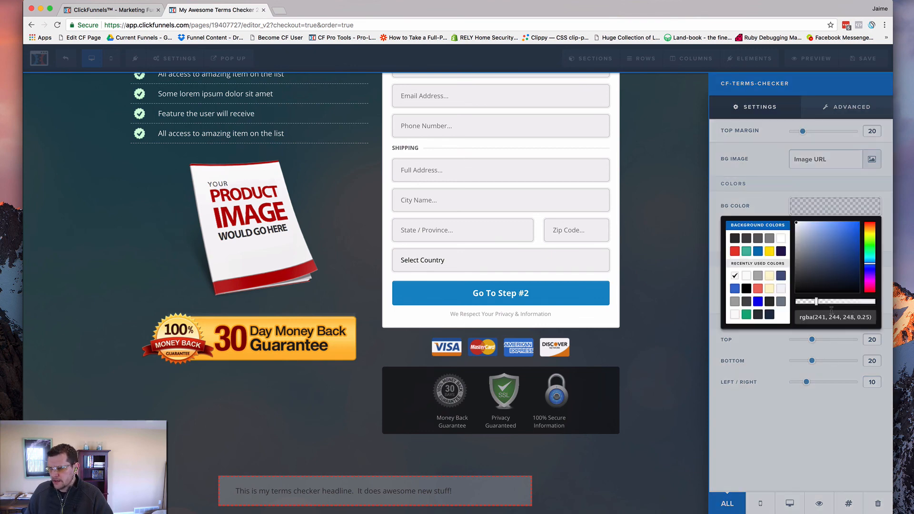
click(802, 403)
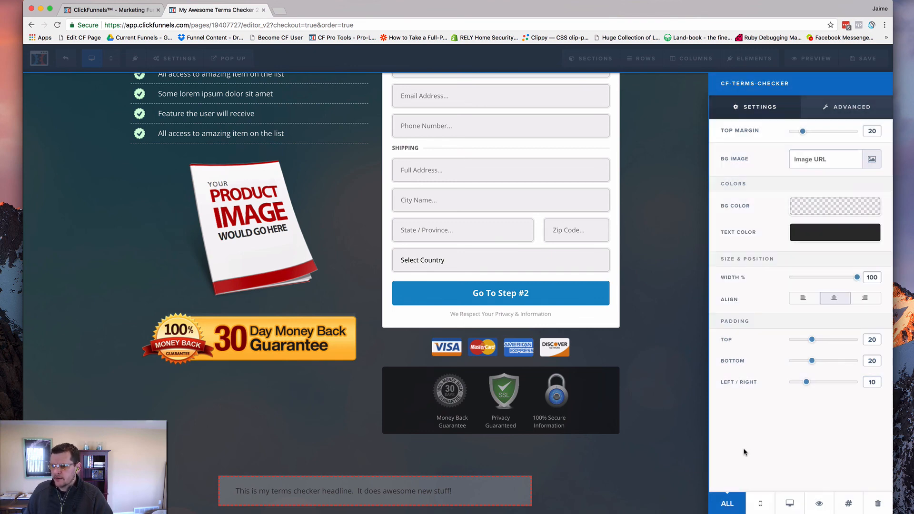
Check the title in the terms checker row's CSS info
click(848, 504)
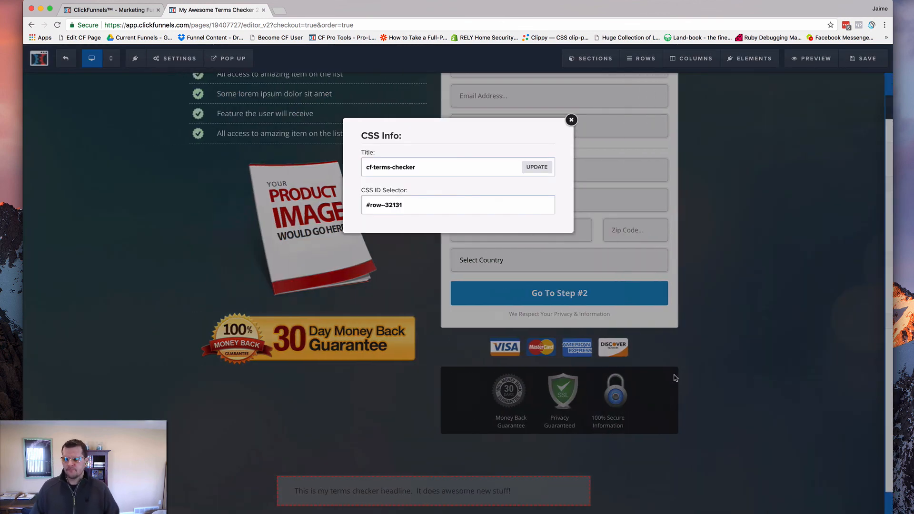
double_click(423, 170)
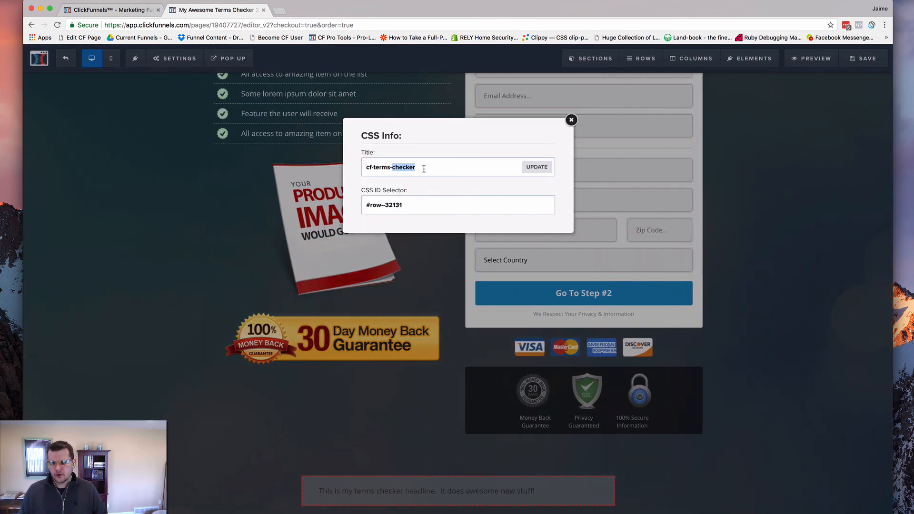
click(571, 119)
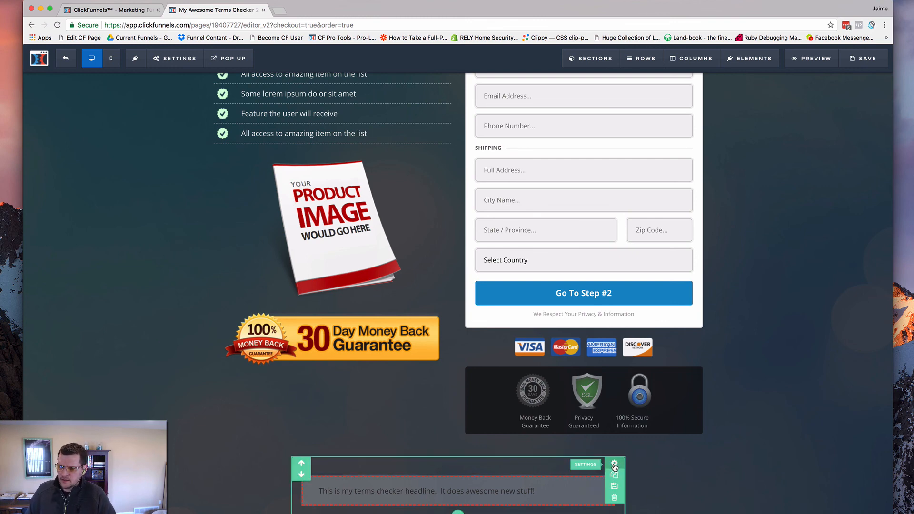
Hide the CF Pro Tools Magic section on the two-step order page and save the page
click(614, 464)
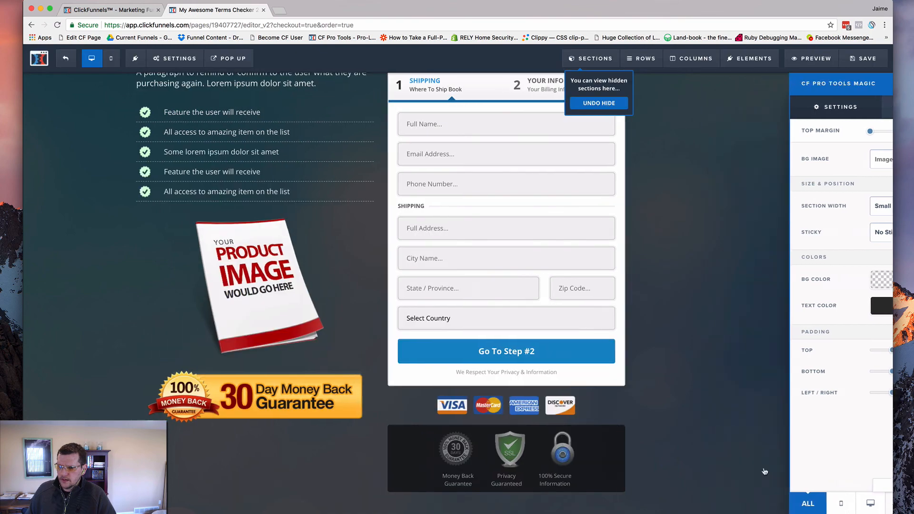
click(764, 471)
click(863, 58)
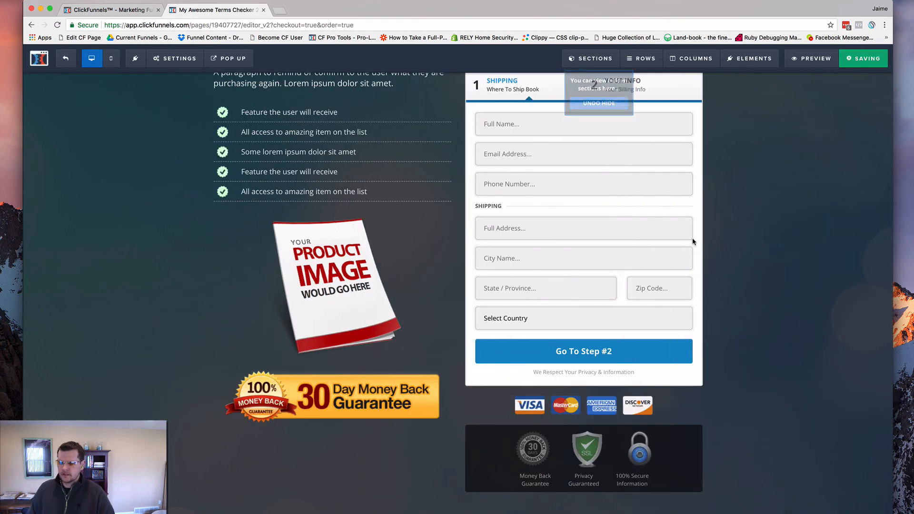
Switch to the code editor and copy the entire cf-single-terms-checker.html script
key(super+Tab)
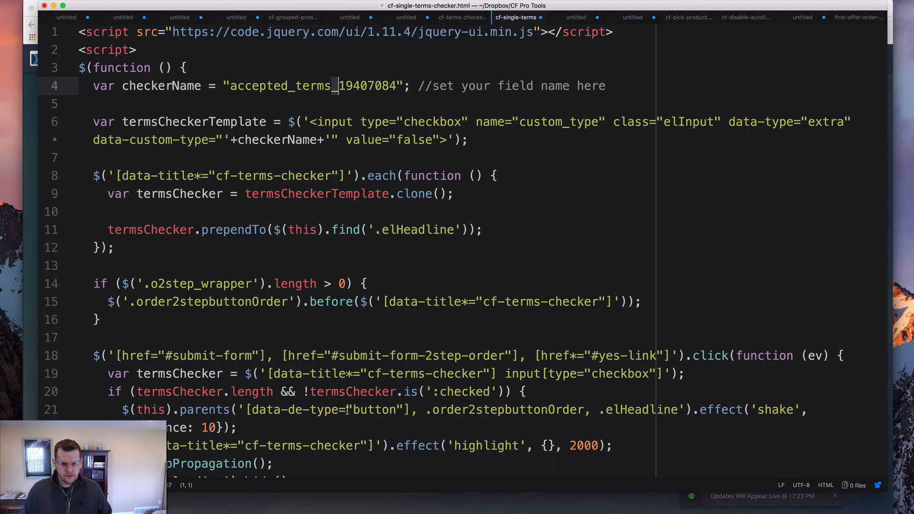
click(302, 328)
key(super+a)
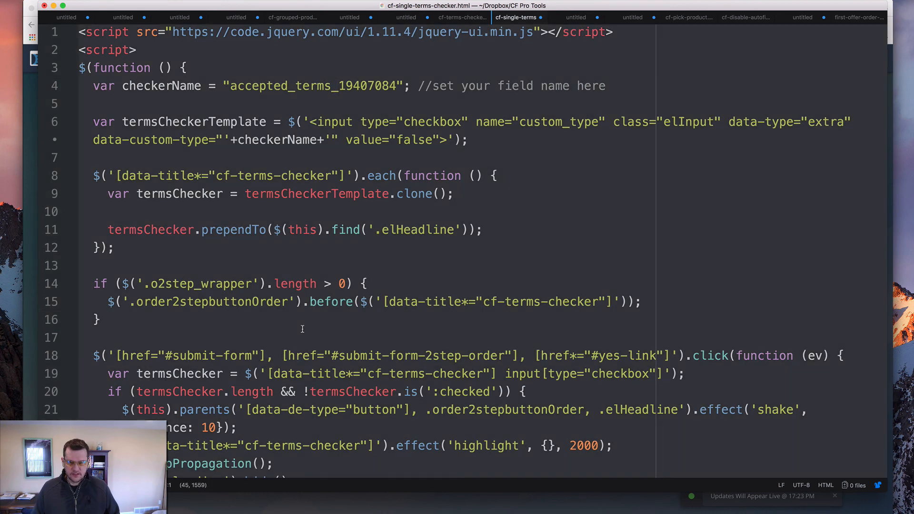
Switch back to the browser and replace the two-step order page's footer tracking code with the copied terms checker script
key(super+Tab)
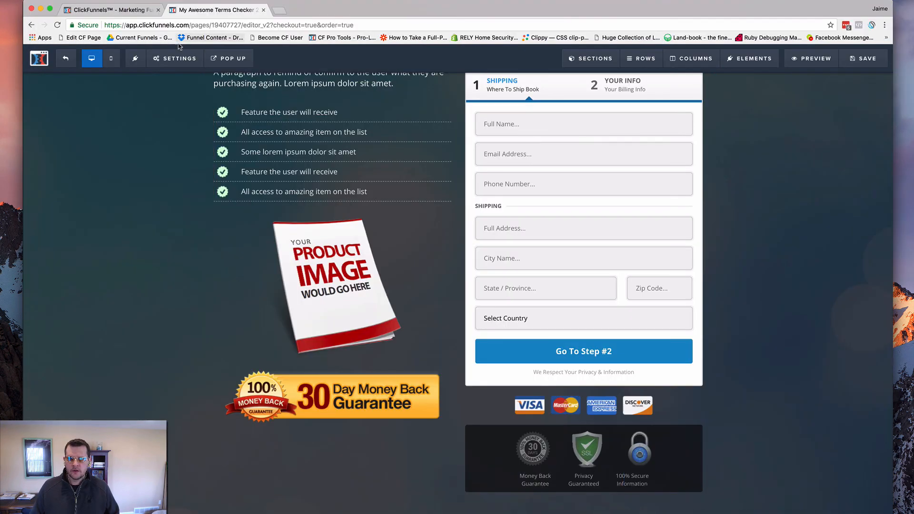
mouse_move(170, 62)
click(183, 117)
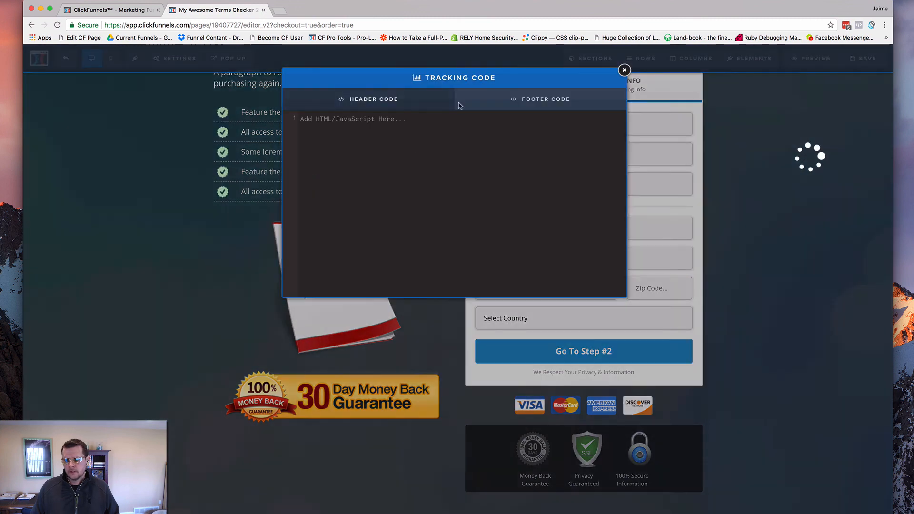
click(539, 102)
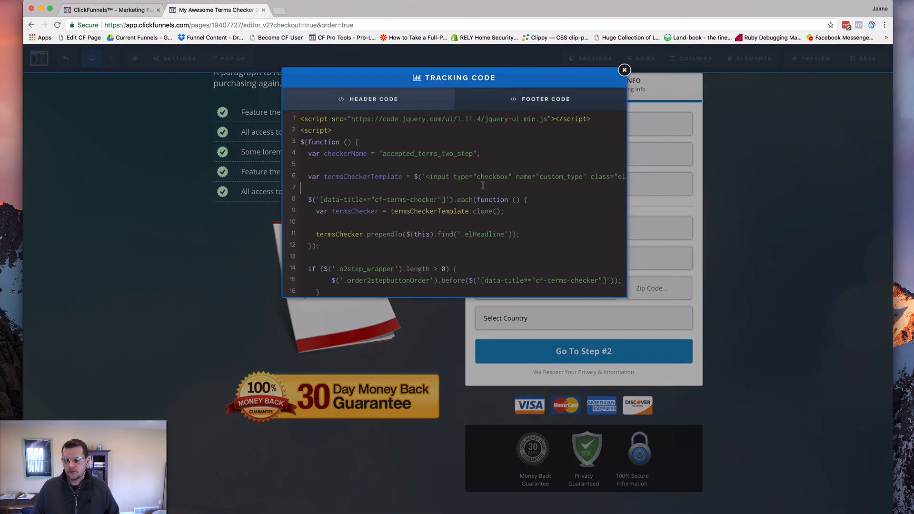
key(super+a)
key(BackSpace)
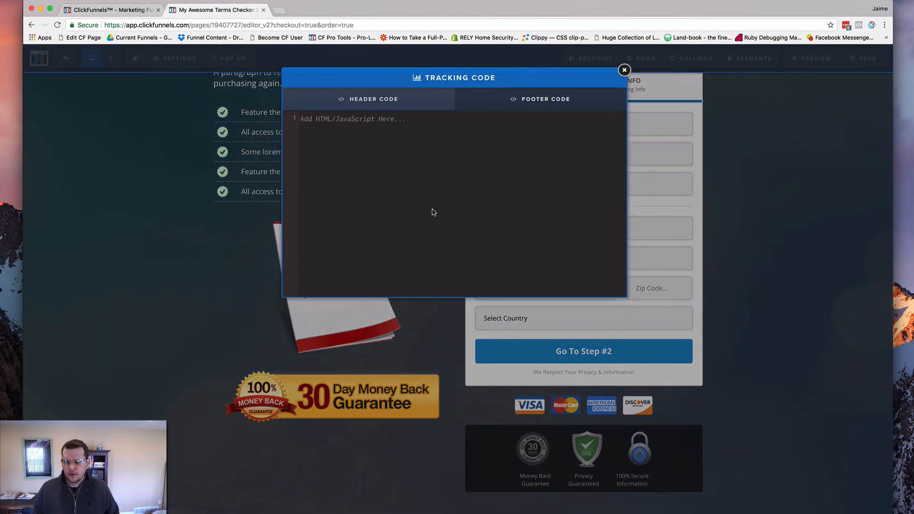
key(super+v)
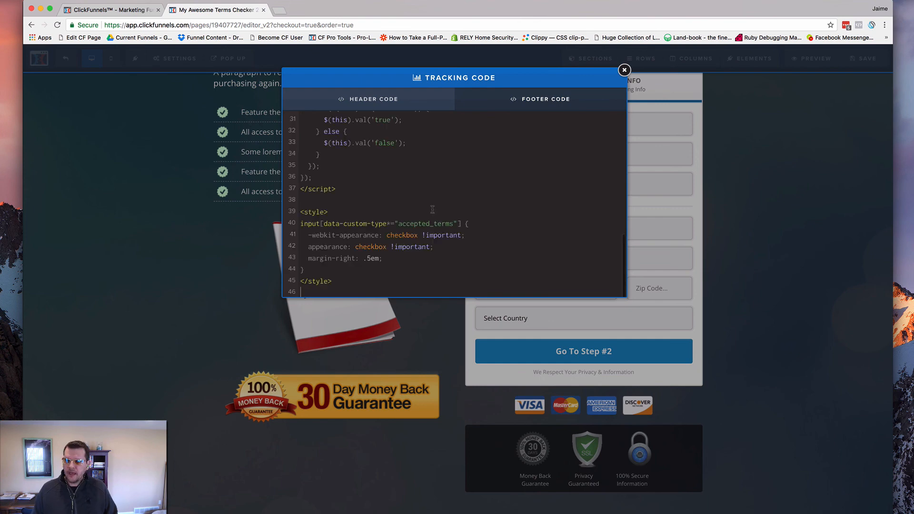
Set checkerName in the footer code to accepted_terms_19407727, using the page ID from the page's address, and save the page
scroll(434, 169, up, 10)
click(439, 165)
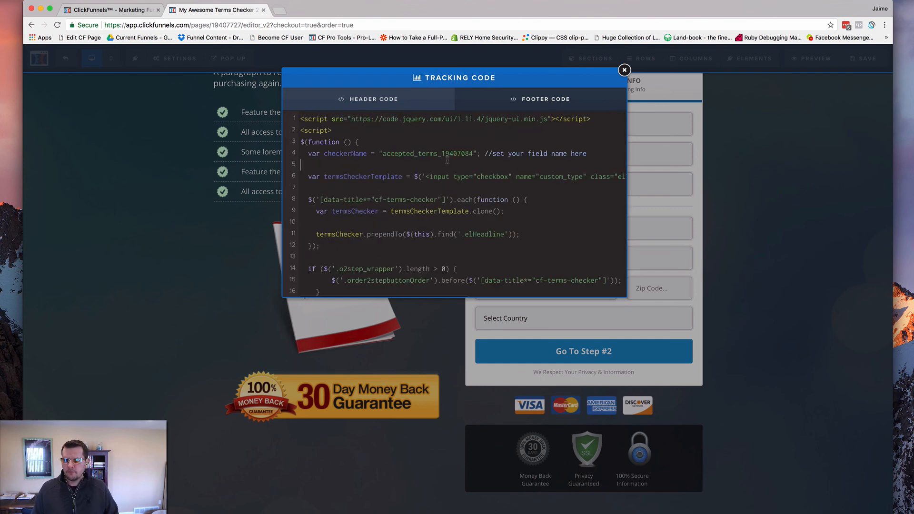
double_click(225, 25)
key(super+c)
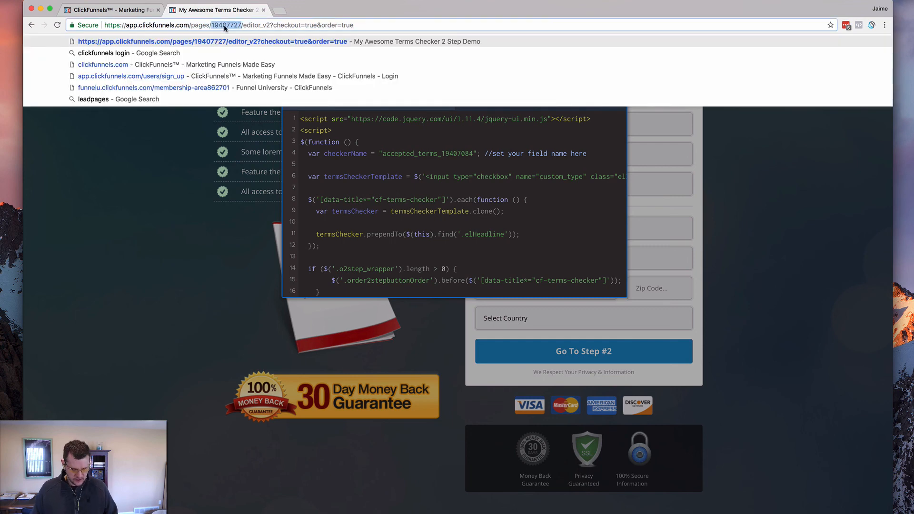
click(513, 177)
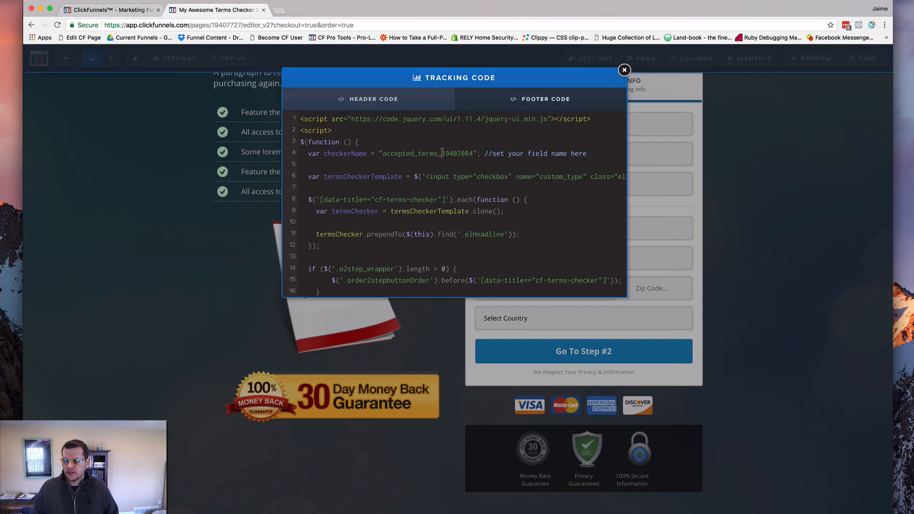
drag(443, 152, 475, 153)
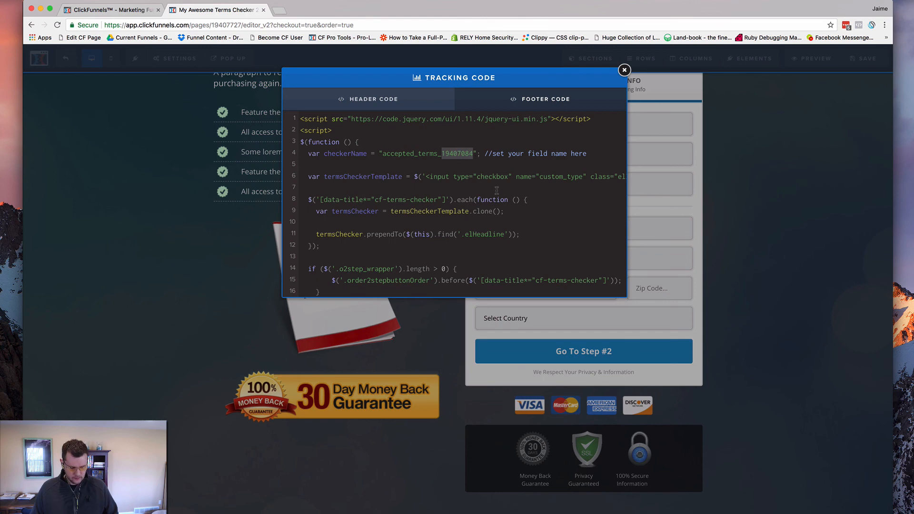
key(super+v)
click(785, 165)
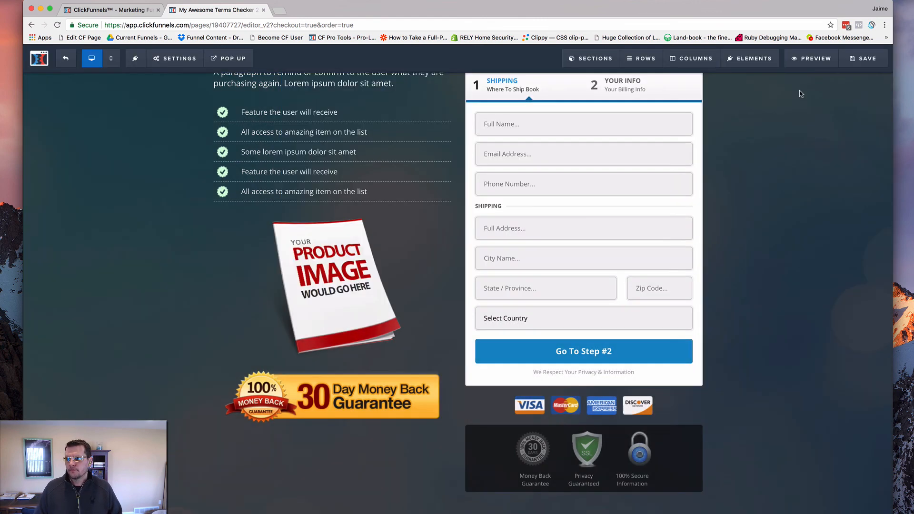
click(863, 59)
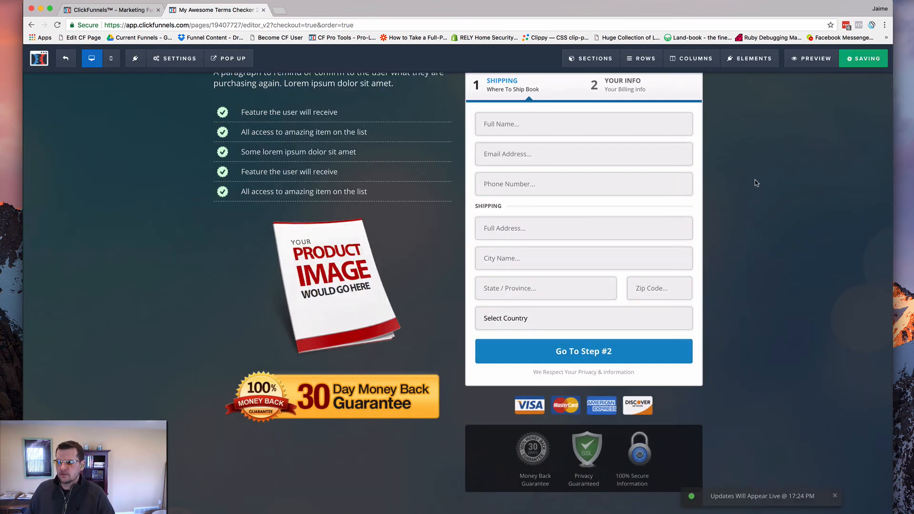
Preview the two-step order page, continue to its billing step and check the terms checkbox above the order button
click(811, 59)
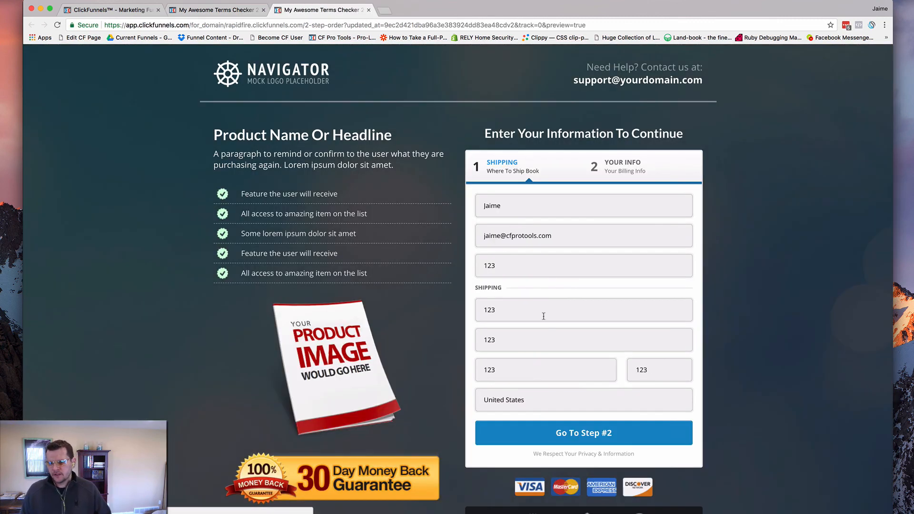
click(582, 434)
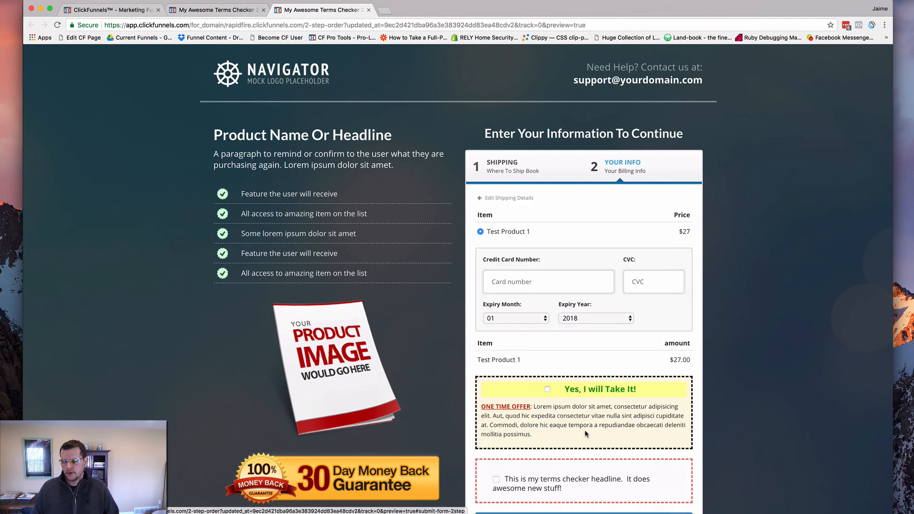
scroll(576, 406, down, 3)
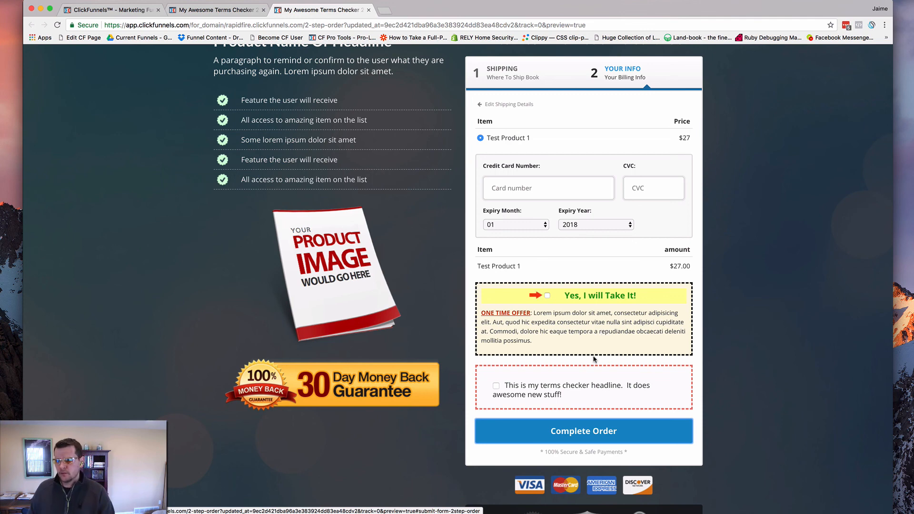
scroll(542, 209, up, 3)
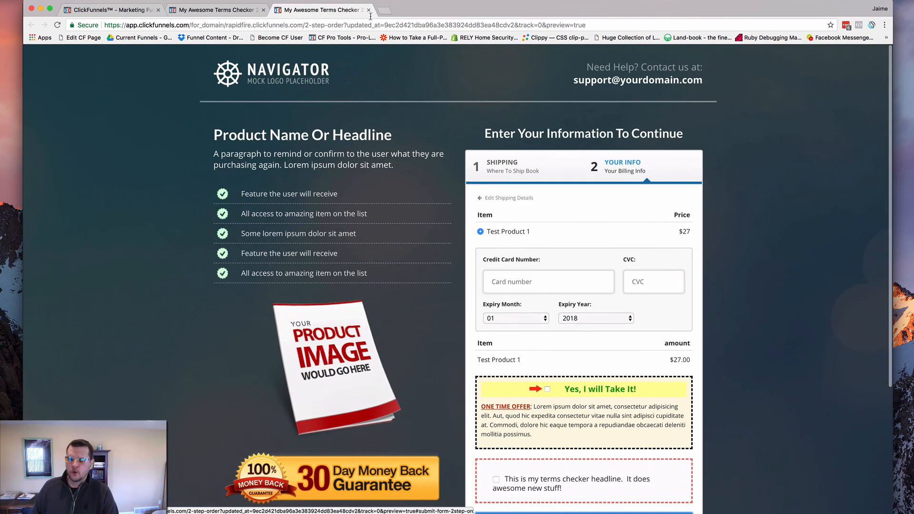
click(369, 9)
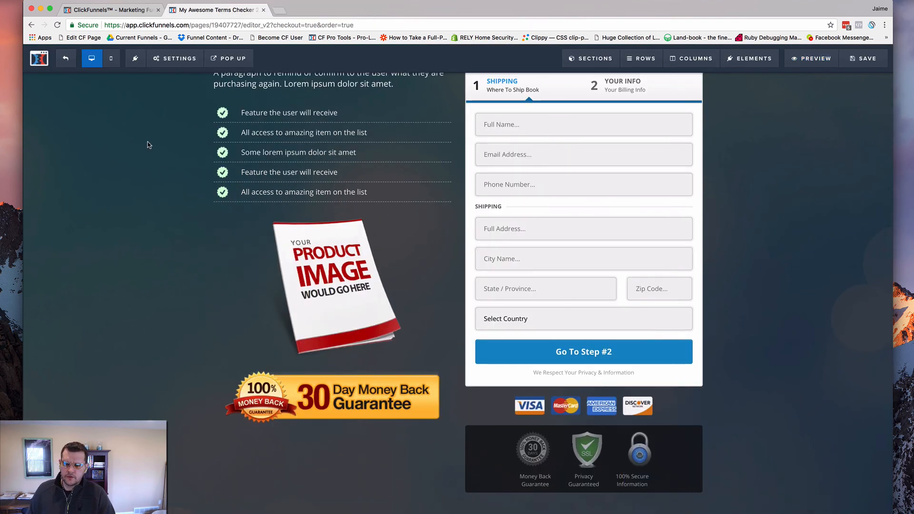
Exit the page editor and open the OTO Page step's control page for editing
click(70, 65)
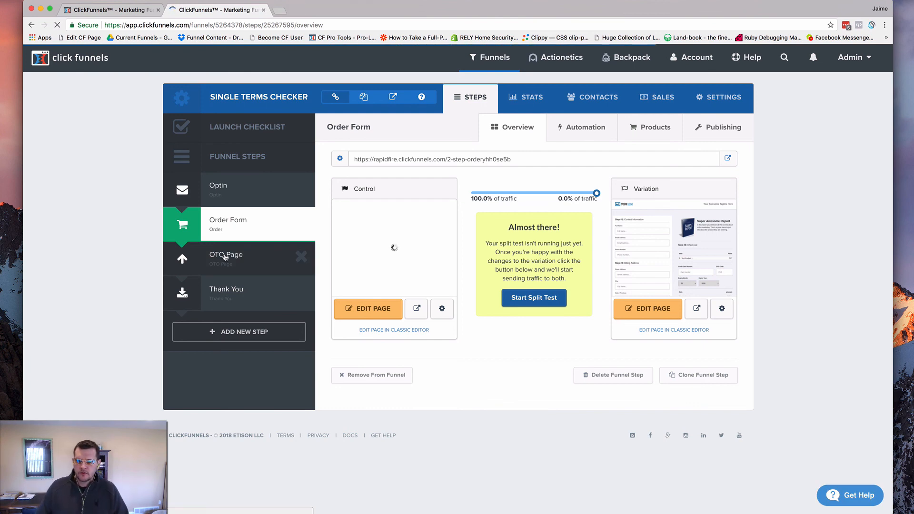
click(225, 257)
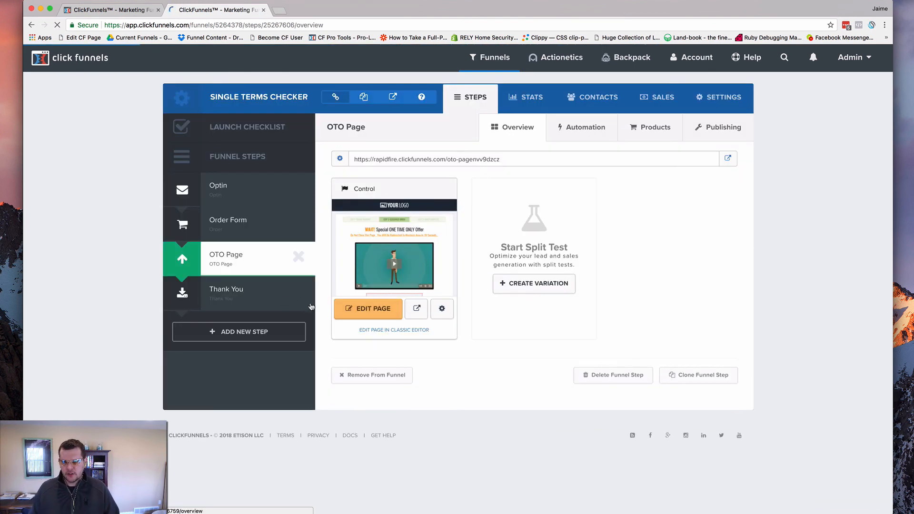
click(371, 308)
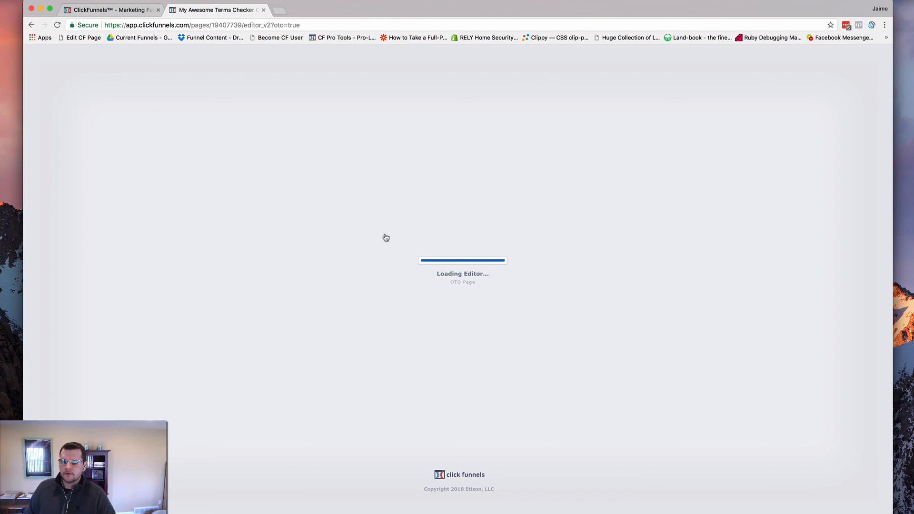
Check the CSS info title of the terms and conditions row on the OTO page
scroll(260, 259, down, 5)
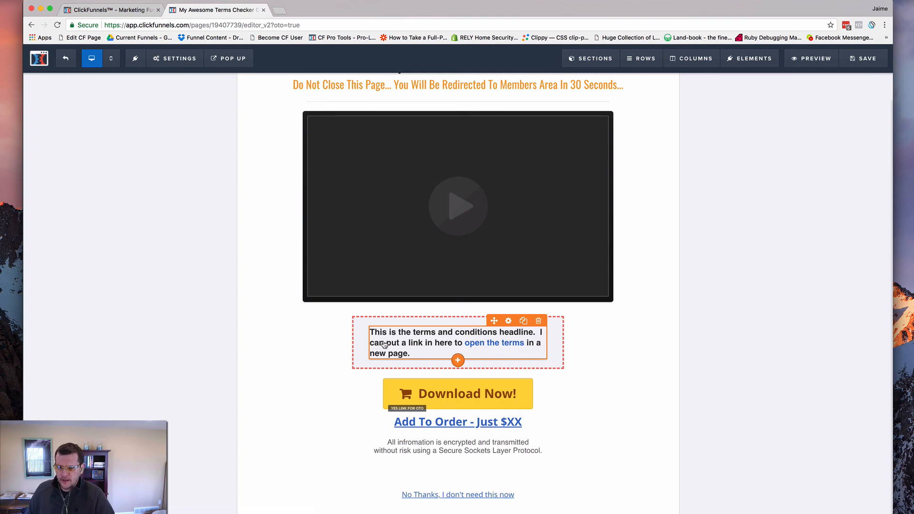
scroll(455, 339, down, 1)
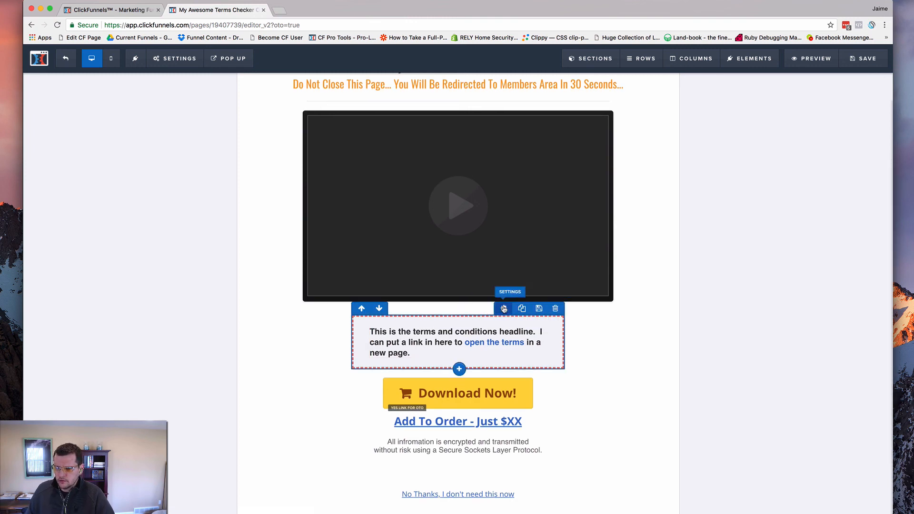
click(502, 309)
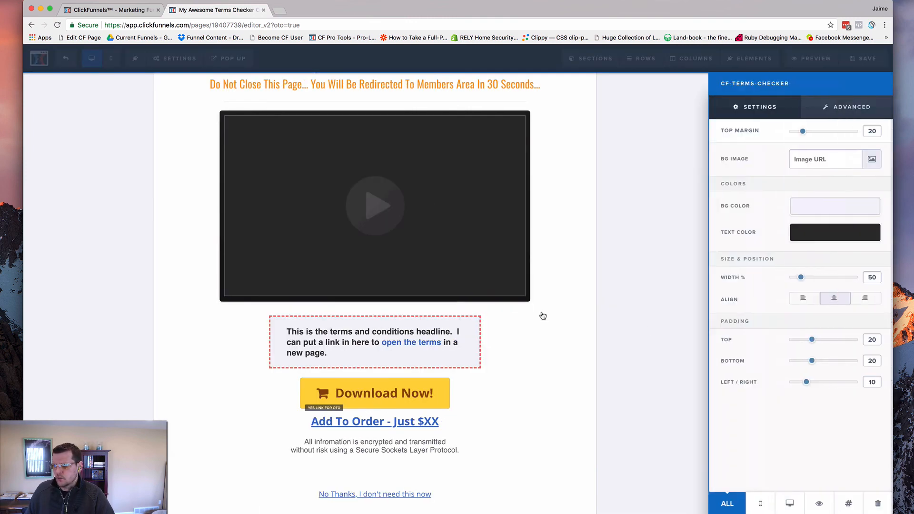
click(849, 504)
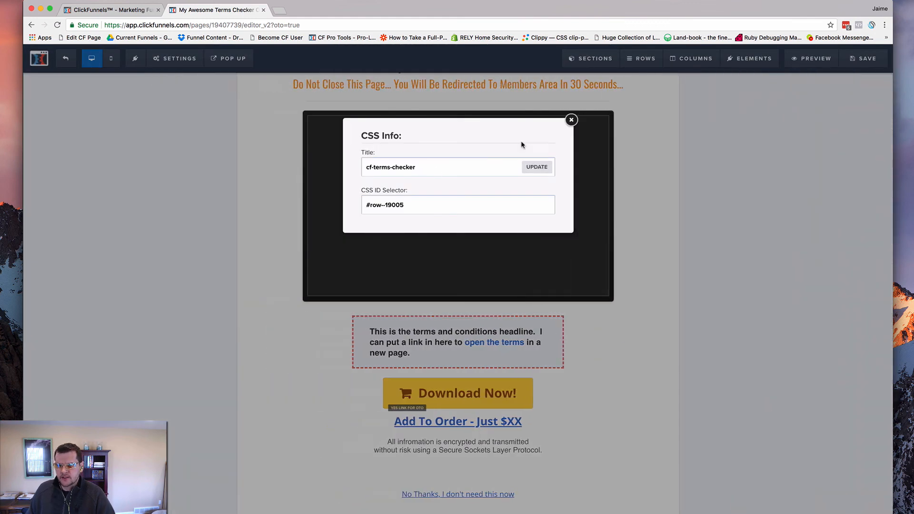
click(572, 120)
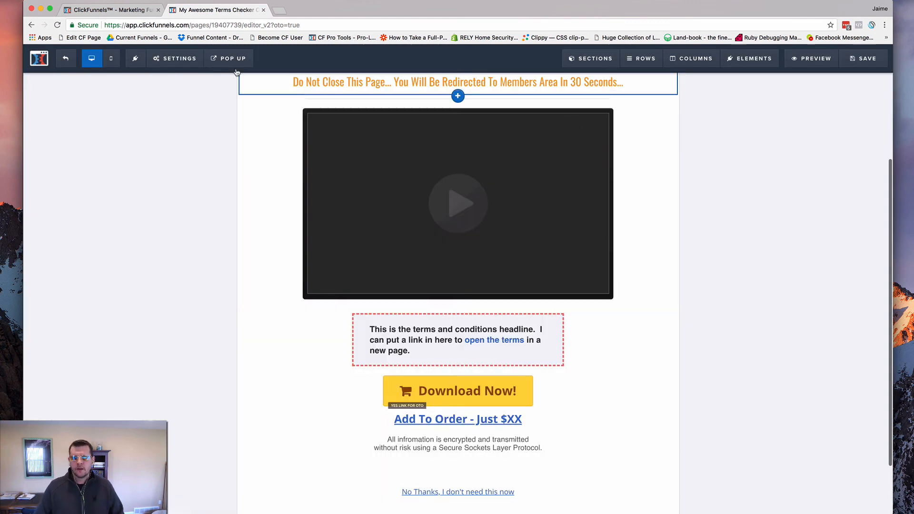
Switch to the code editor and copy the entire cf-single-terms-checker.html script
mouse_move(187, 62)
key(super+Tab)
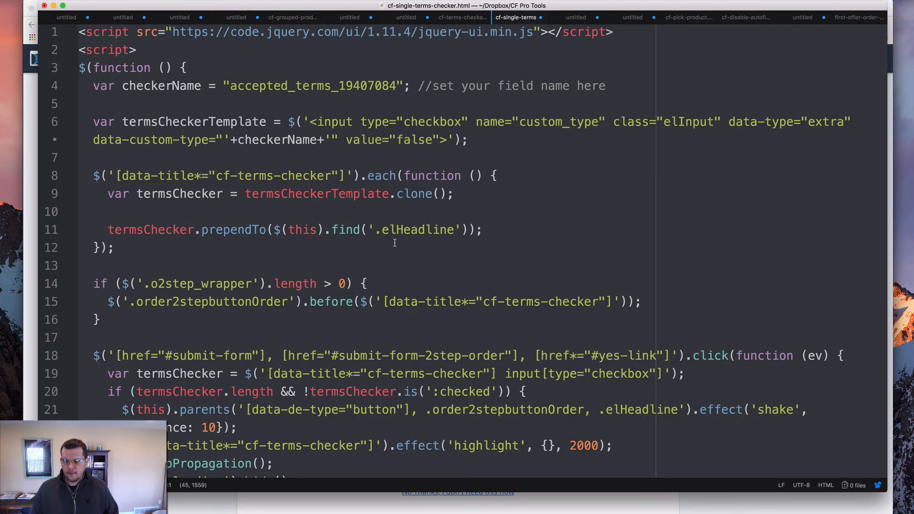
click(396, 243)
key(super+a)
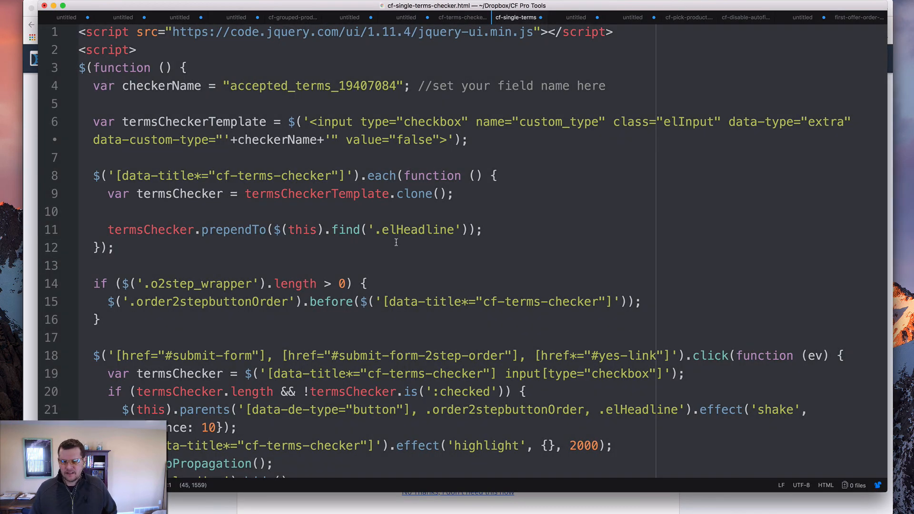
Switch back to the browser and replace the OTO page's footer tracking code with the copied terms checker script
key(super+Tab)
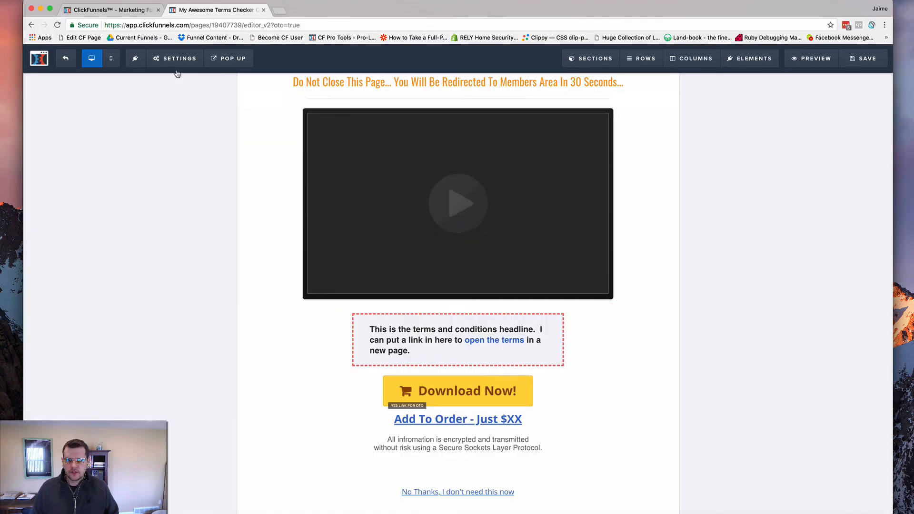
mouse_move(177, 64)
click(181, 115)
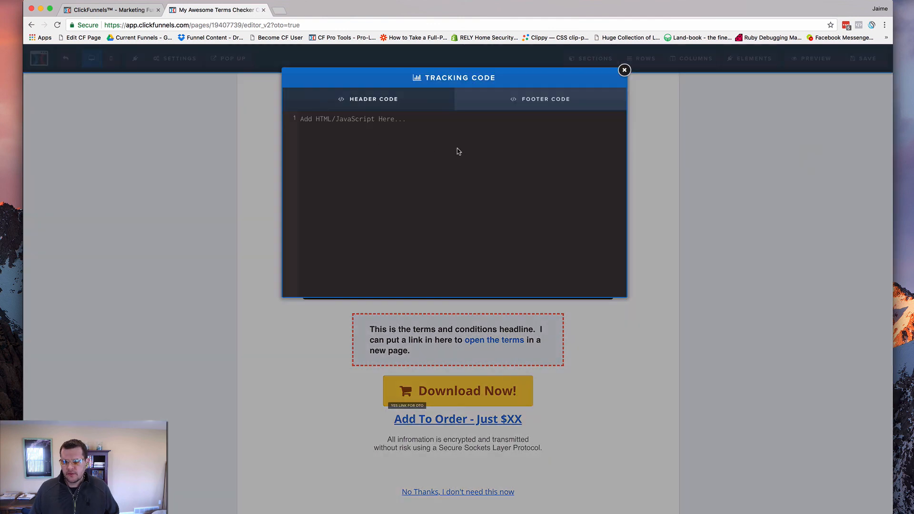
click(527, 115)
key(super+v)
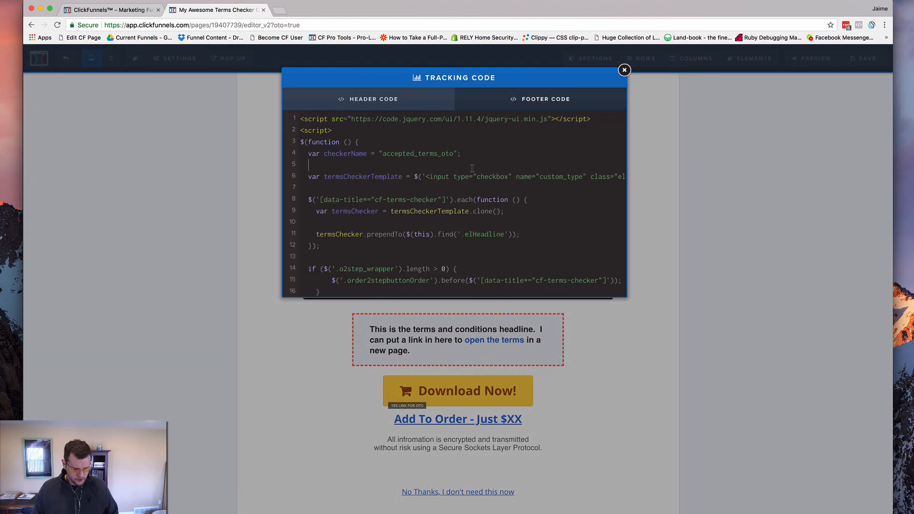
key(super+a)
key(BackSpace)
key(super+v)
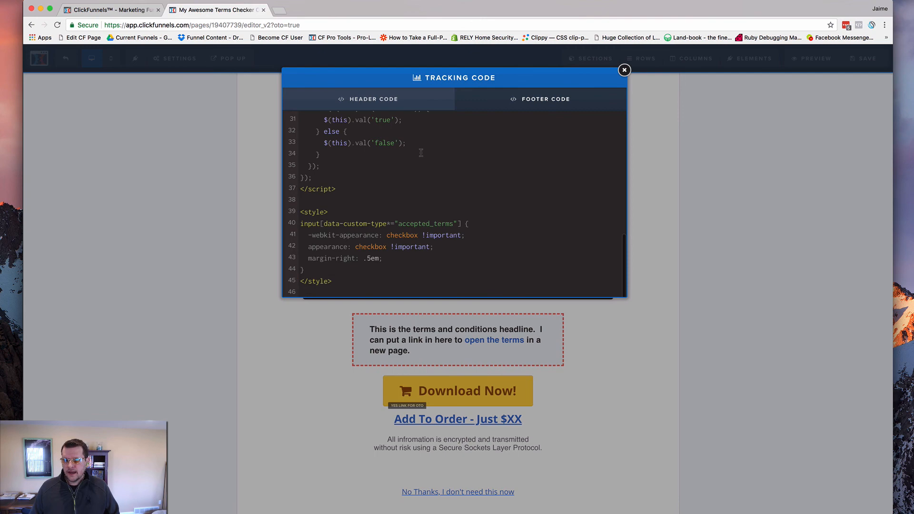
Set checkerName in the footer code to accepted_terms_19407739, using the page ID from the page's address, and save the OTO page
scroll(427, 154, up, 10)
click(449, 154)
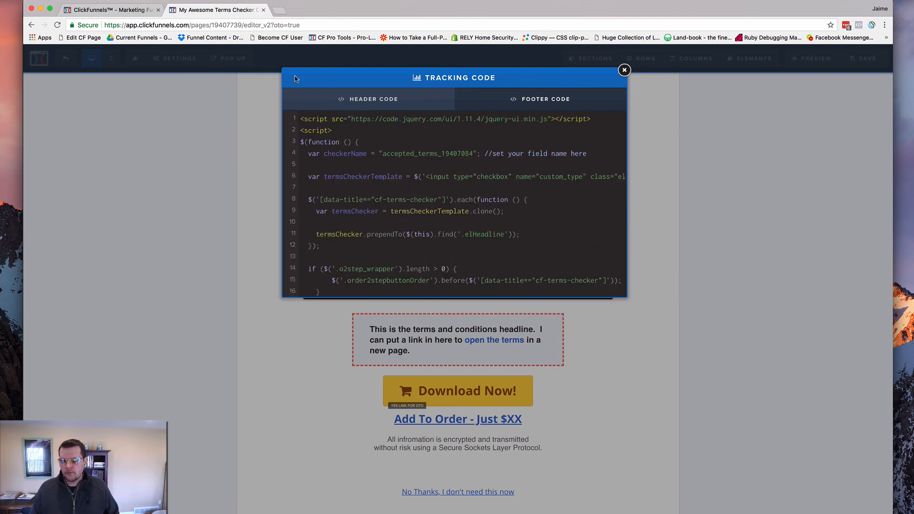
double_click(231, 26)
key(super+c)
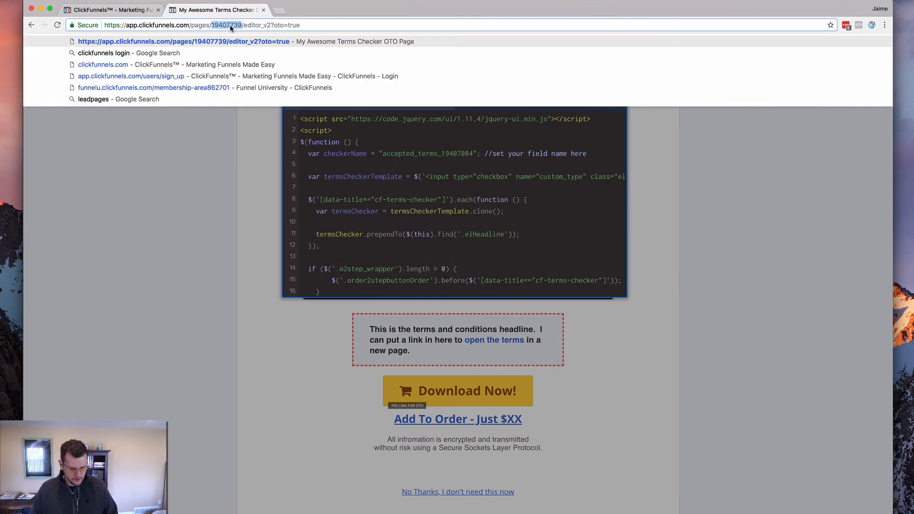
click(440, 154)
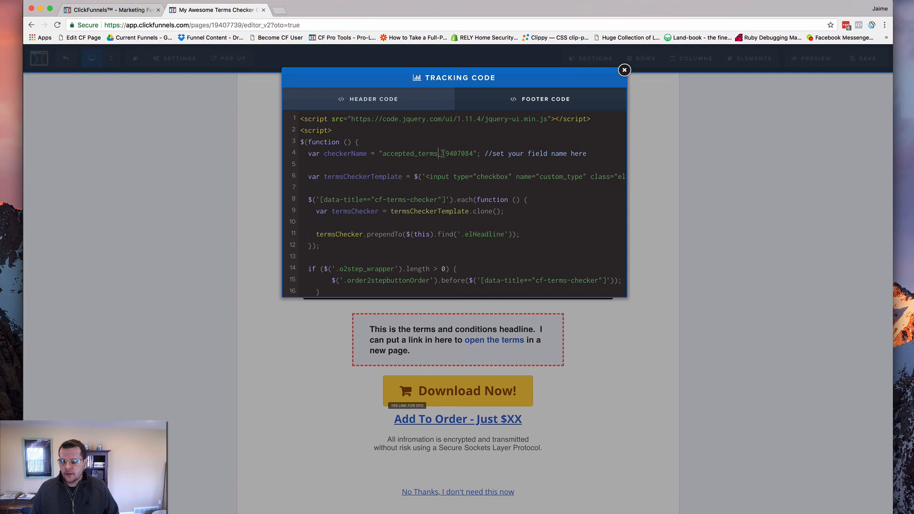
drag(442, 154, 471, 151)
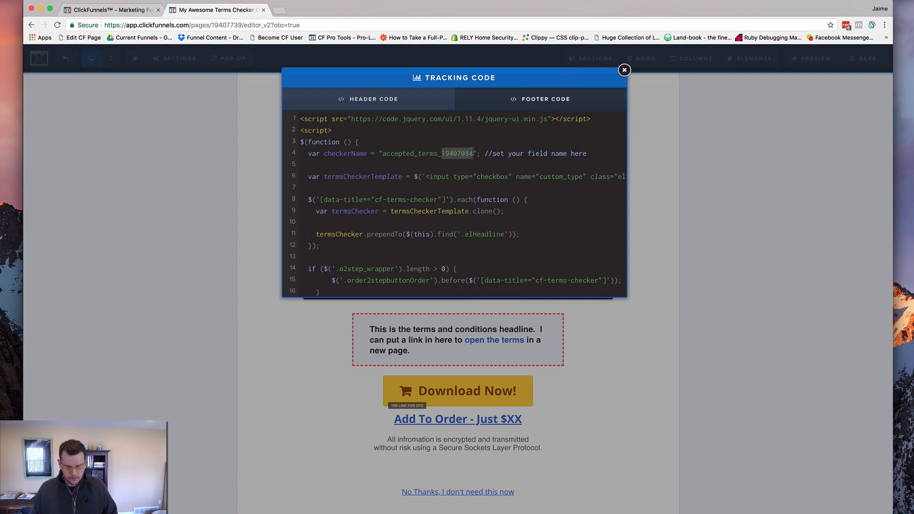
key(super+v)
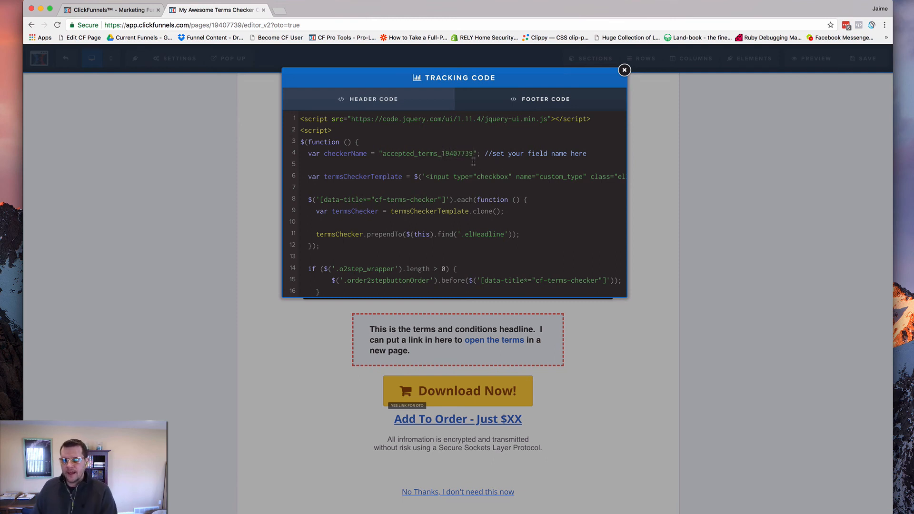
click(732, 152)
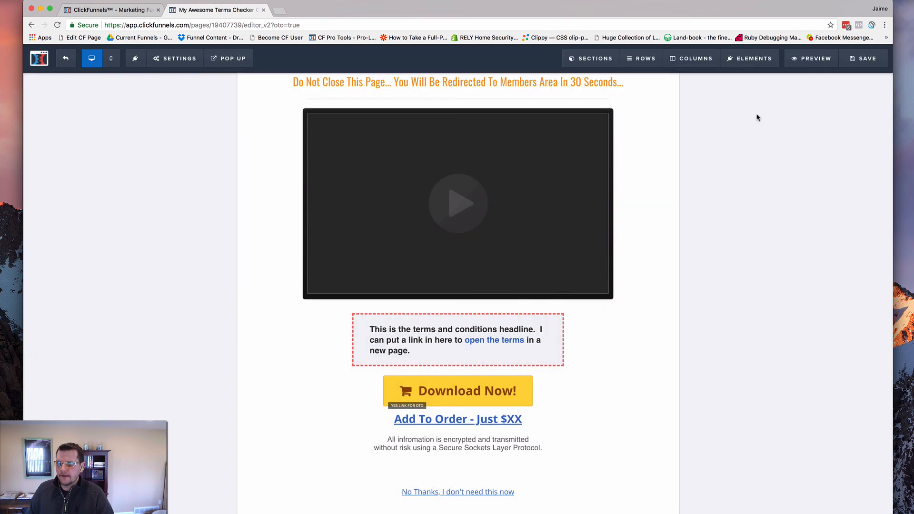
click(864, 58)
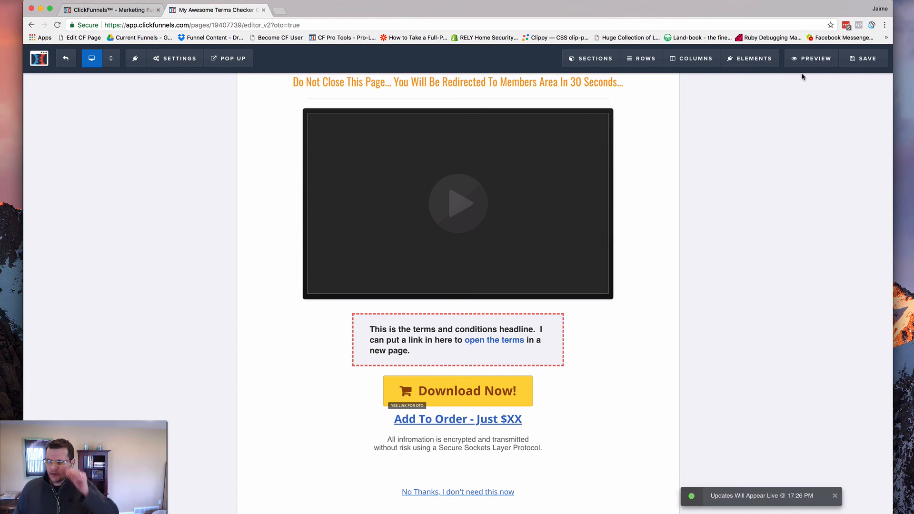
Preview the OTO page and test the Download Now! button with the terms checkbox unchecked and checked, closing the preview when done
click(807, 58)
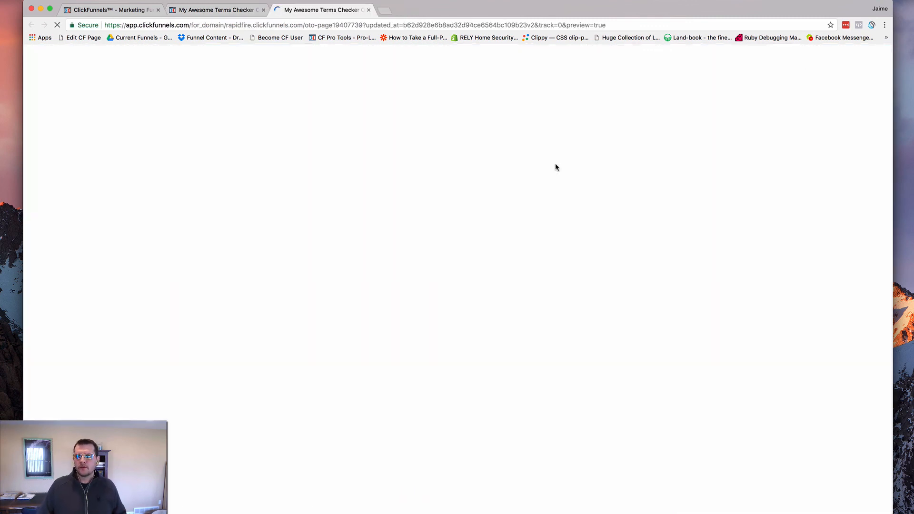
scroll(287, 212, down, 3)
scroll(283, 286, down, 2)
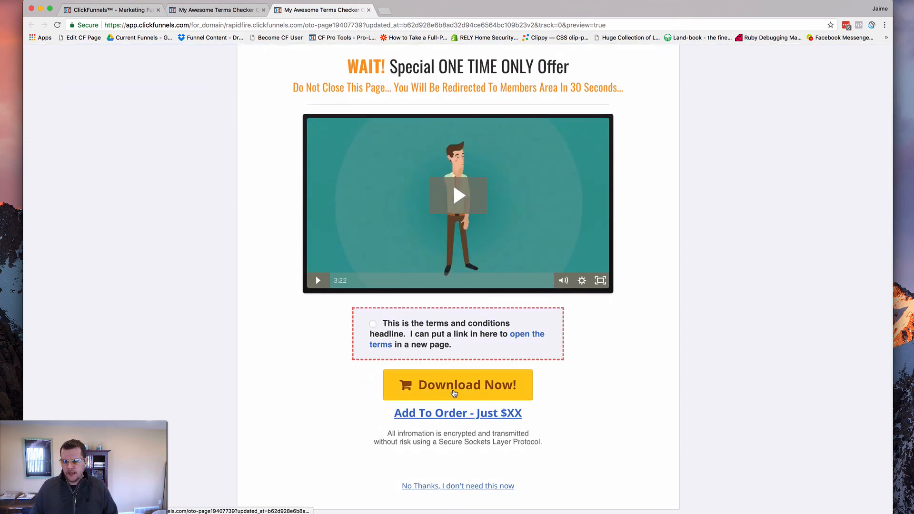
click(452, 383)
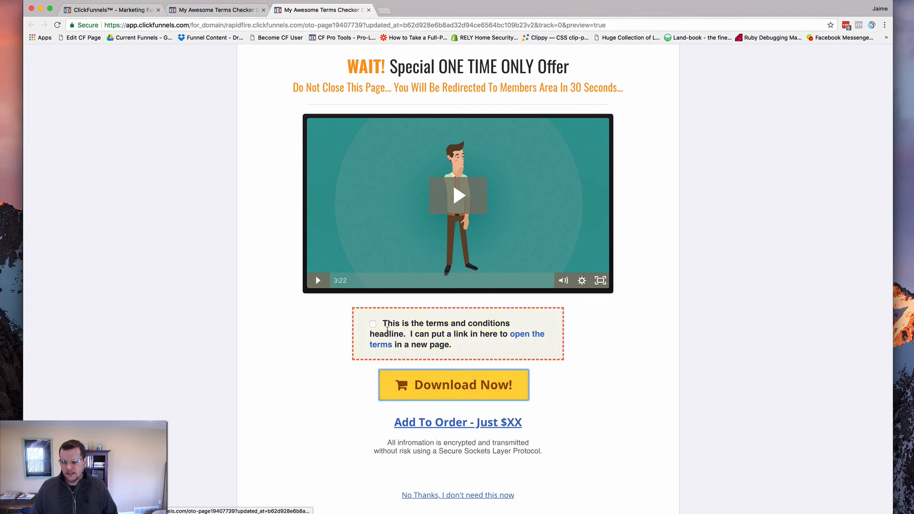
click(373, 324)
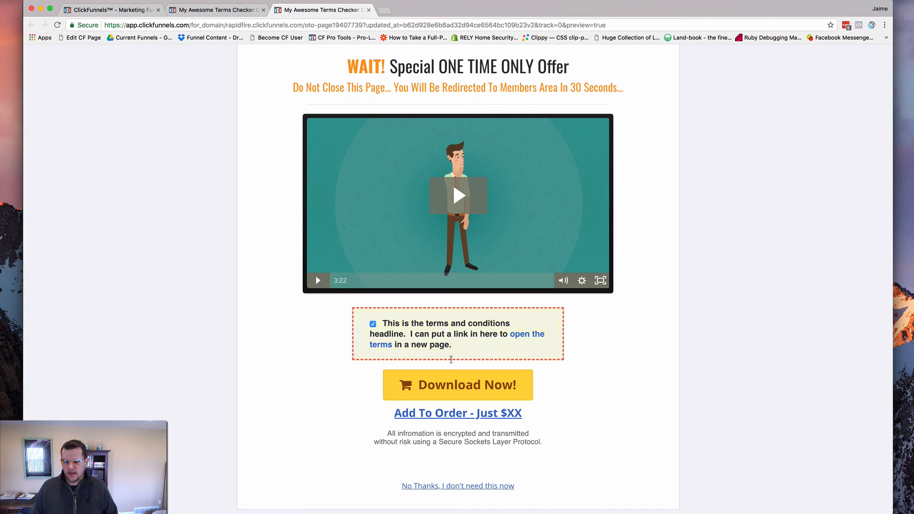
click(456, 395)
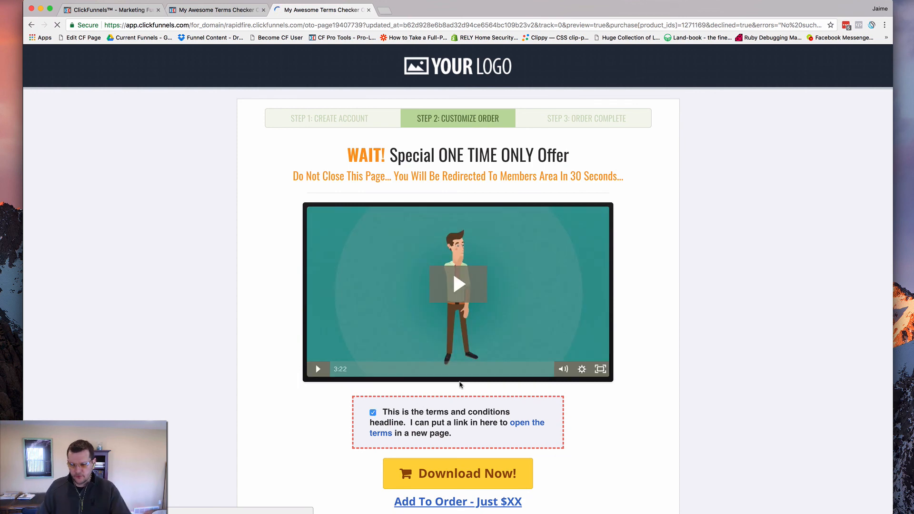
scroll(267, 292, down, 5)
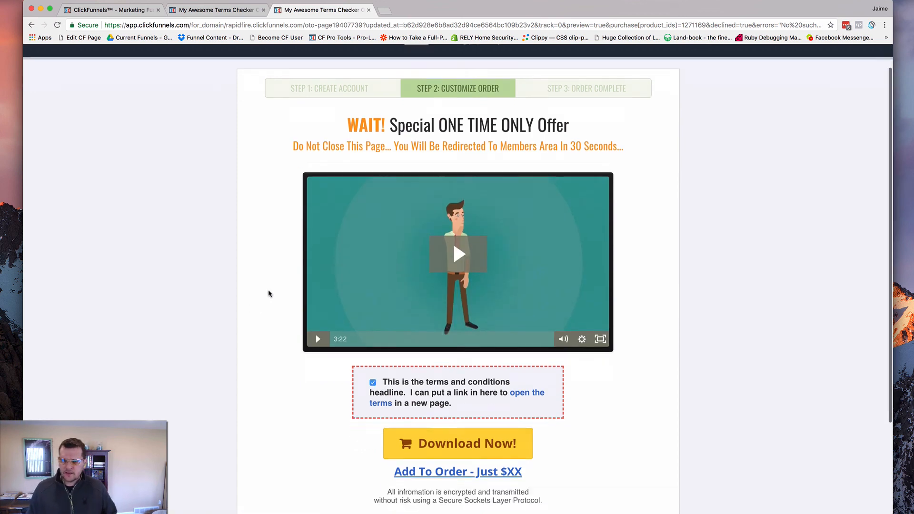
click(369, 10)
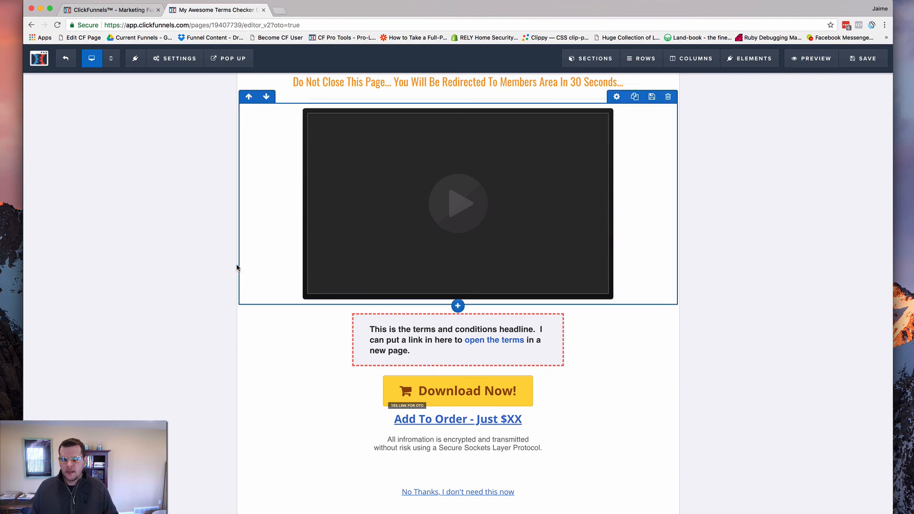
Examine the checkerName field name and its page ID suffix in the code editor's script, and return to the browser
key(super+Tab)
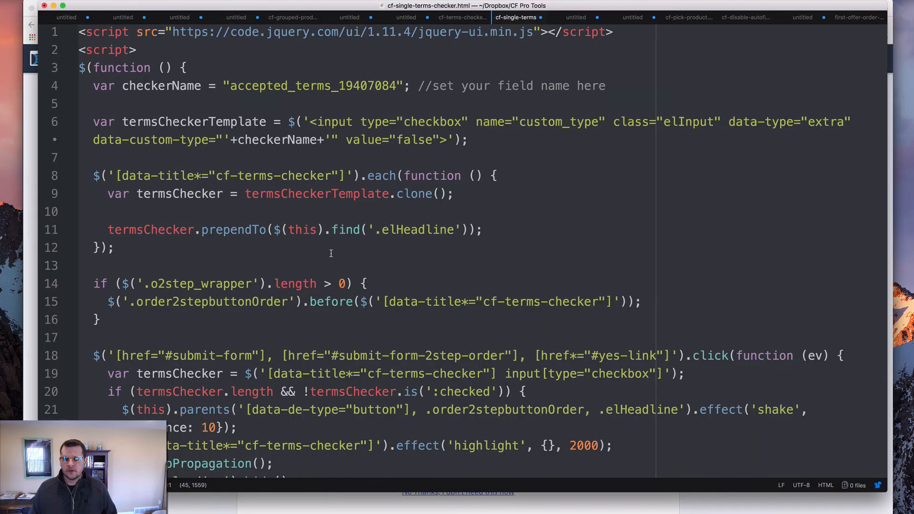
double_click(296, 83)
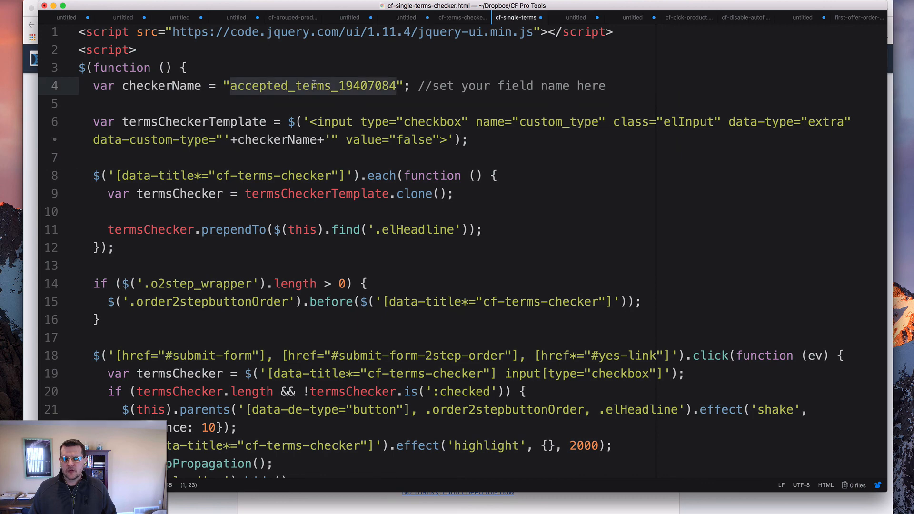
click(273, 85)
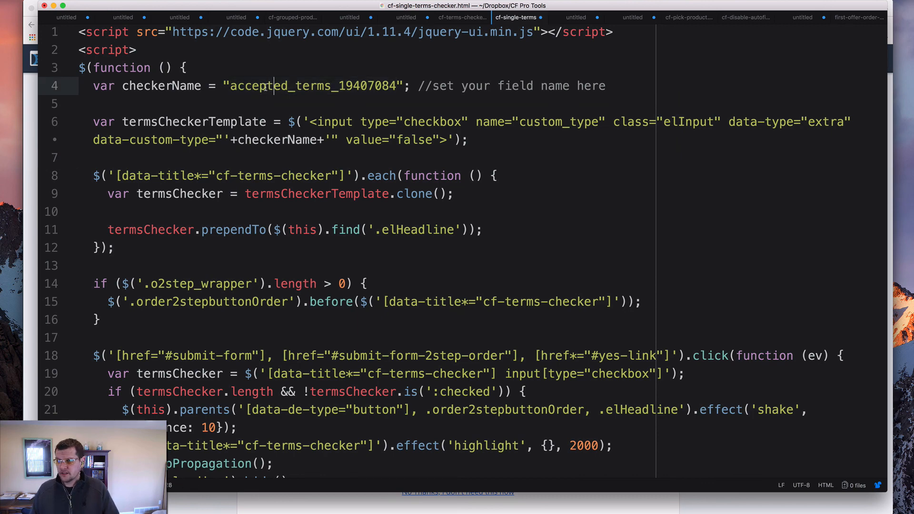
double_click(262, 87)
click(302, 87)
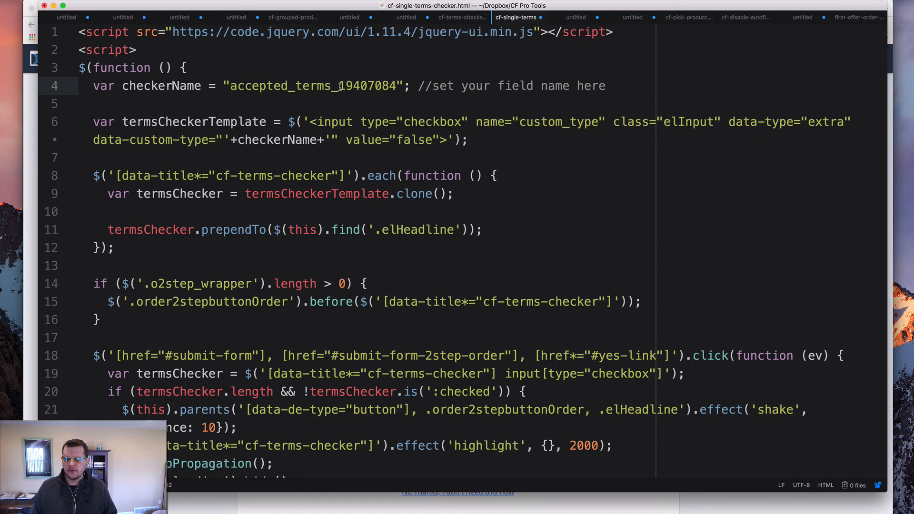
drag(339, 85, 397, 86)
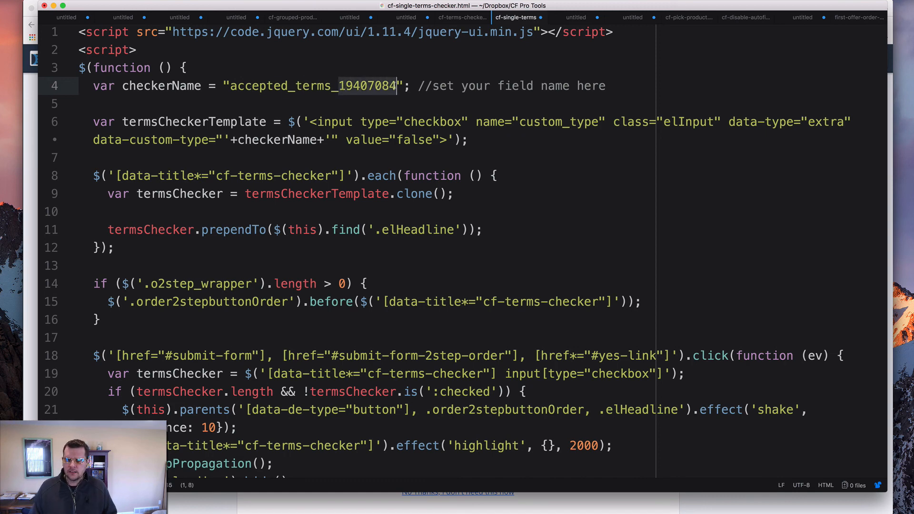
click(386, 105)
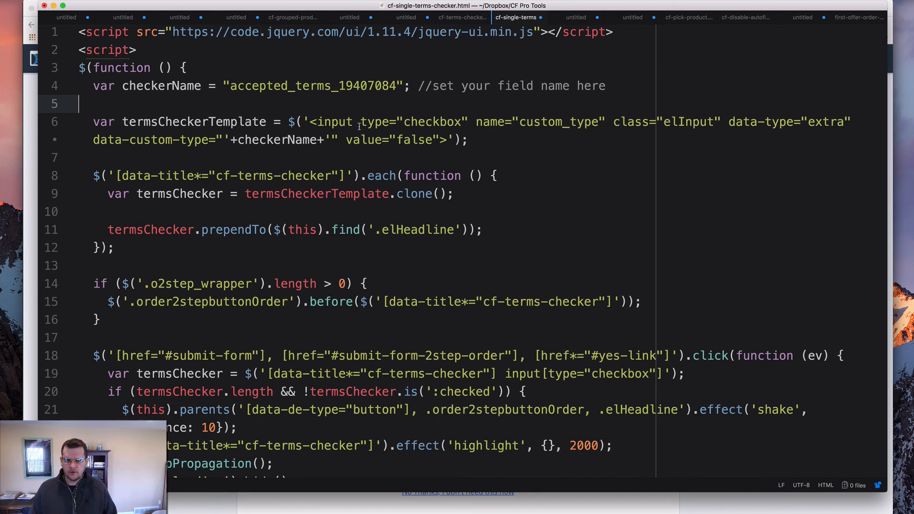
key(super+Tab)
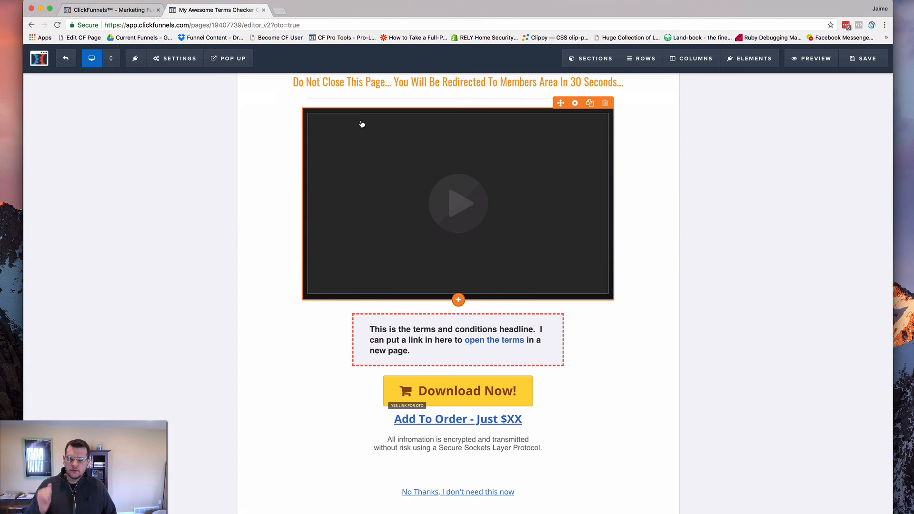